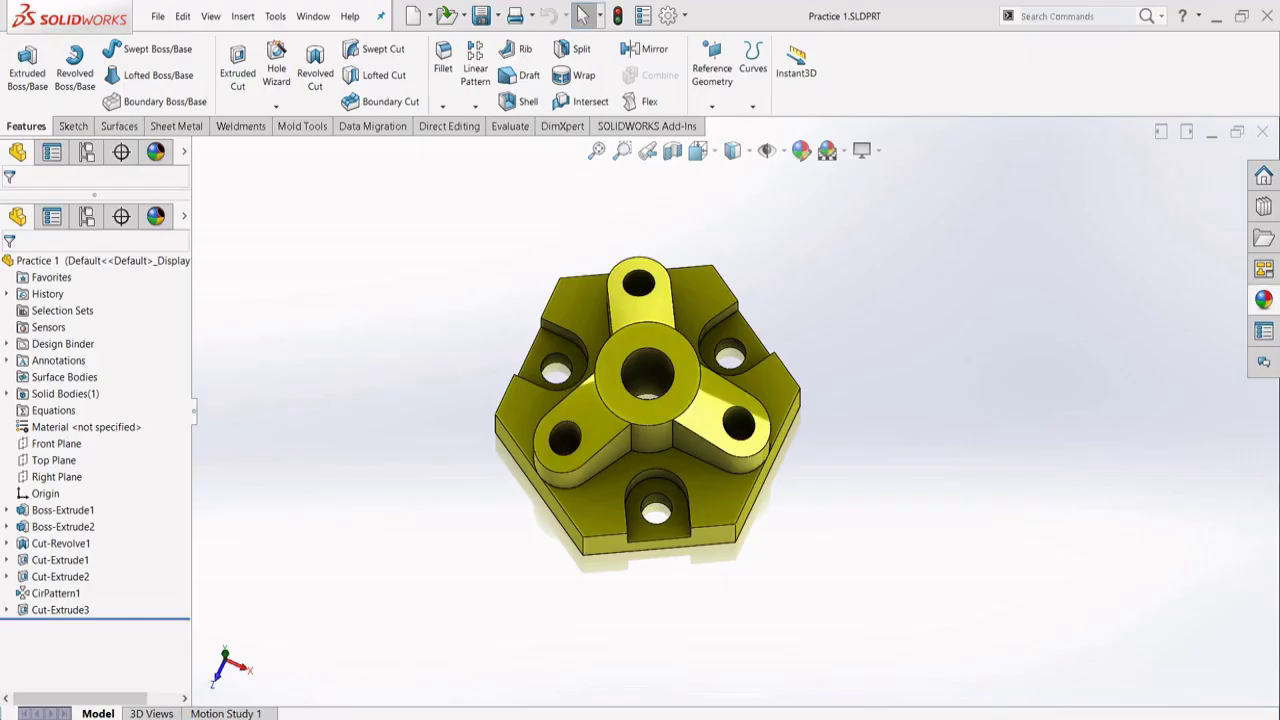
{"action": "middle_click_drag", "start_coordinate": [646, 420], "coordinate": [704, 366]}
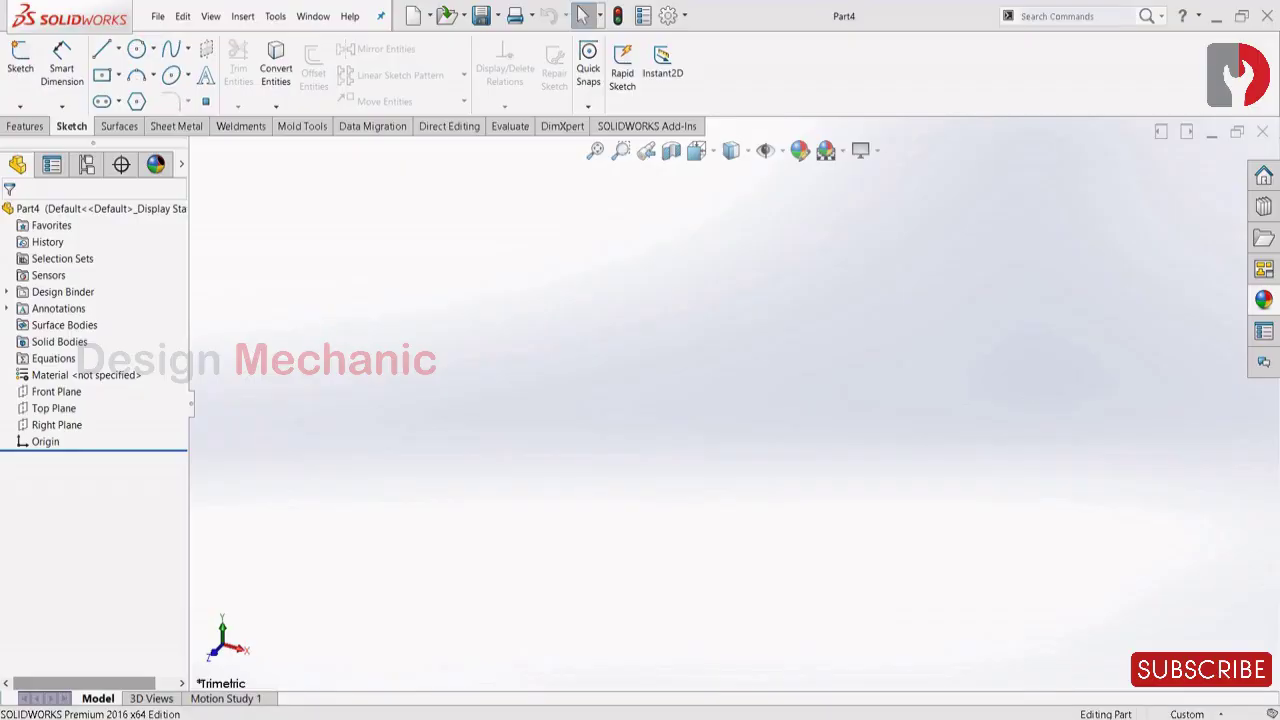
Set the document units to MMGS (millimeter, gram, second)
{"action": "left_click", "coordinate": [1187, 714]}
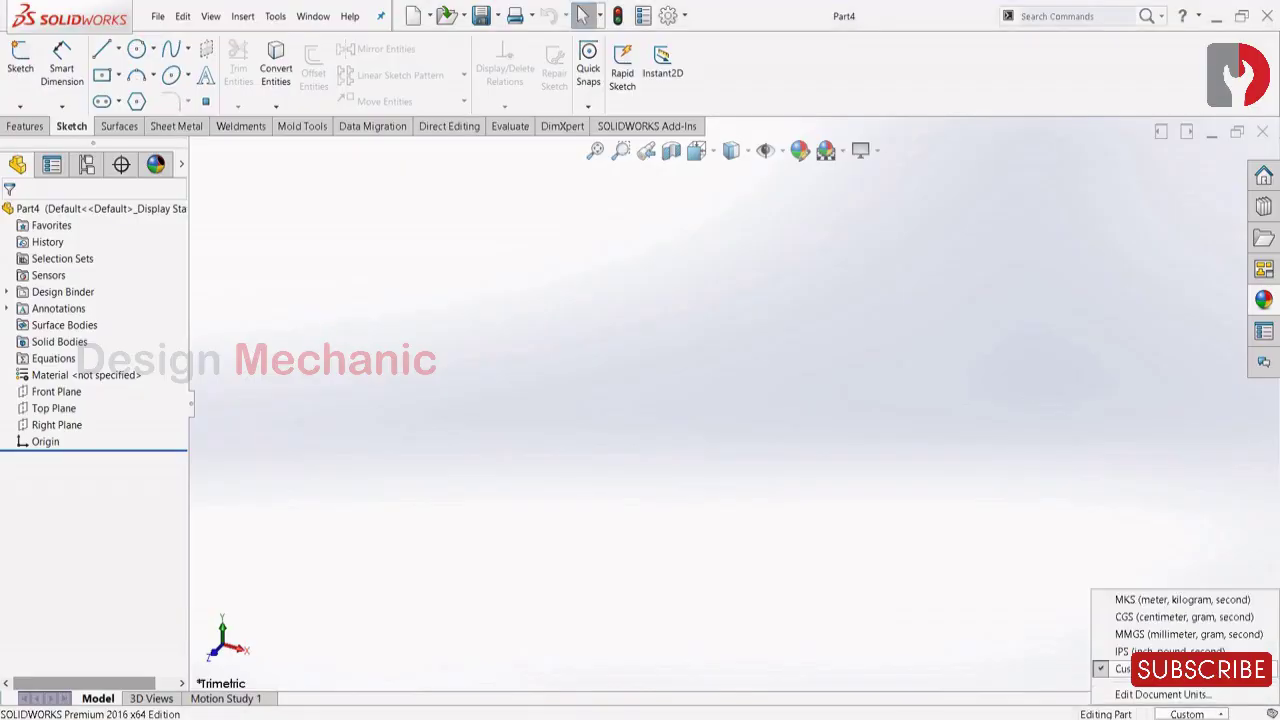
{"action": "left_click", "coordinate": [1150, 631]}
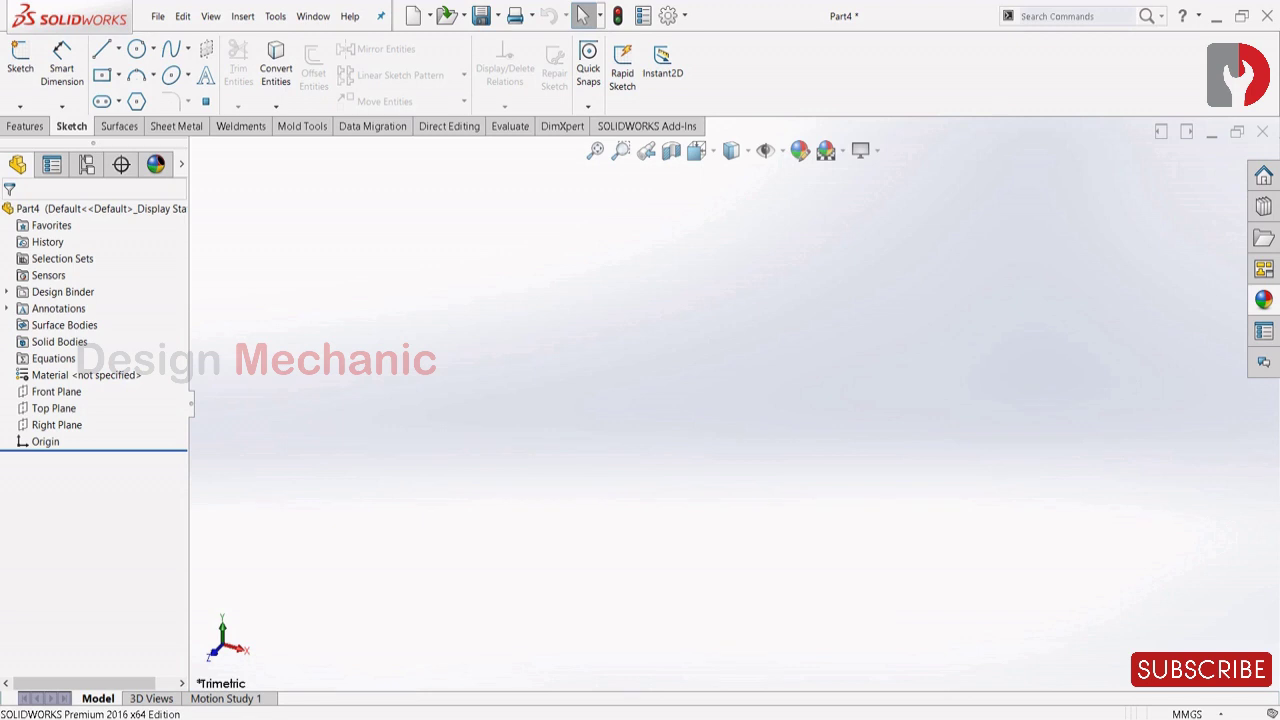
Sketch a six-sided polygon on the Top Plane, centred on the origin, with an inscribed circle about 93 mm in diameter
{"action": "left_click", "coordinate": [53, 408]}
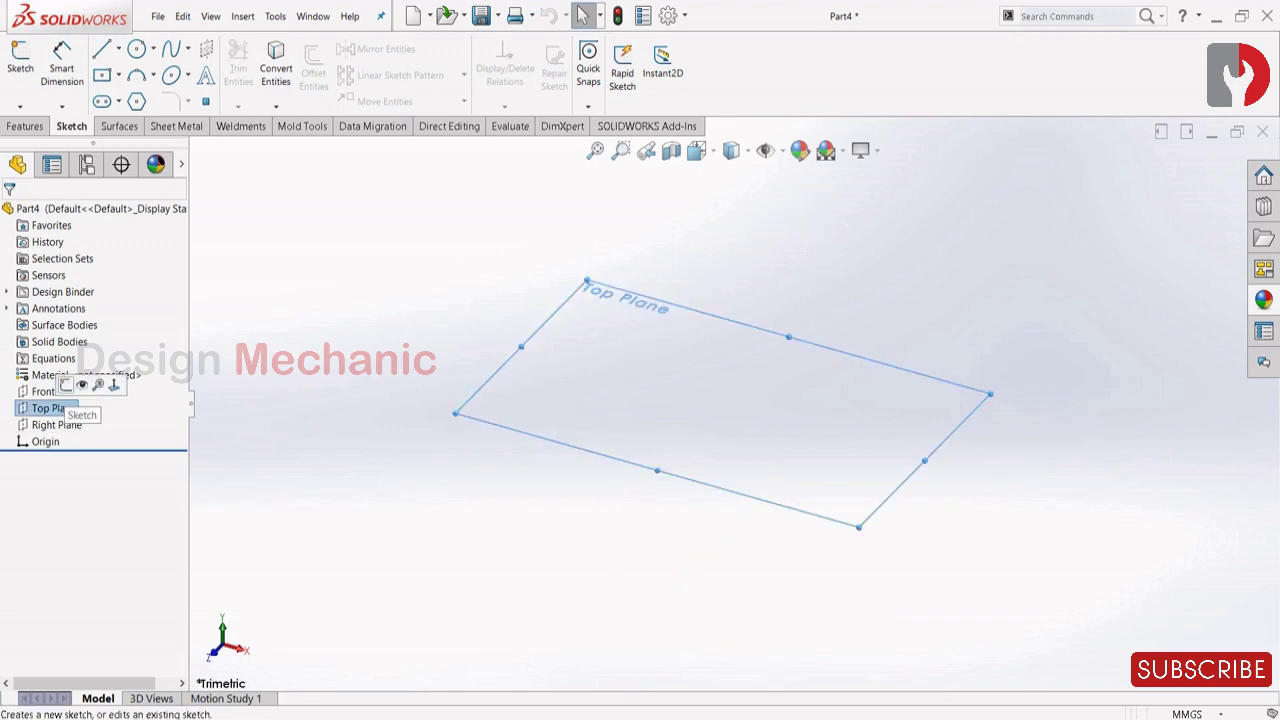
{"action": "left_click", "coordinate": [66, 385]}
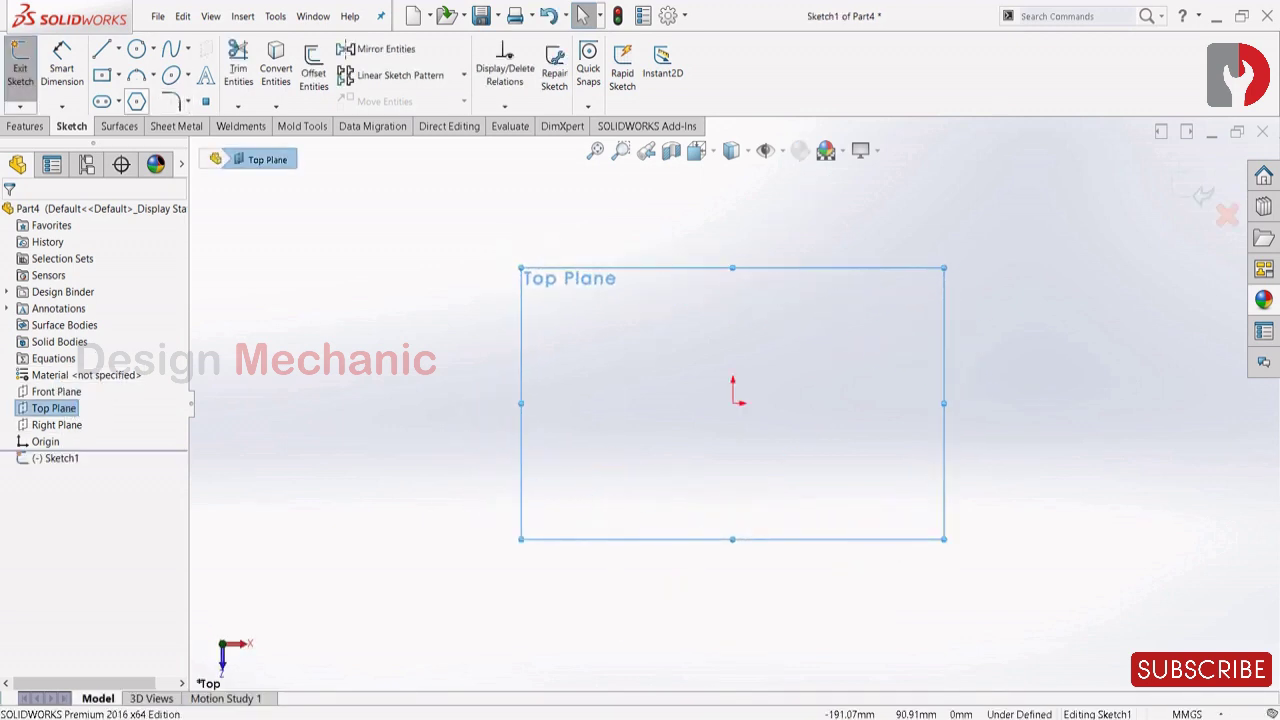
{"action": "left_click", "coordinate": [137, 101]}
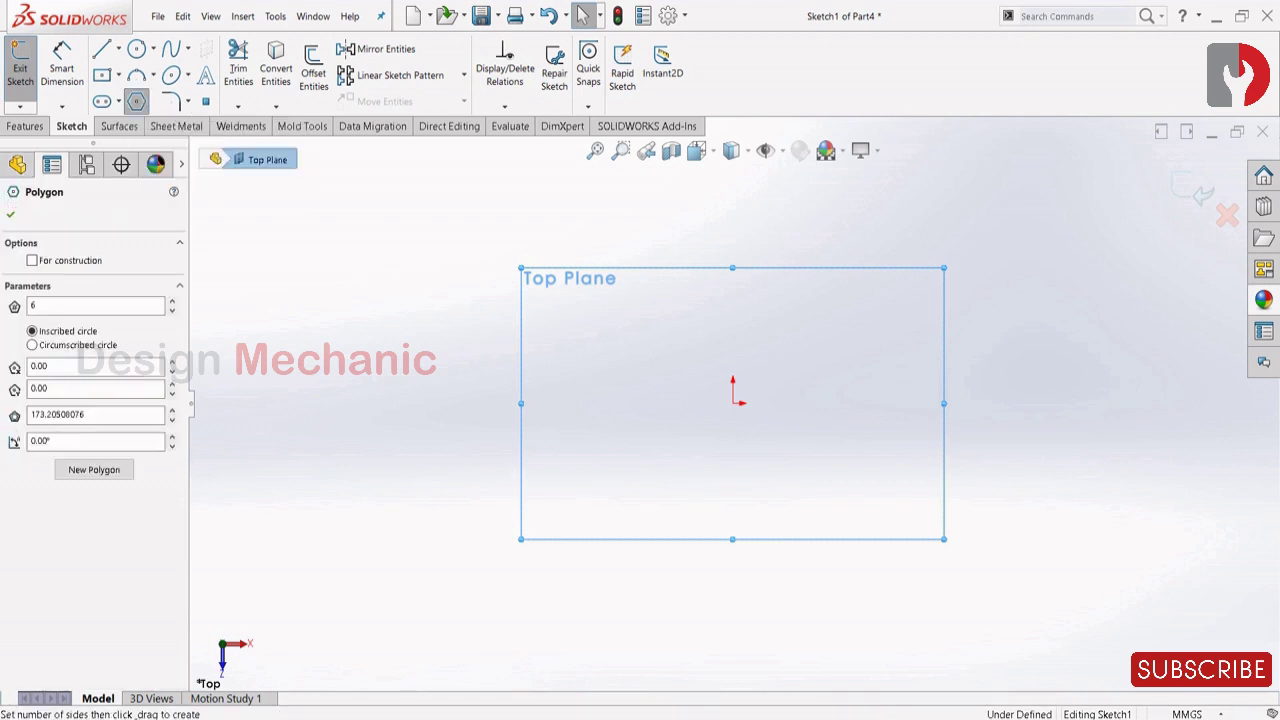
{"action": "left_click", "coordinate": [736, 403]}
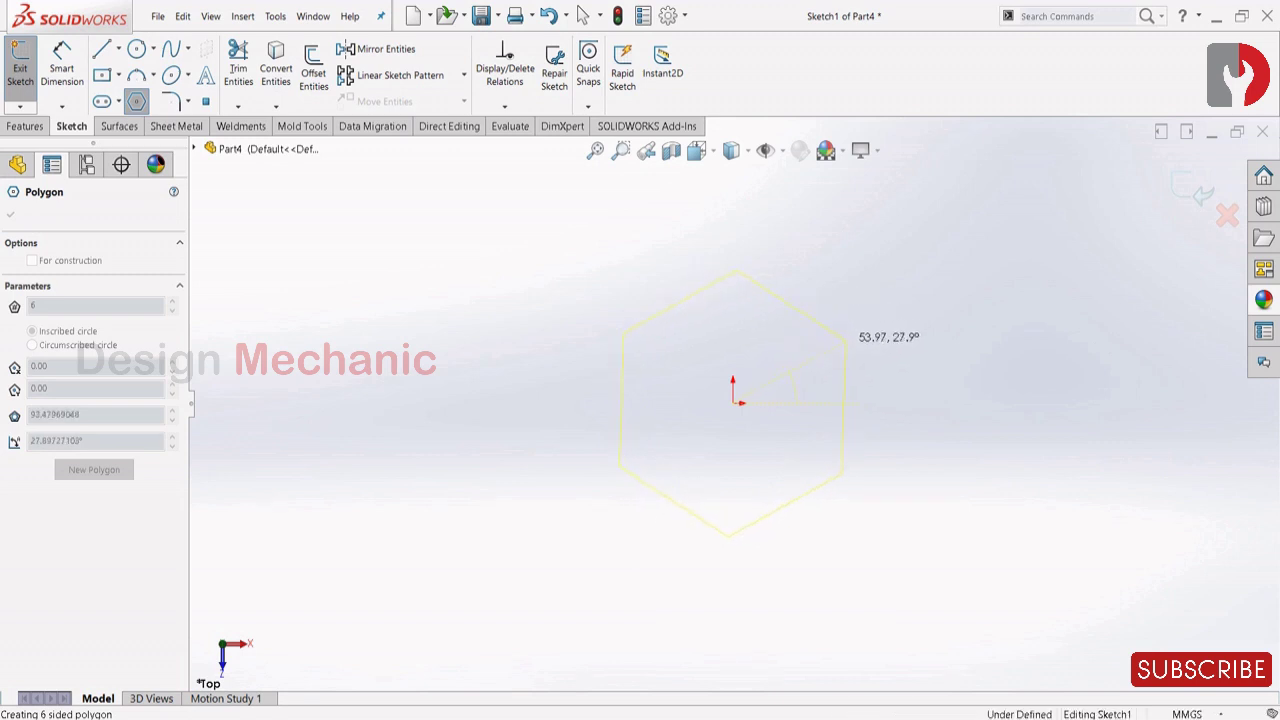
{"action": "left_click", "coordinate": [837, 346]}
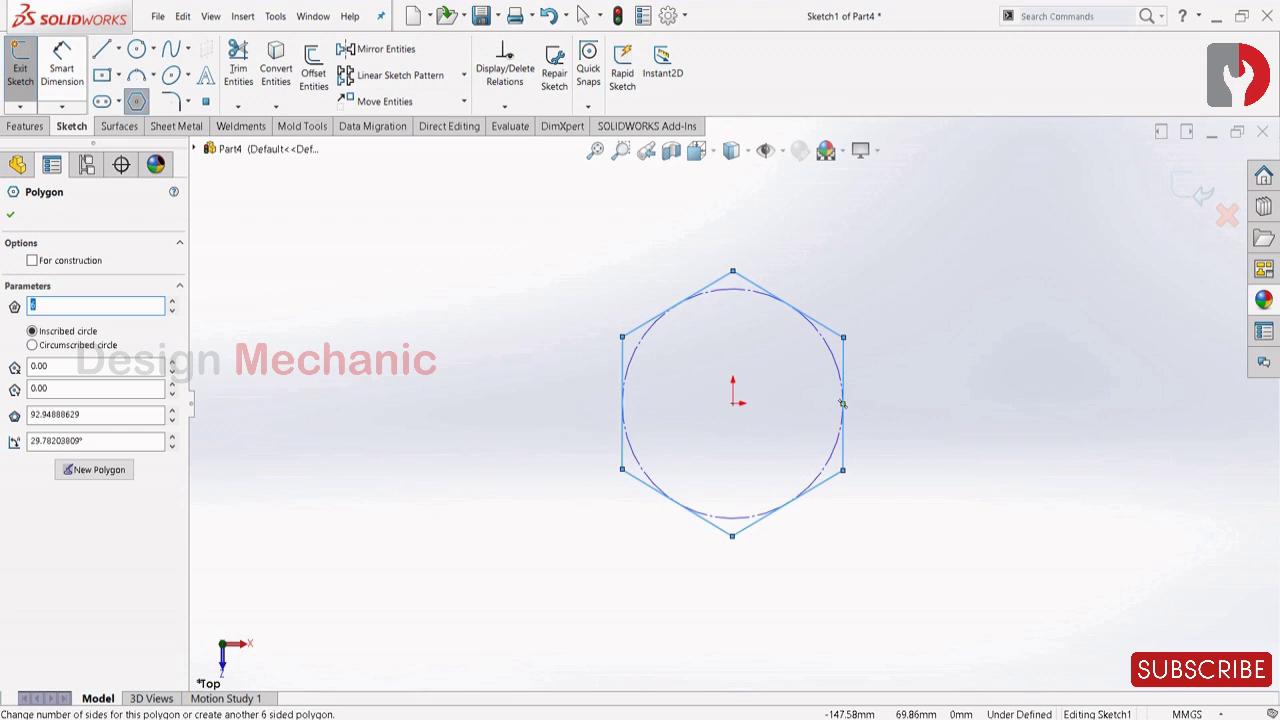
{"action": "key", "text": "Escape"}
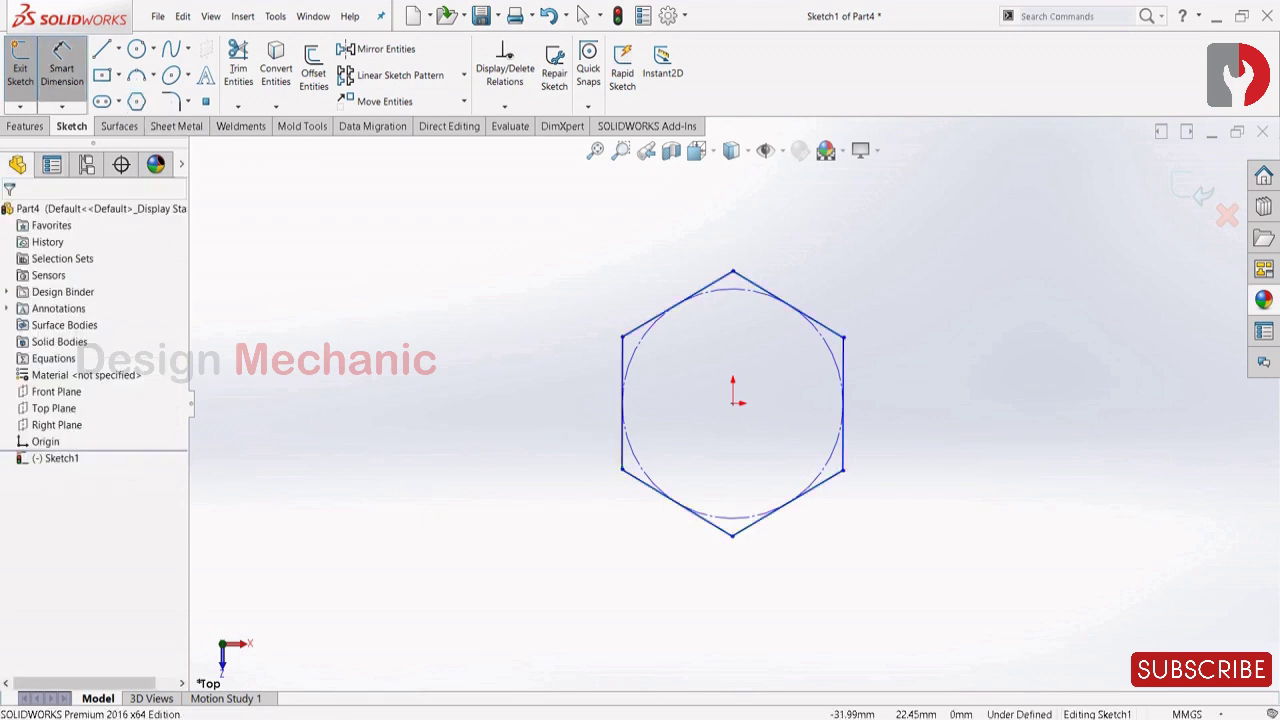
Dimension the distance between the hexagon's two opposite upright sides as 100 mm and constrain one of these sides vertical
{"action": "left_click", "coordinate": [622, 403]}
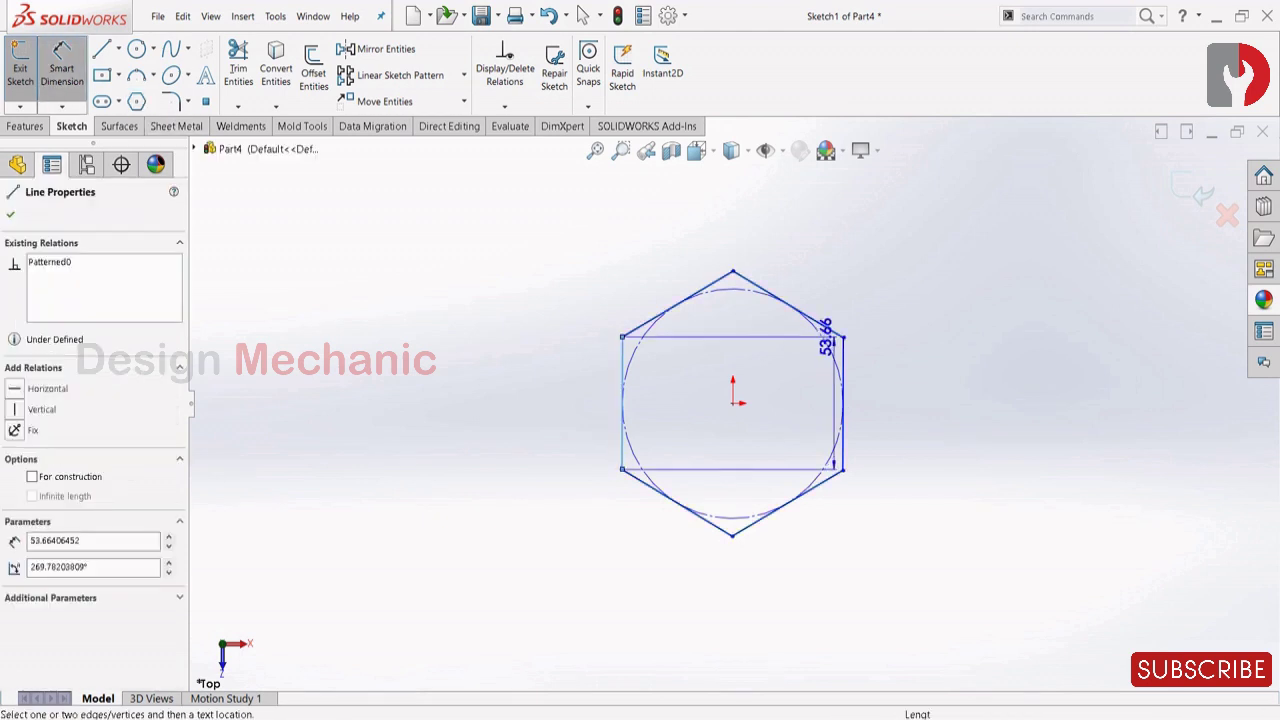
{"action": "left_click", "coordinate": [843, 347]}
{"action": "left_click", "coordinate": [732, 615]}
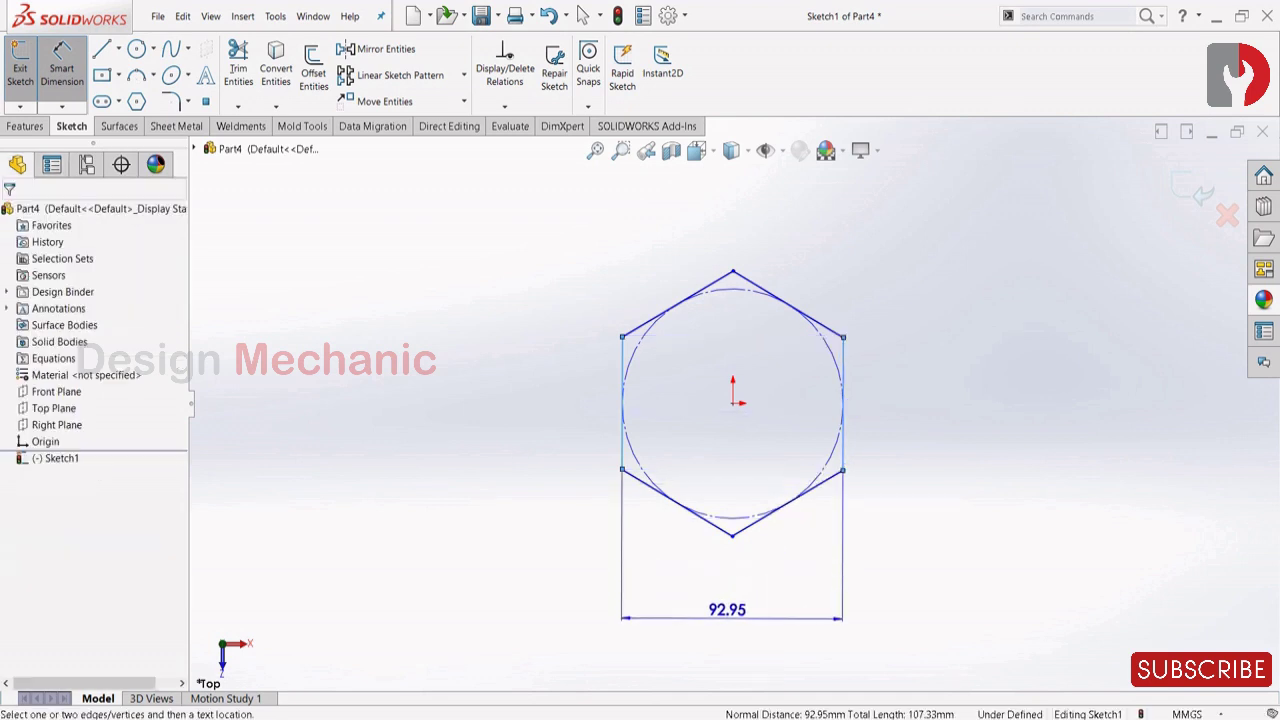
{"action": "type", "text": "100"}
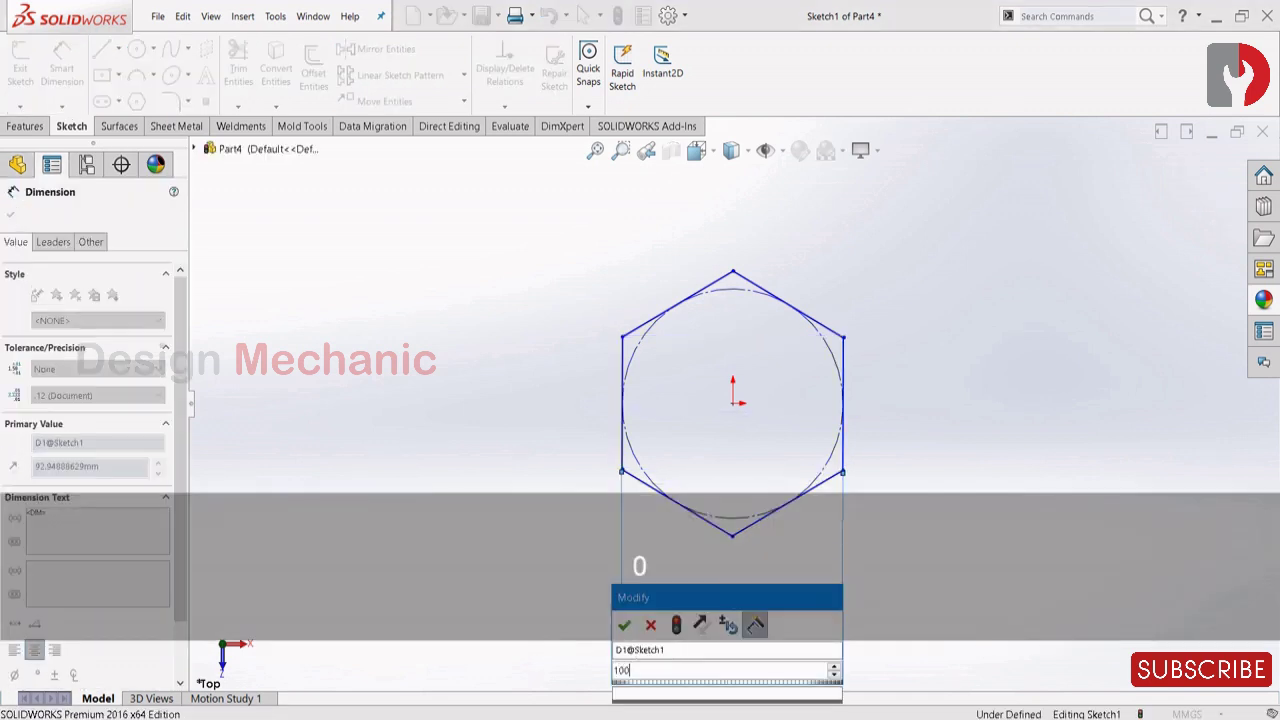
{"action": "key", "text": "Return"}
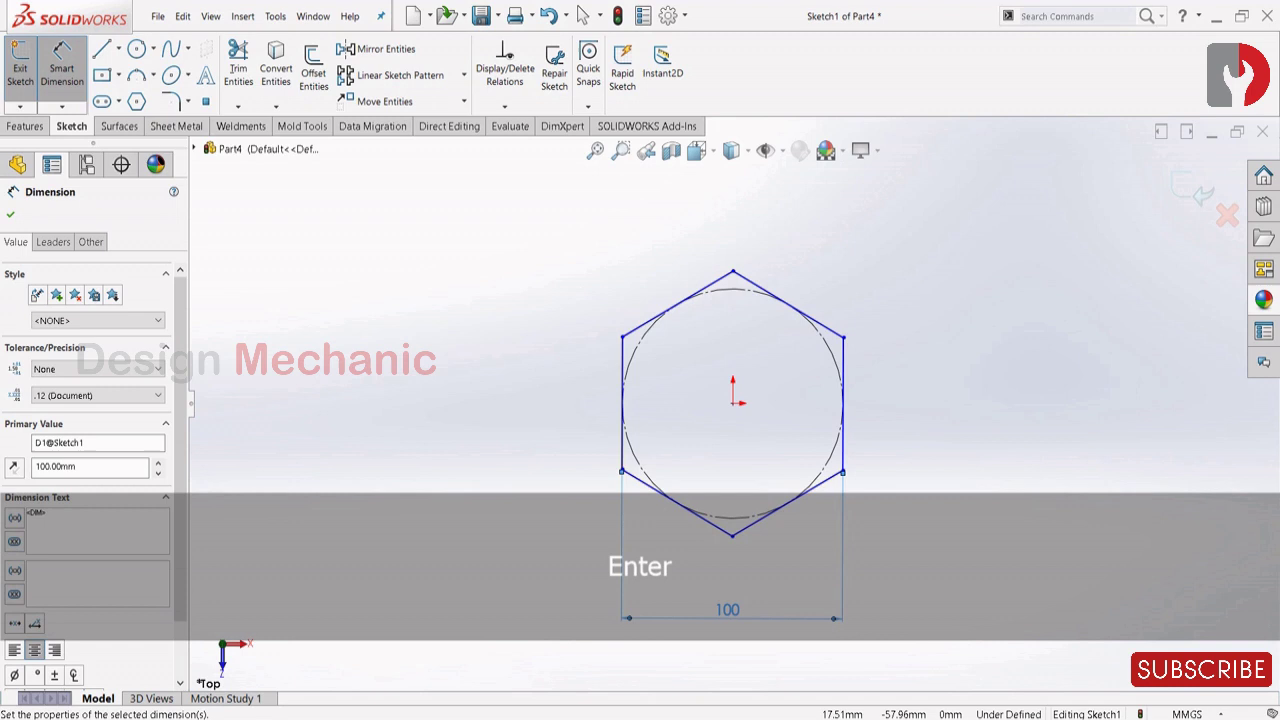
{"action": "left_click", "coordinate": [975, 313]}
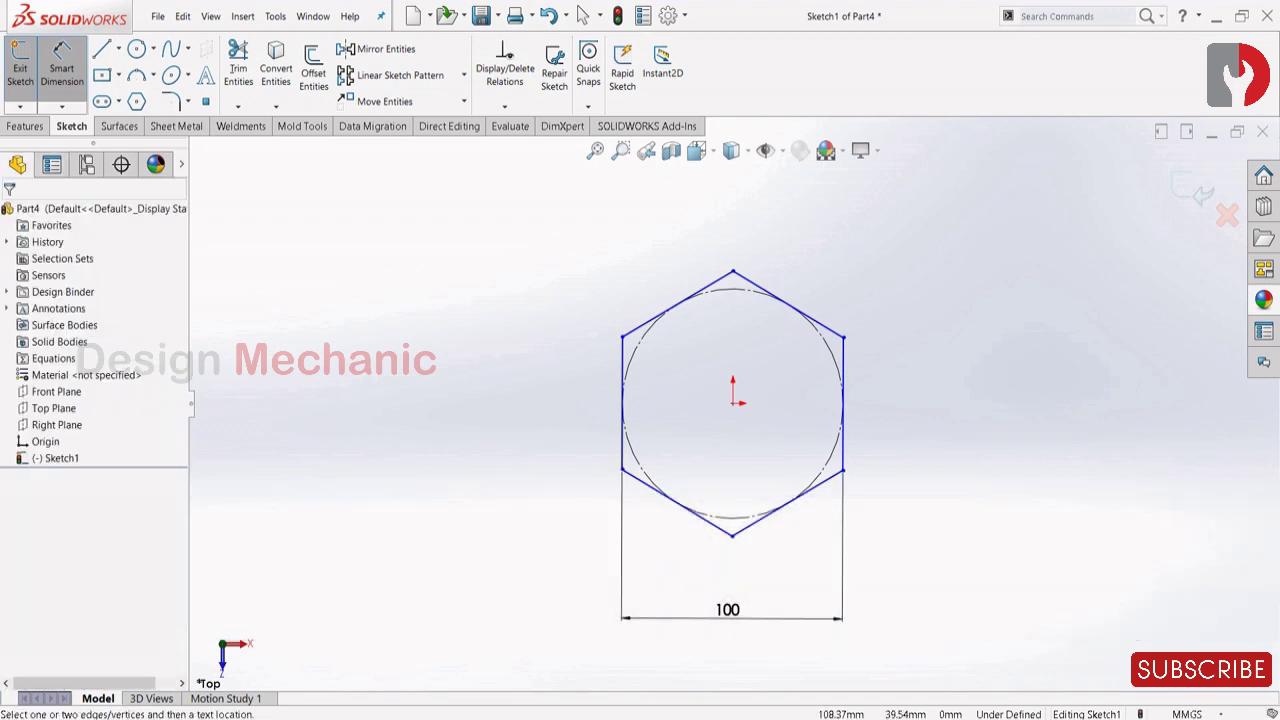
{"action": "key", "text": "Escape"}
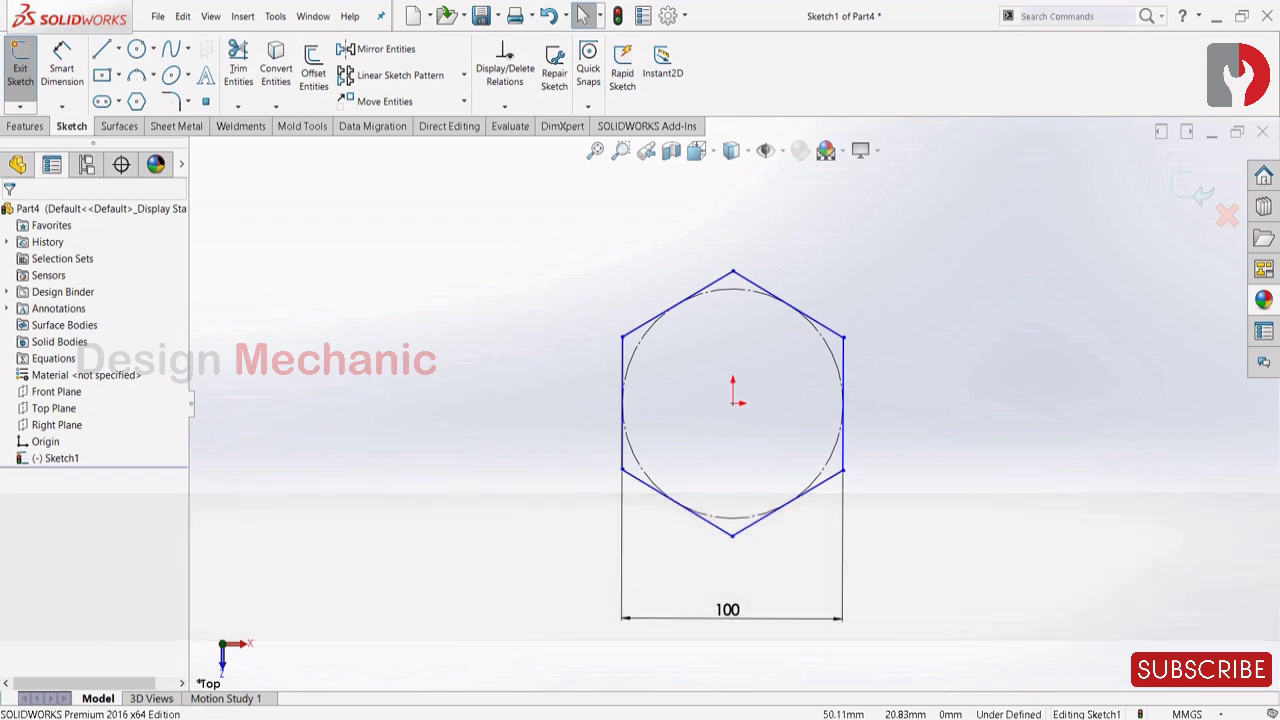
{"action": "left_click", "coordinate": [843, 361]}
{"action": "key", "text": "Escape"}
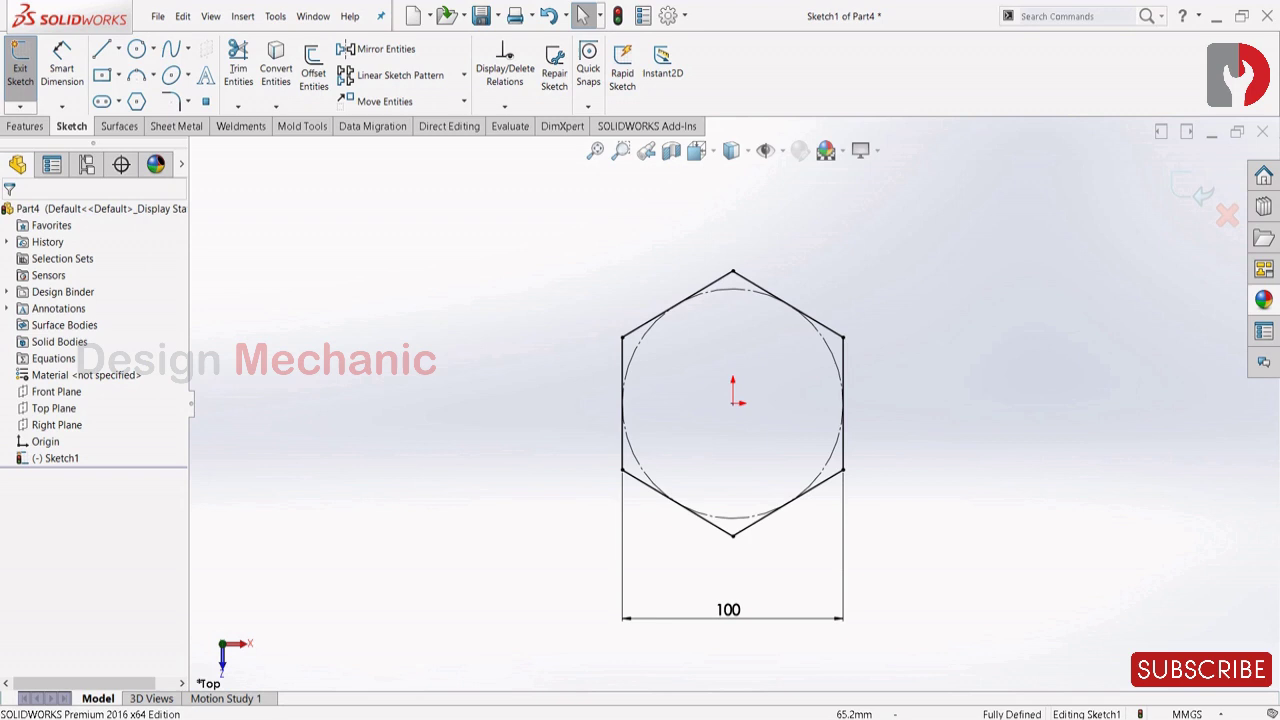
Extrude the hexagon sketch as a blind boss with a depth of 20 mm
{"action": "scroll", "coordinate": [733, 403], "scroll_direction": "up", "scroll_amount": 1}
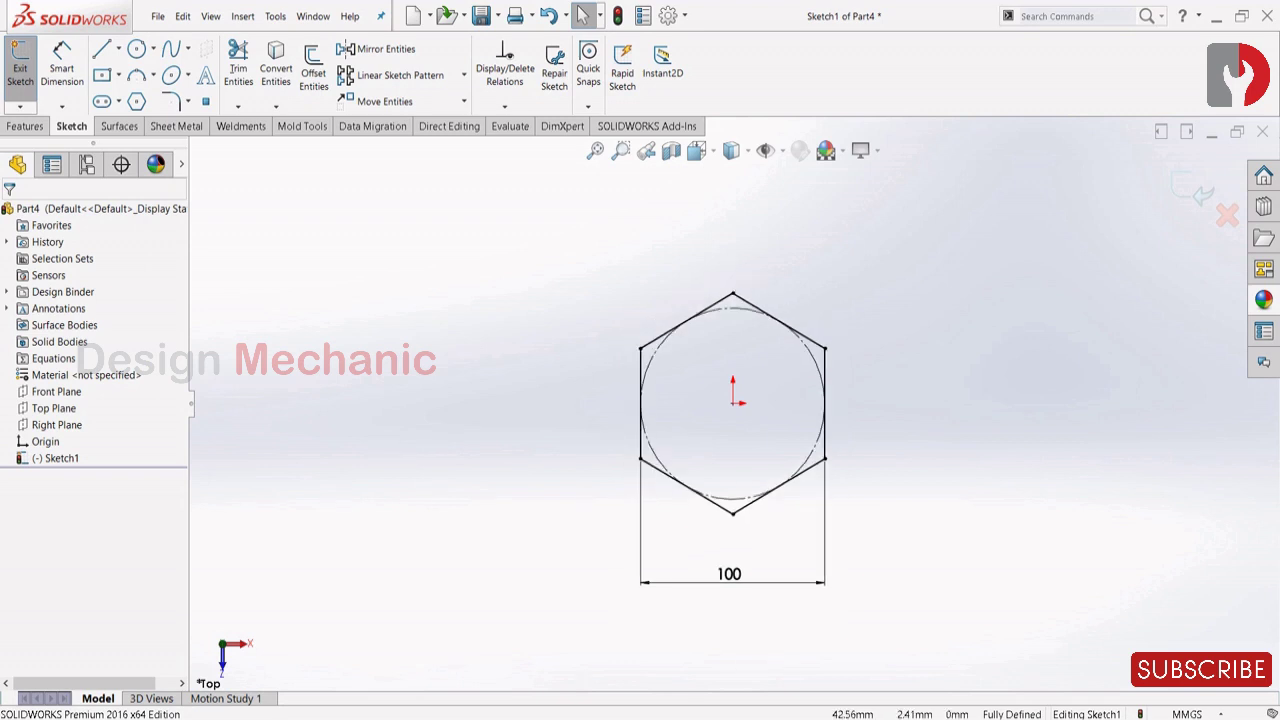
{"action": "key", "text": "z"}
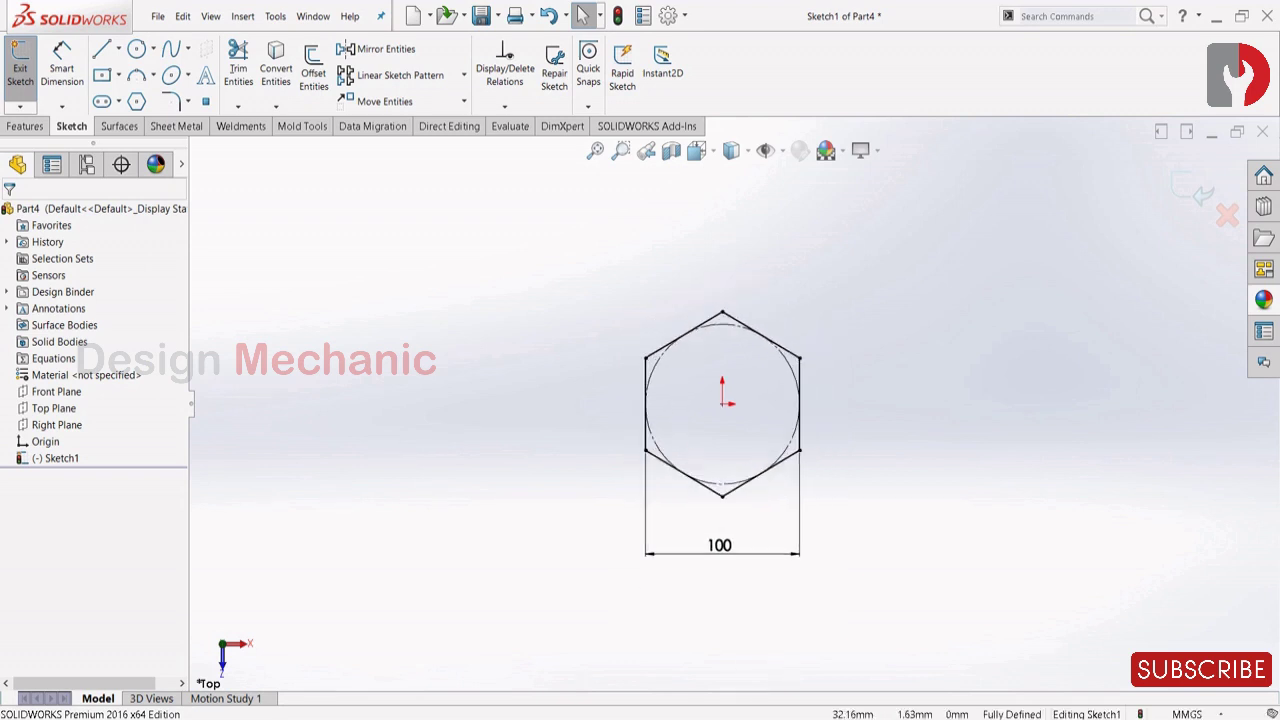
{"action": "left_click", "coordinate": [25, 126]}
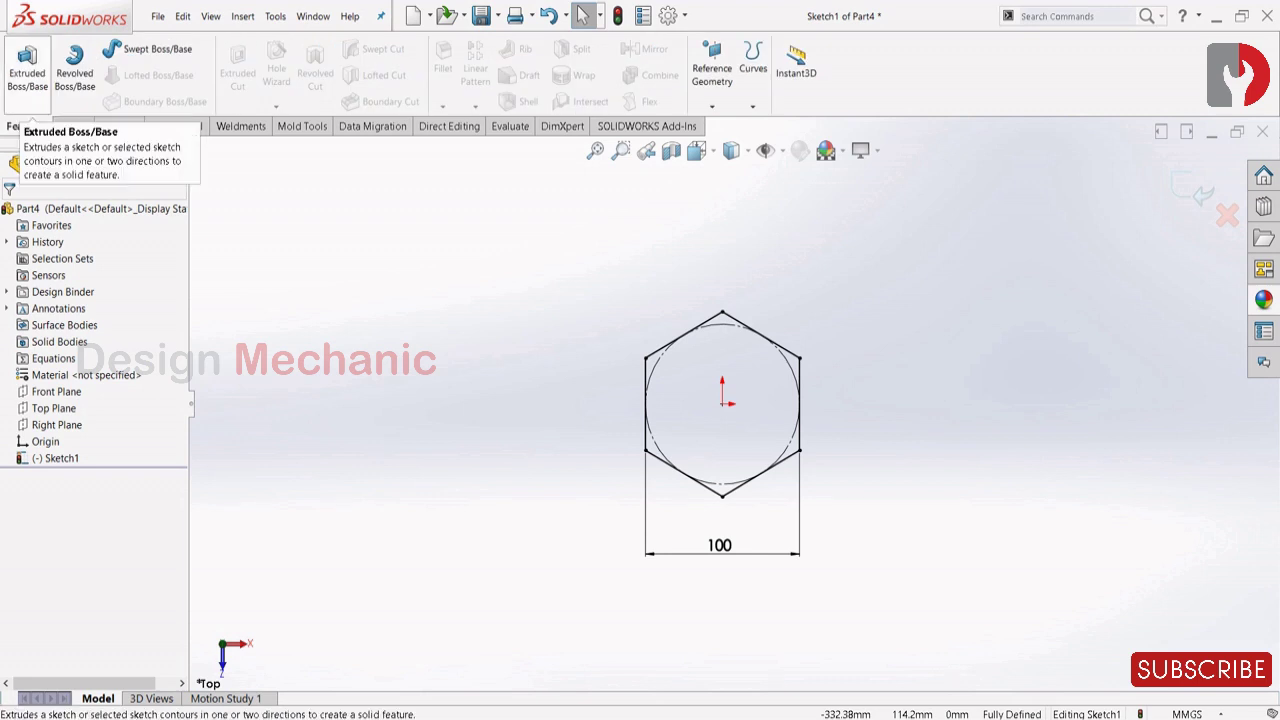
{"action": "left_click", "coordinate": [27, 70]}
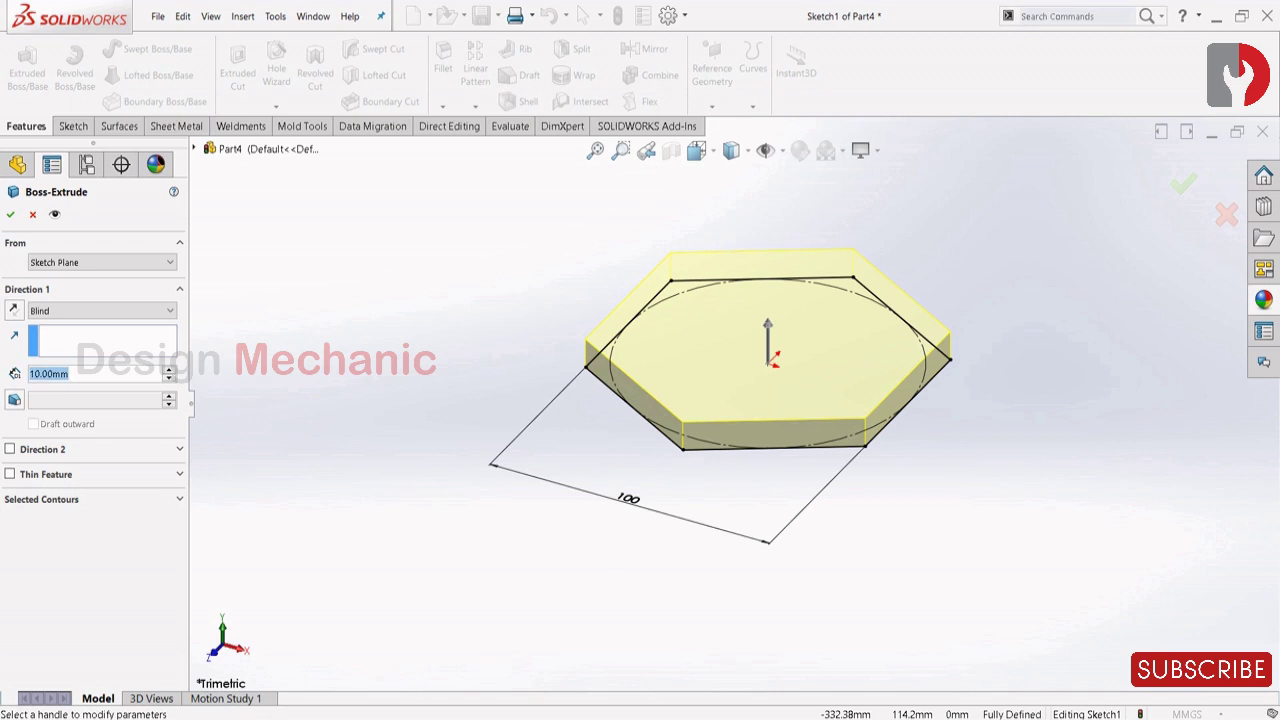
{"action": "type", "text": "20"}
{"action": "key", "text": "Return"}
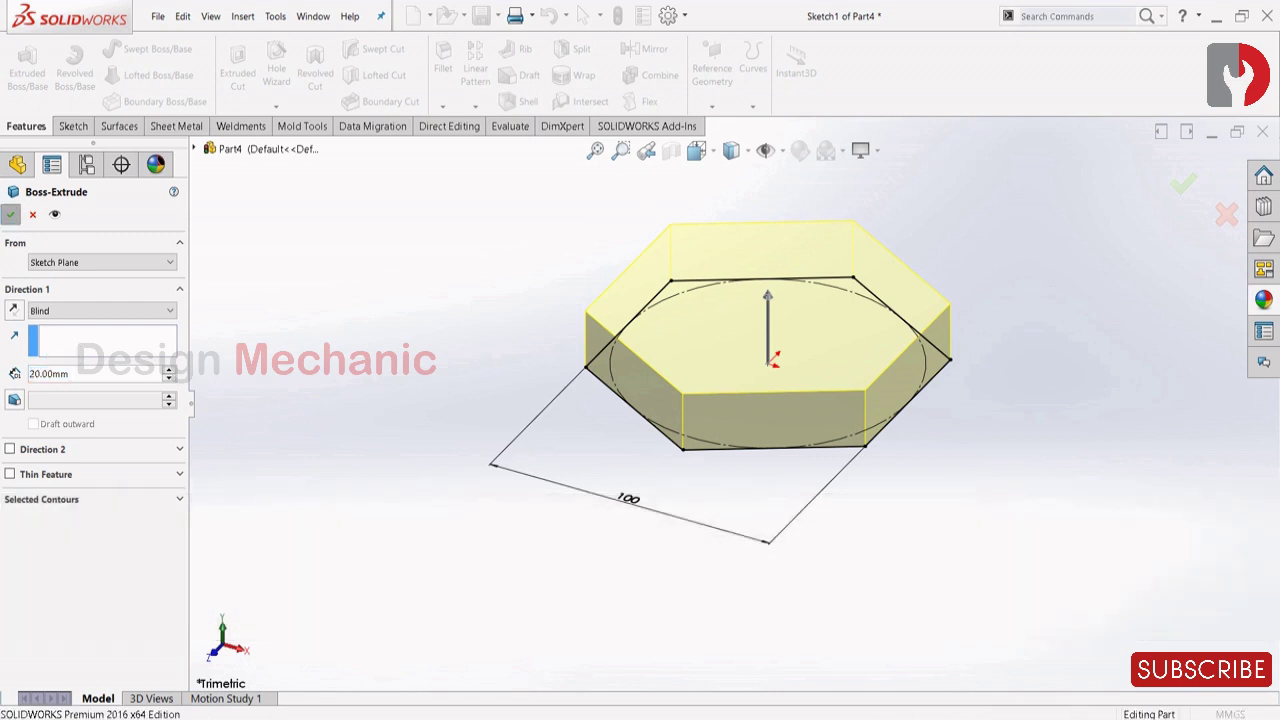
{"action": "left_click", "coordinate": [11, 214]}
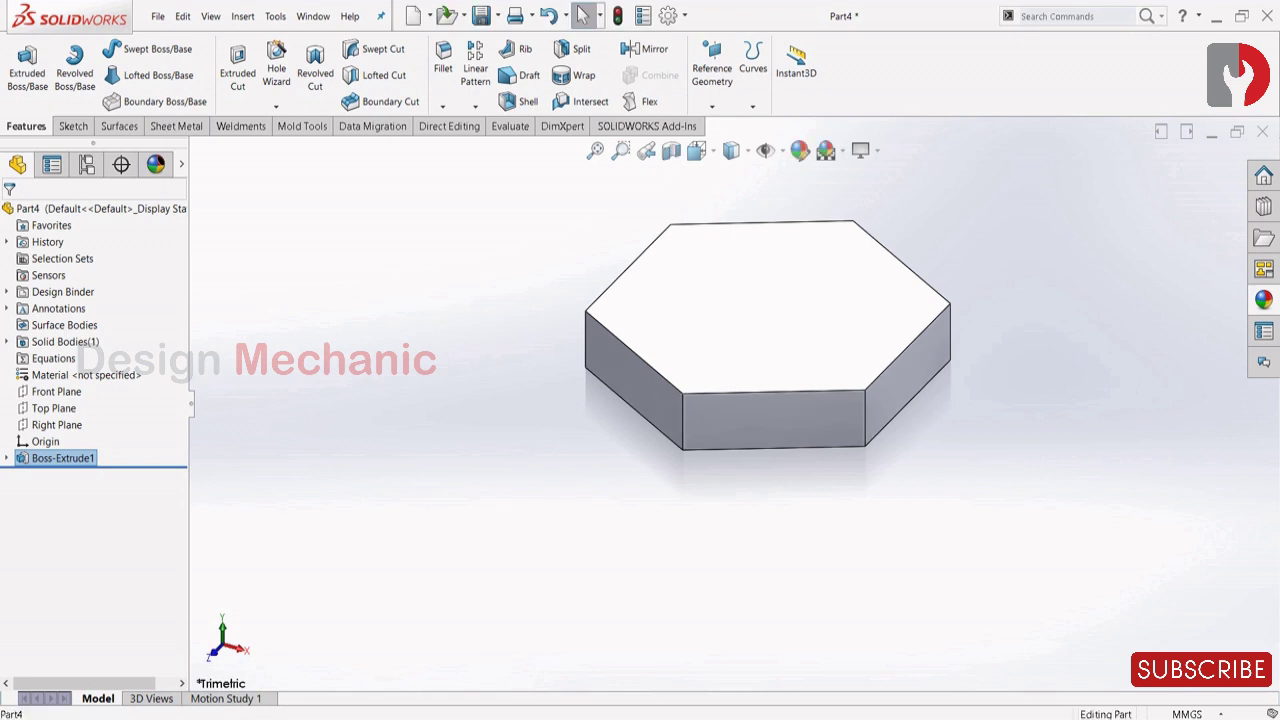
Start a sketch on the hexagon's top face and draw infinite horizontal and vertical construction centerlines through the origin
{"action": "left_click", "coordinate": [729, 299]}
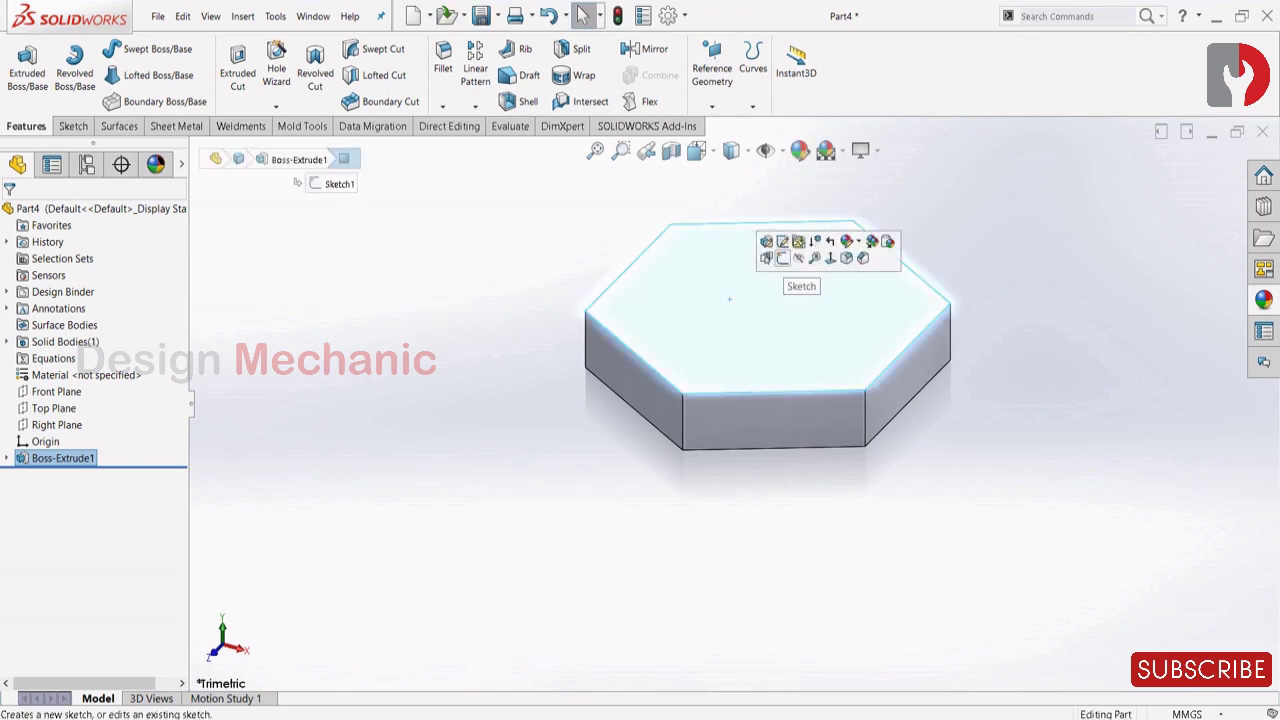
{"action": "left_click", "coordinate": [782, 258]}
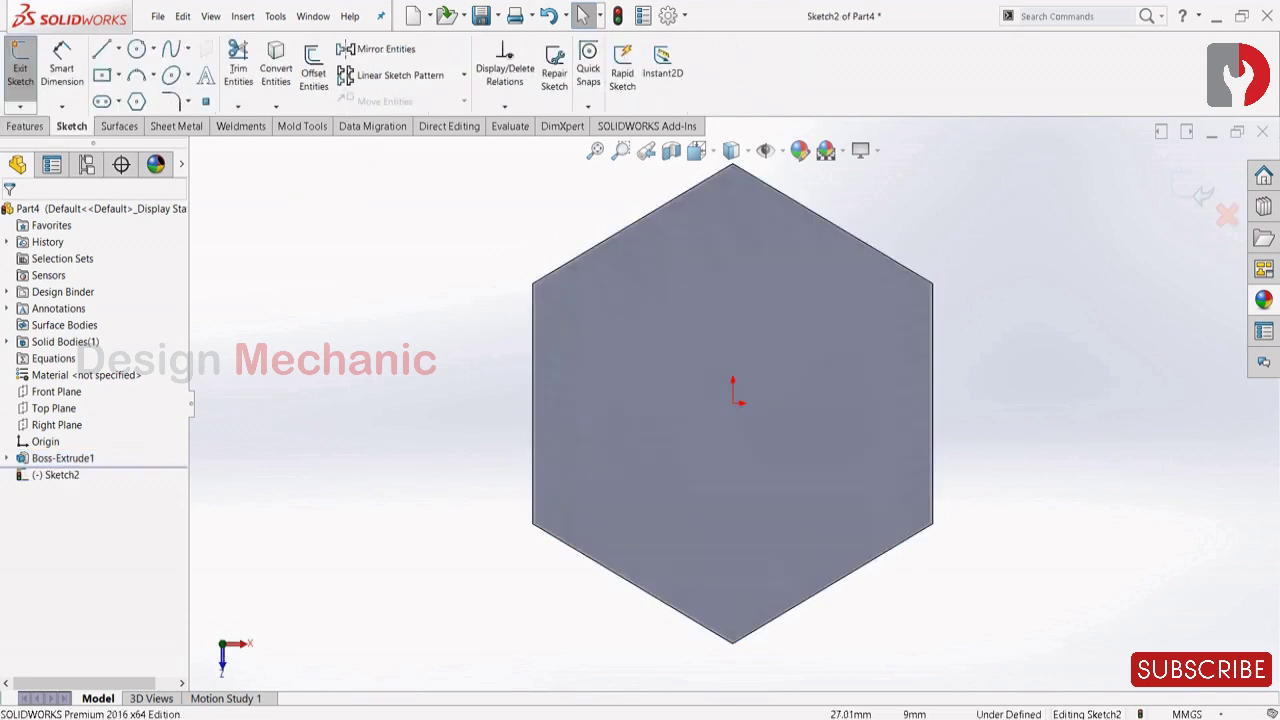
{"action": "left_click", "coordinate": [118, 48]}
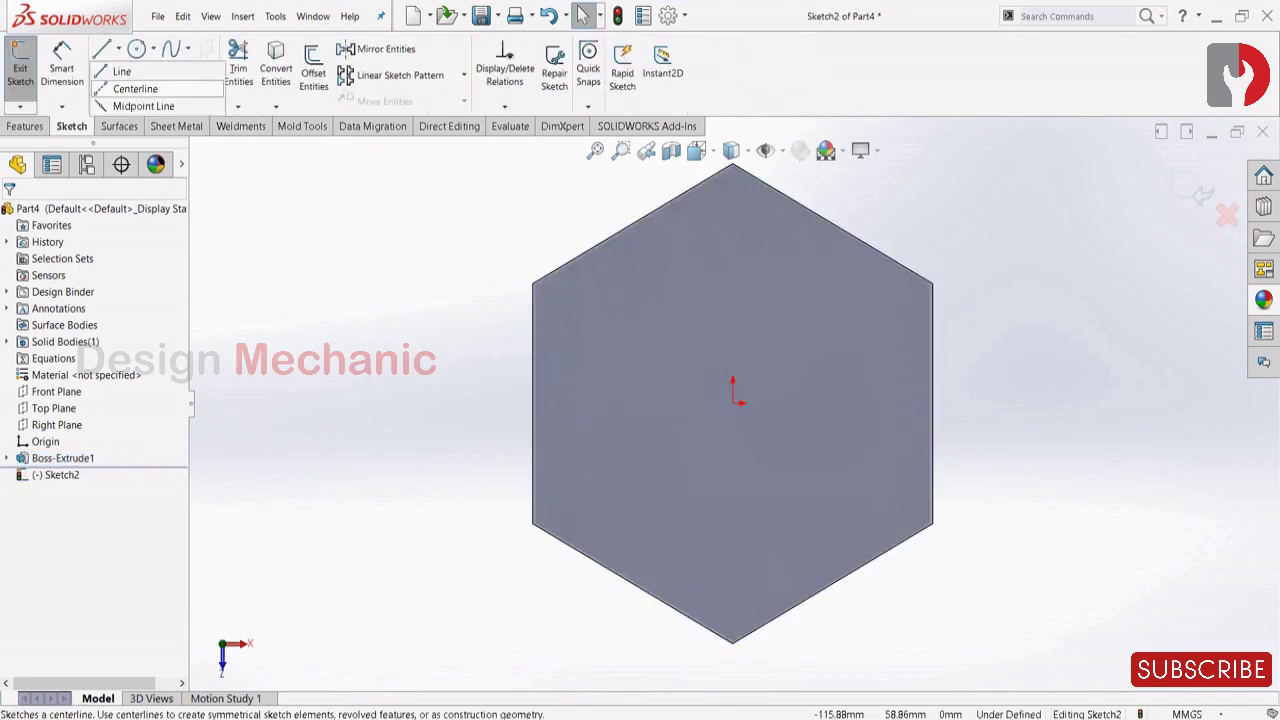
{"action": "left_click", "coordinate": [135, 89]}
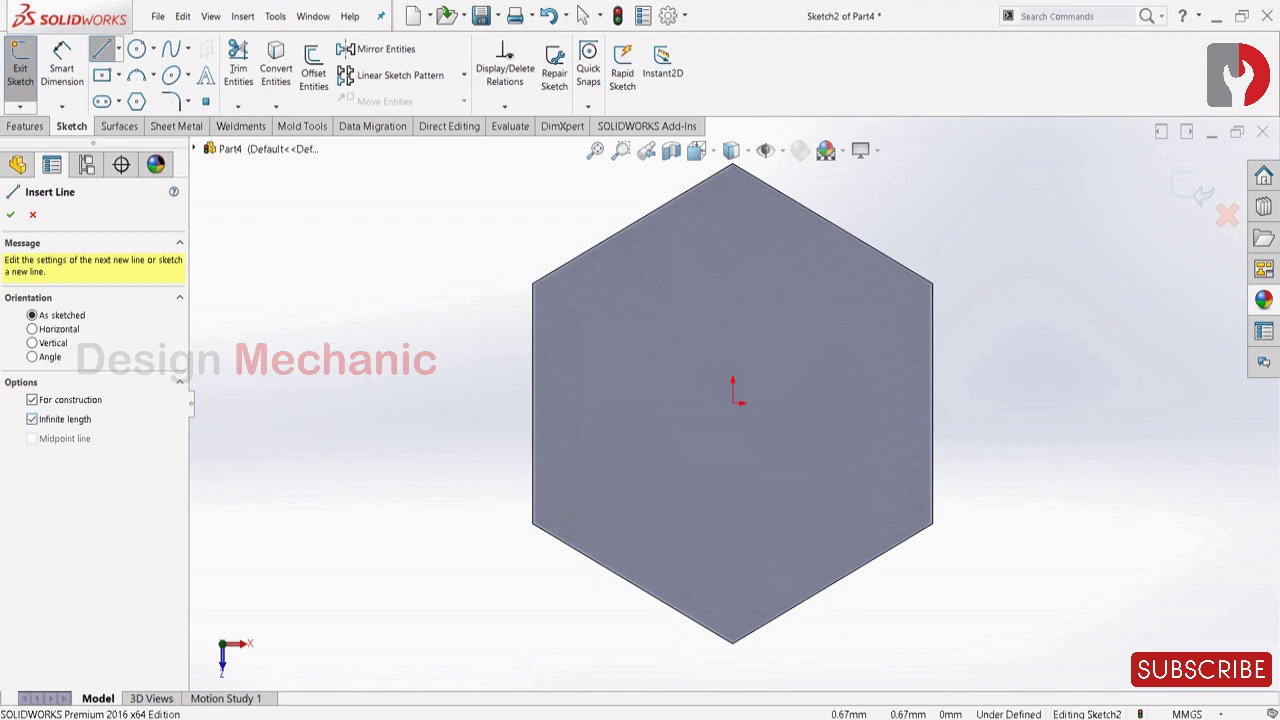
{"action": "left_click", "coordinate": [733, 403]}
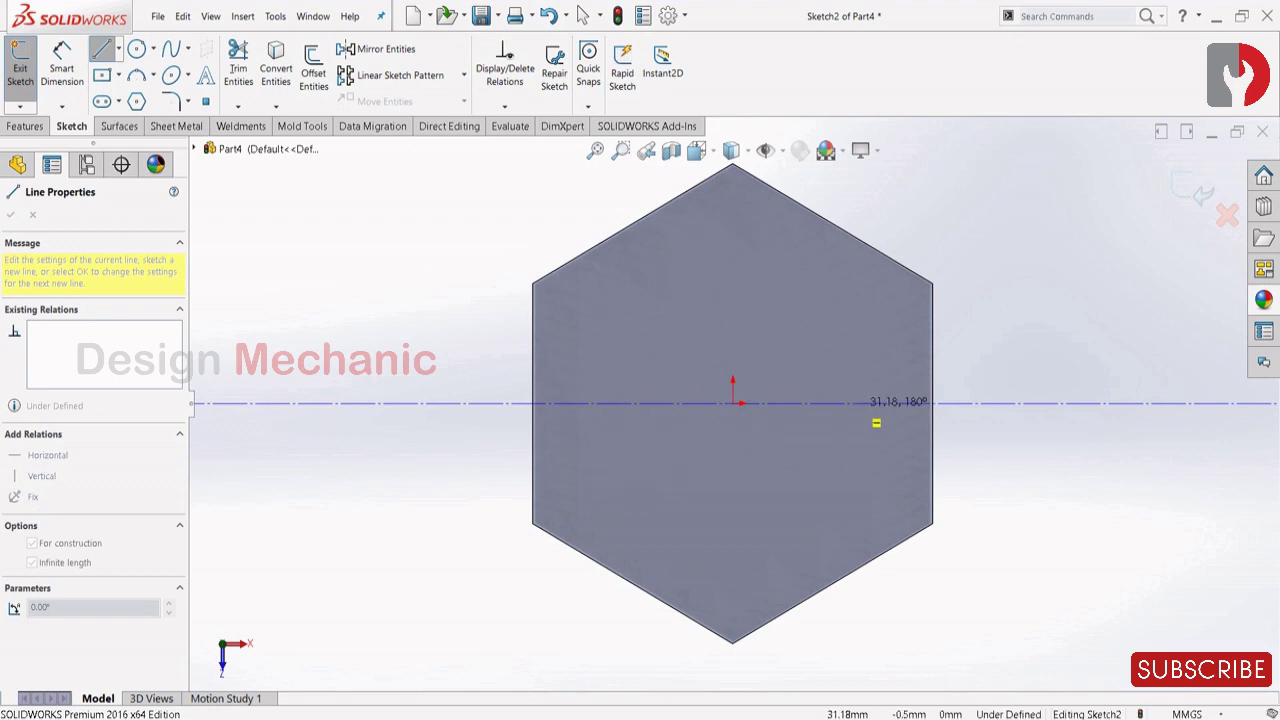
{"action": "left_click", "coordinate": [854, 404]}
{"action": "left_click", "coordinate": [752, 419]}
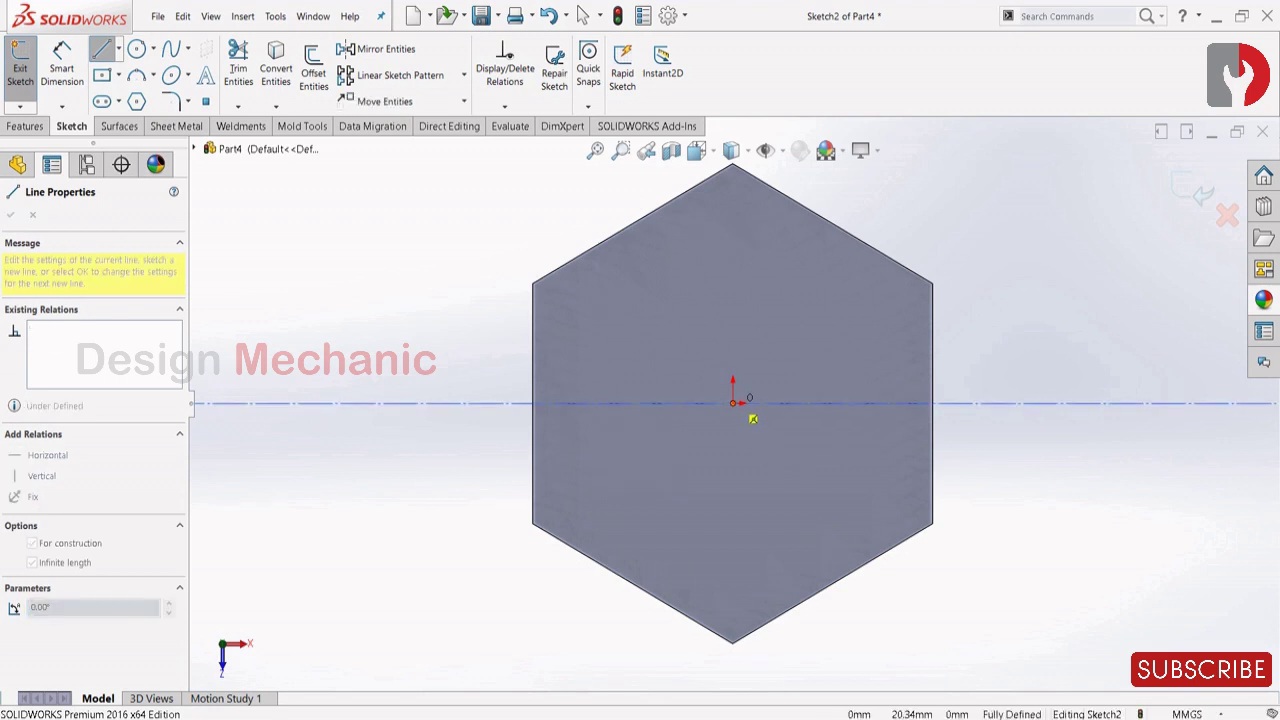
{"action": "left_click", "coordinate": [750, 307]}
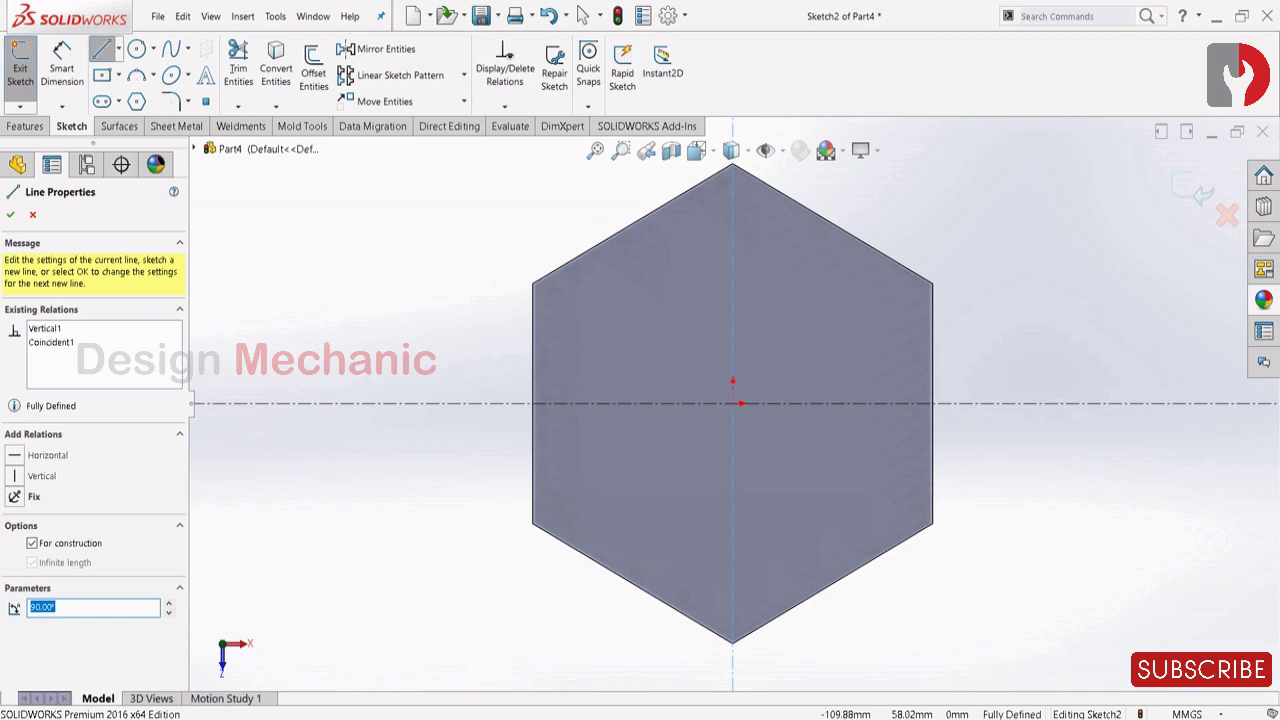
{"action": "key", "text": "Escape"}
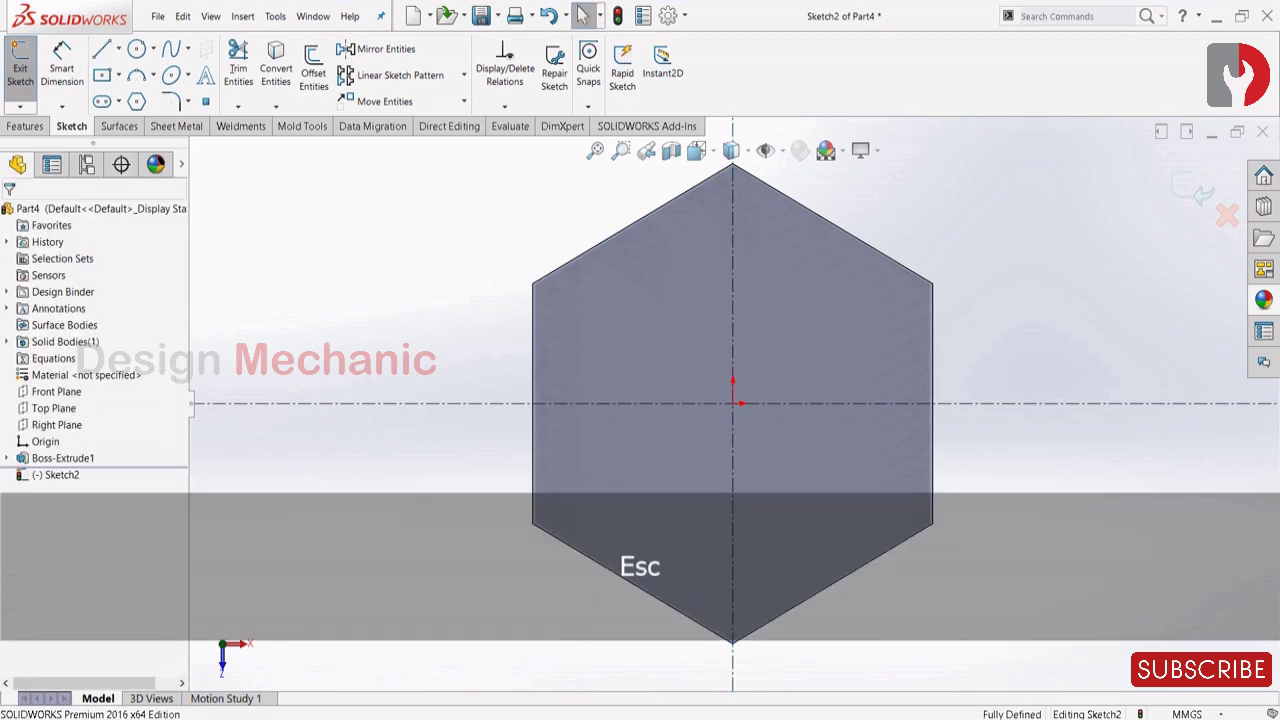
Sketch a circle about 42 mm in diameter centred on the origin of the hexagonal face
{"action": "left_click", "coordinate": [137, 49]}
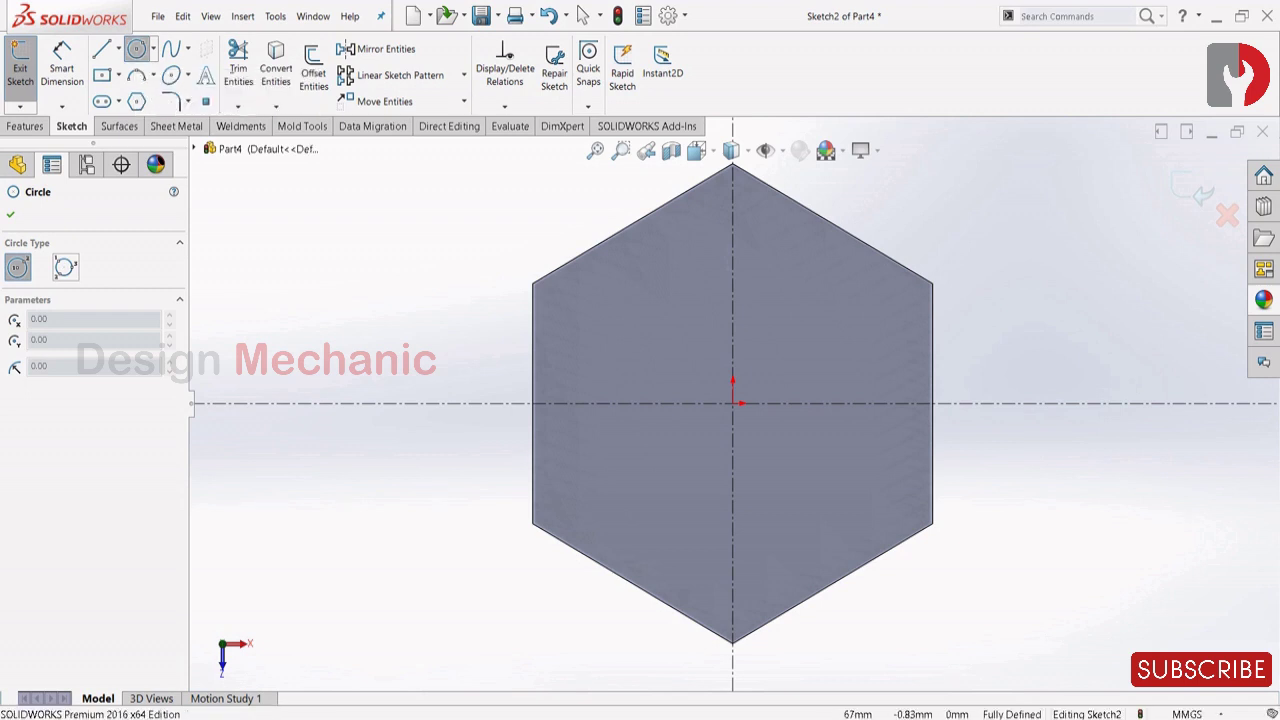
{"action": "left_click", "coordinate": [734, 403]}
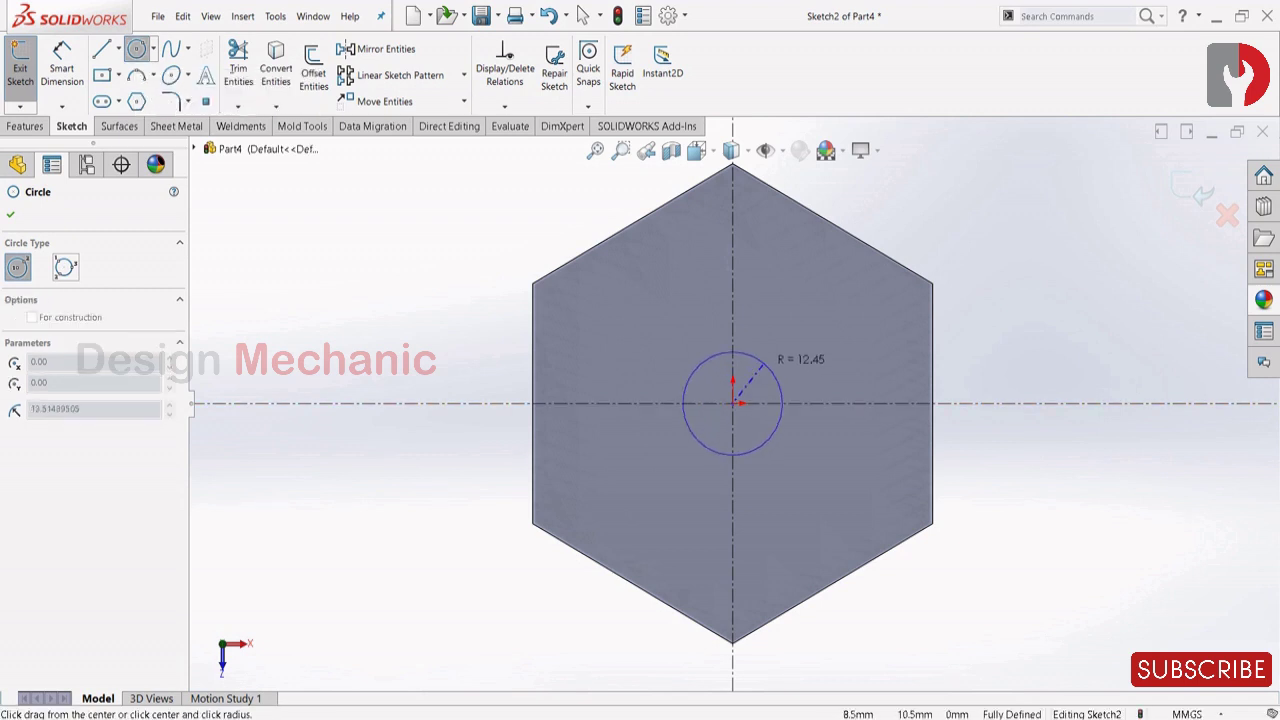
{"action": "left_click", "coordinate": [801, 352]}
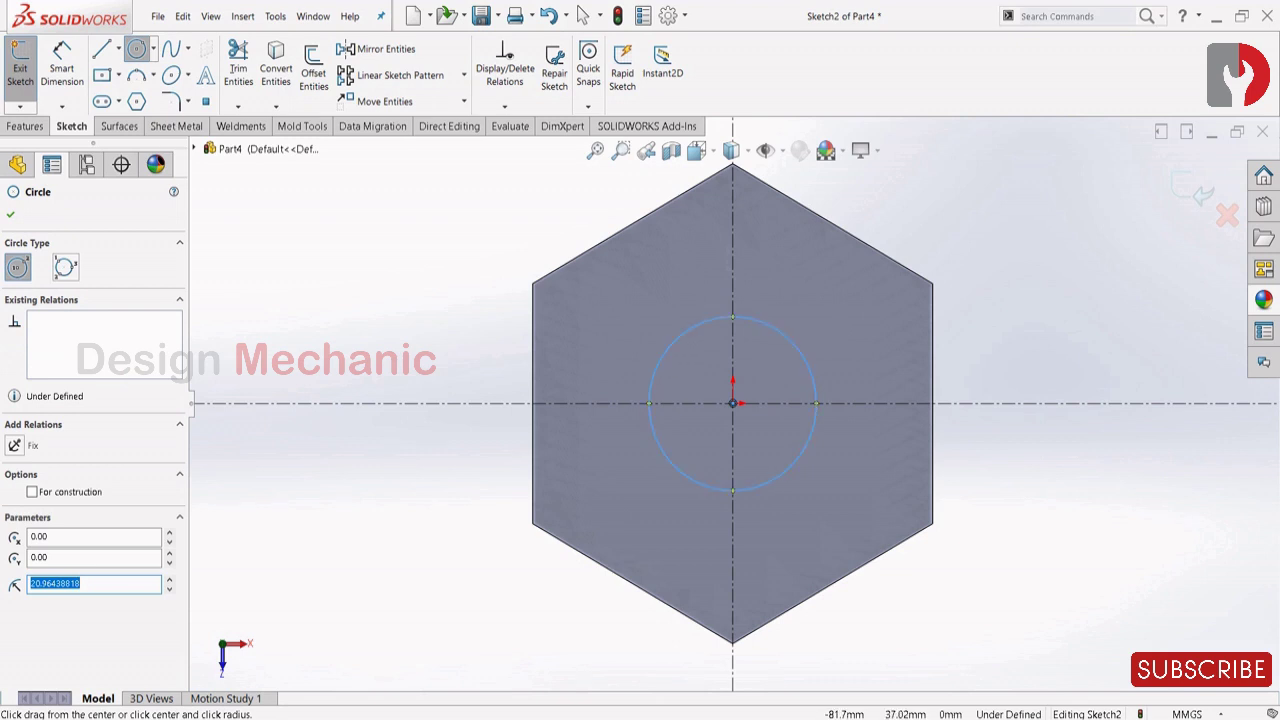
Dimension the central circle's diameter as 40 mm
{"action": "left_click", "coordinate": [62, 68]}
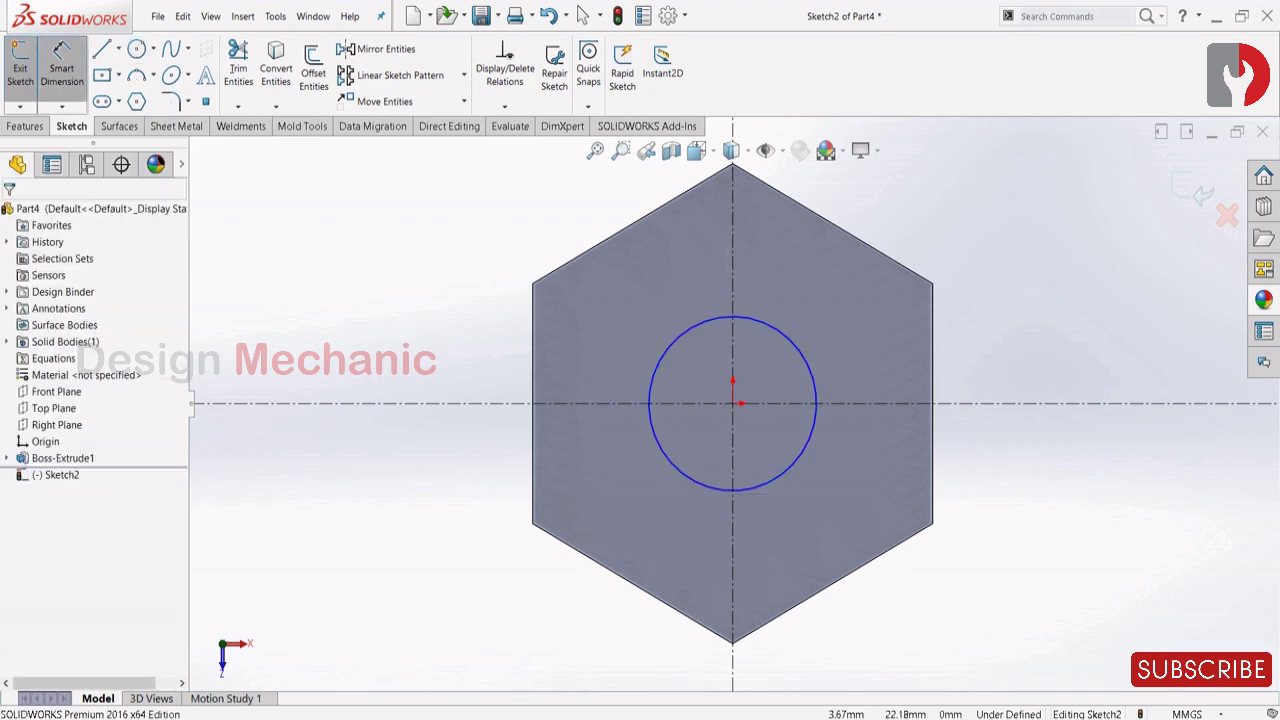
{"action": "left_click", "coordinate": [797, 342]}
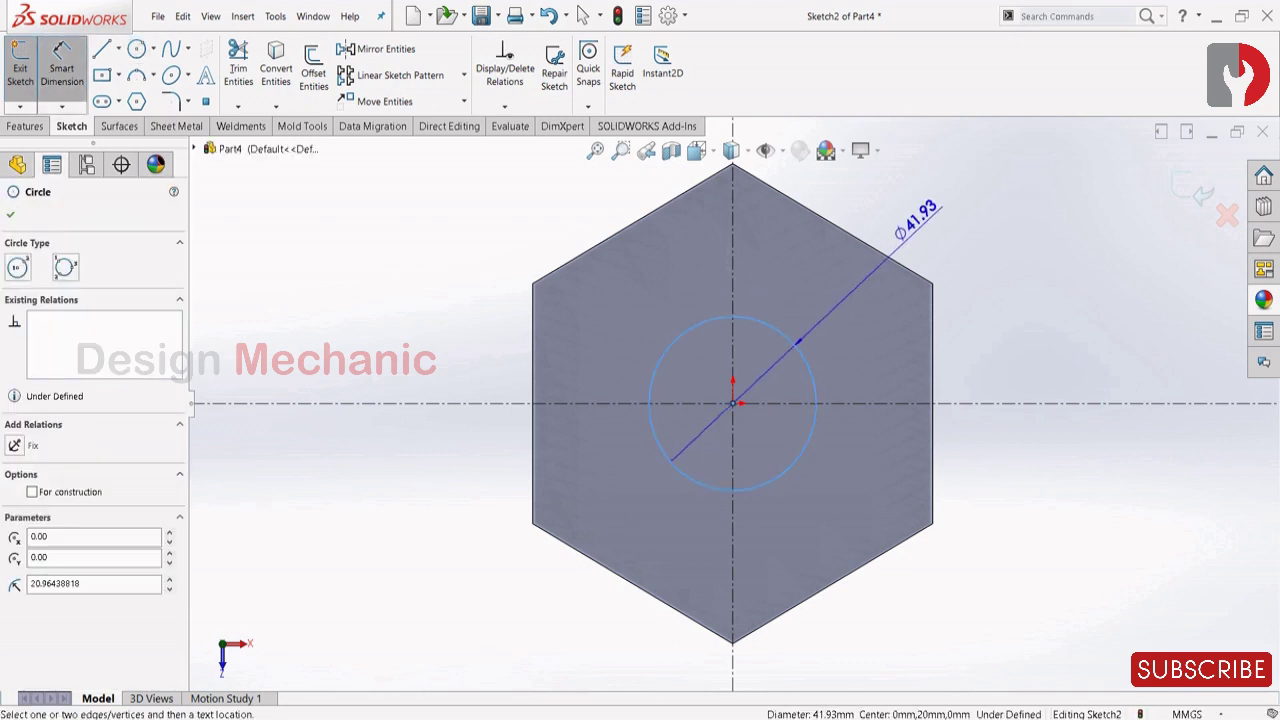
{"action": "left_click", "coordinate": [905, 236]}
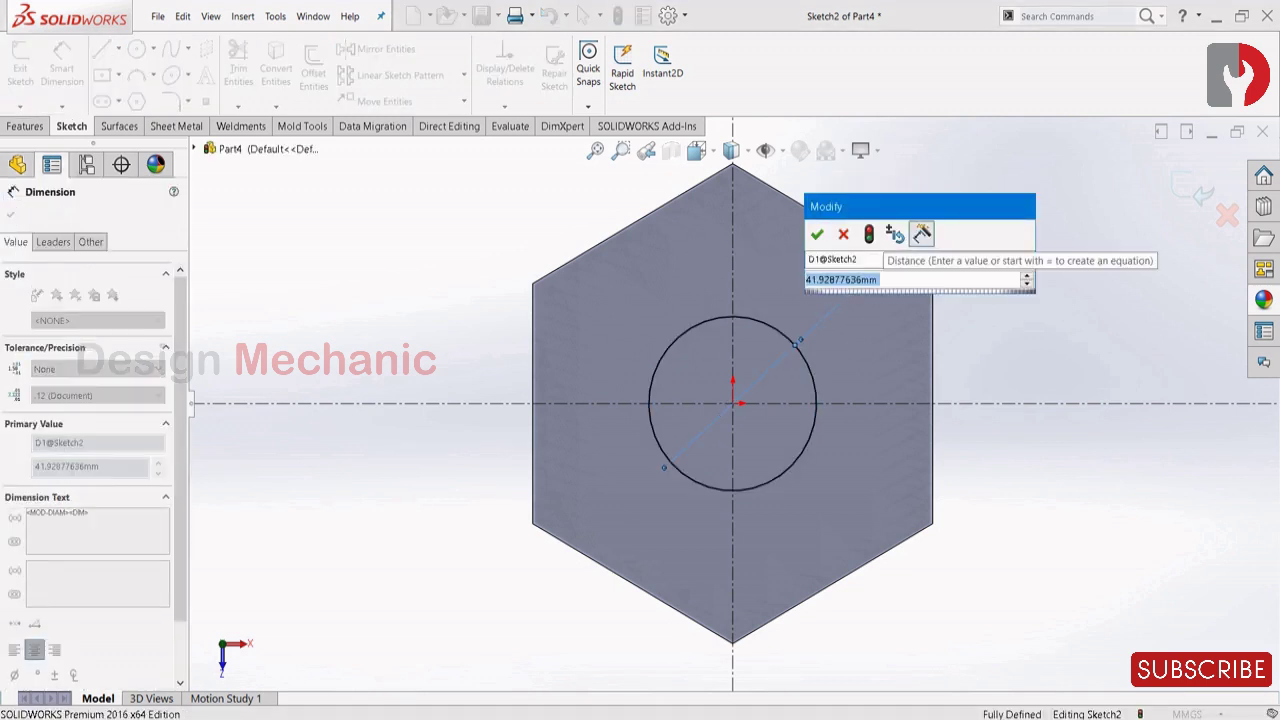
{"action": "type", "text": "40"}
{"action": "key", "text": "Return"}
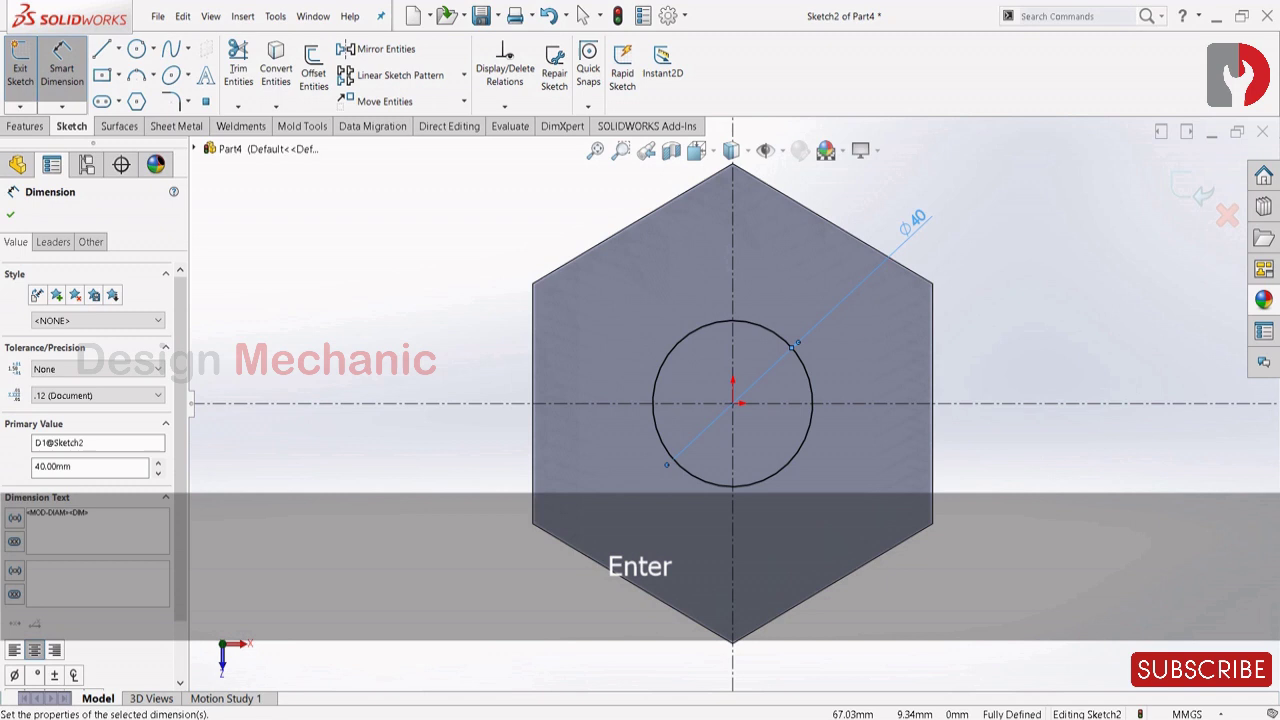
{"action": "left_click", "coordinate": [1003, 363]}
{"action": "left_click", "coordinate": [102, 49]}
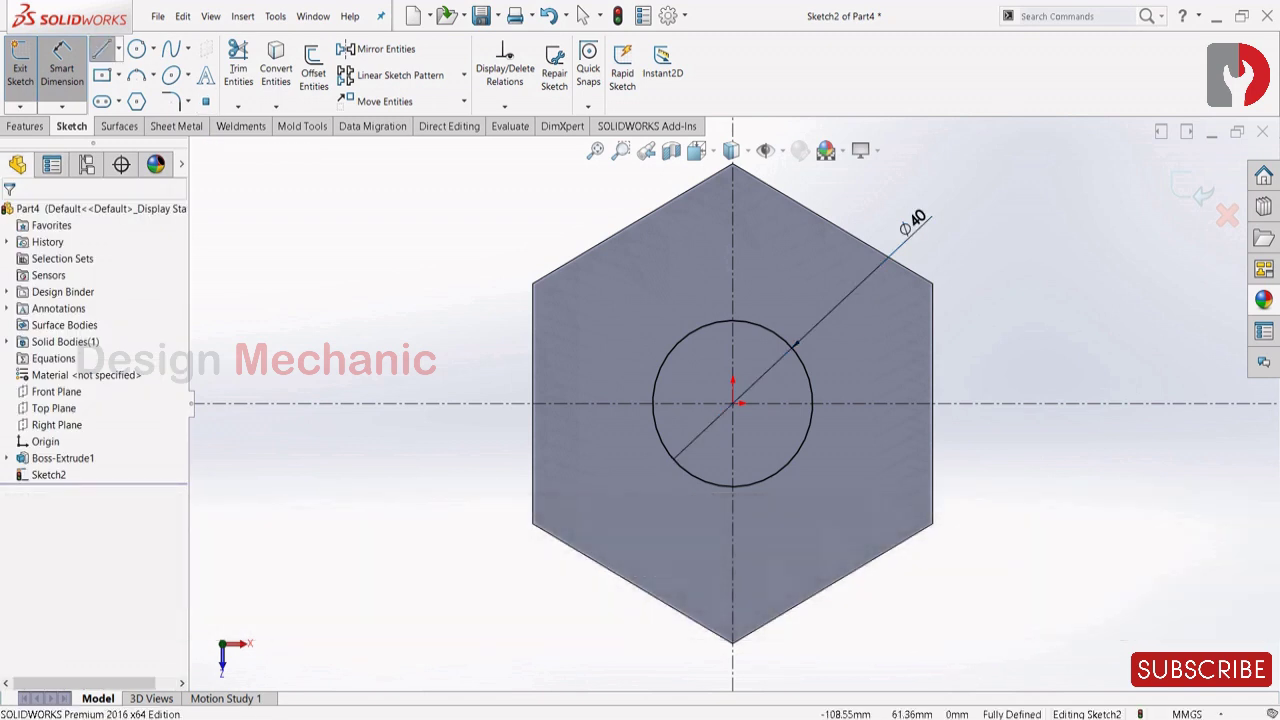
{"action": "left_click", "coordinate": [802, 361]}
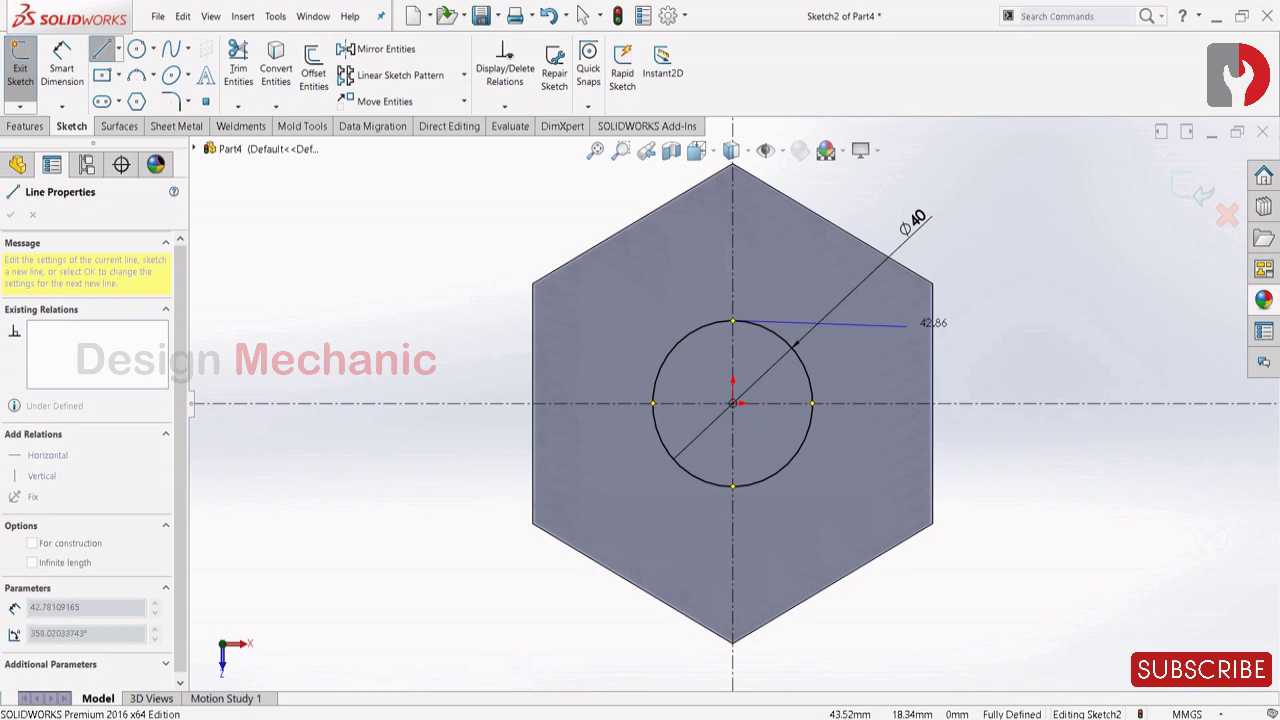
{"action": "key", "text": "Escape"}
Sketch a horizontal line about 27 mm long from the circle's upper right toward the hexagon's right side, above the horizontal centerline
{"action": "key", "text": "l"}
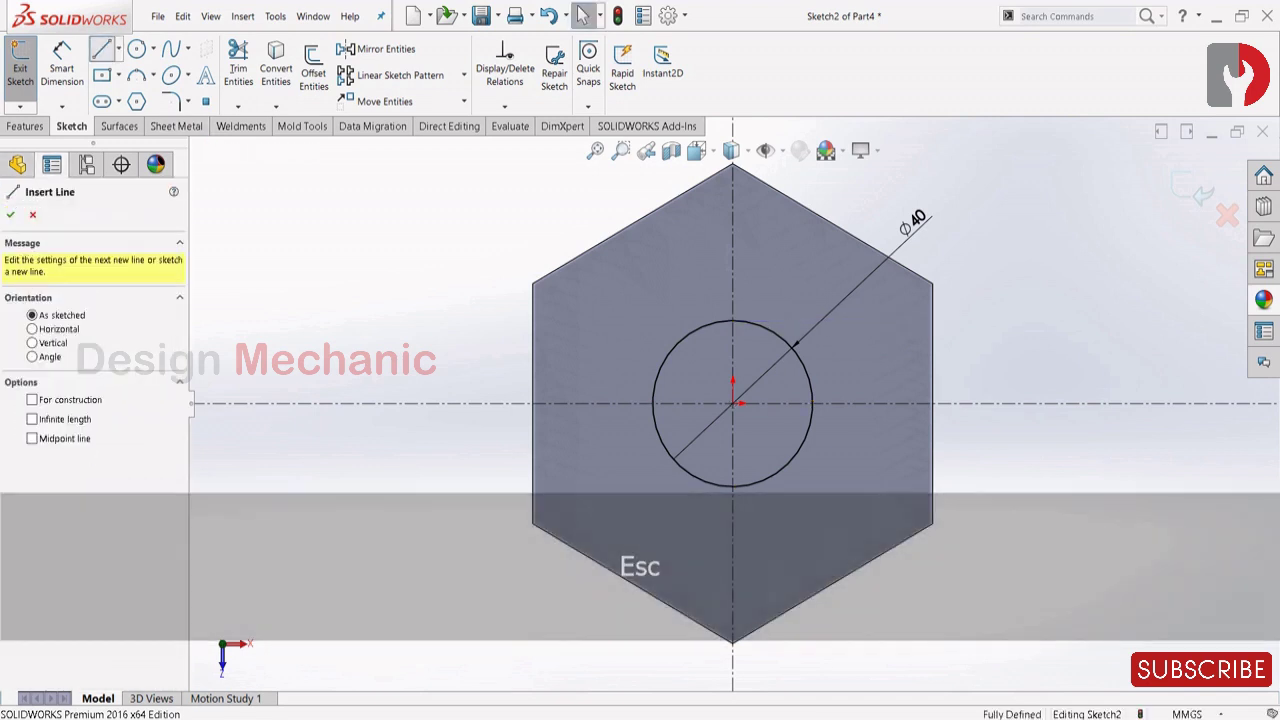
{"action": "left_click", "coordinate": [805, 366]}
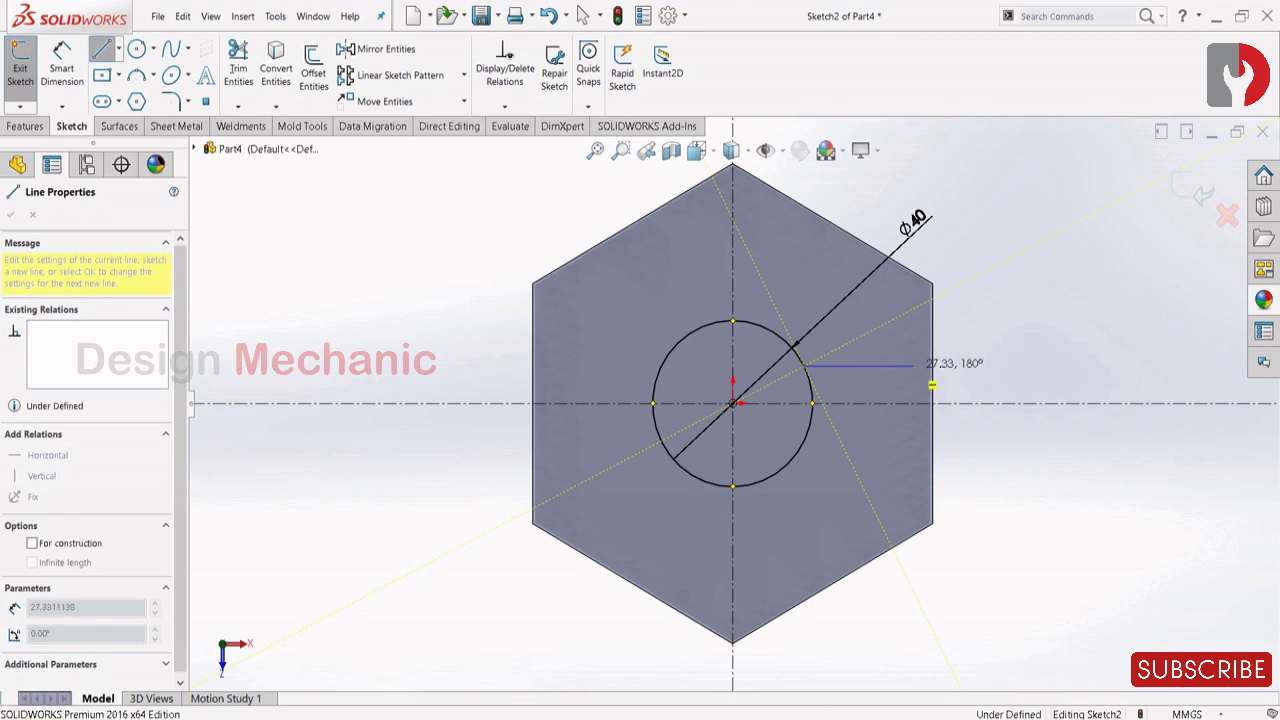
{"action": "left_click", "coordinate": [913, 366]}
{"action": "key", "text": "Escape"}
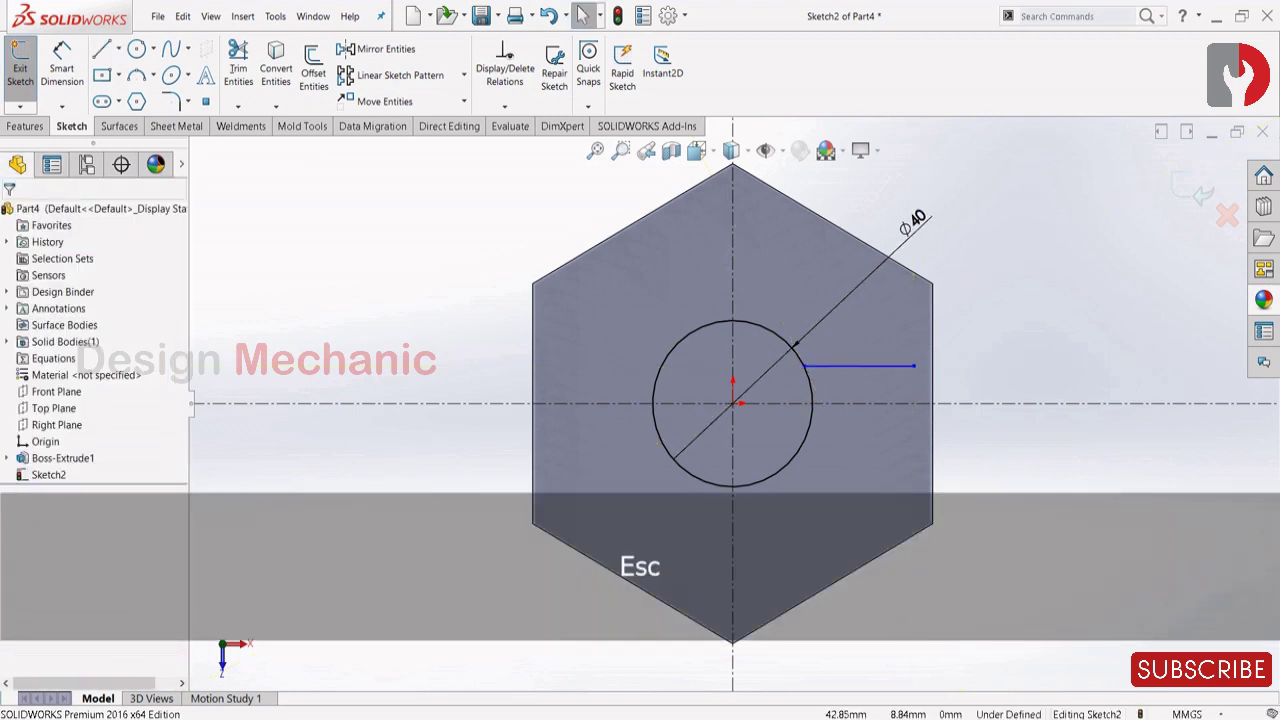
Mirror the short horizontal line about the horizontal centerline, keeping the original
{"action": "left_click", "coordinate": [386, 49]}
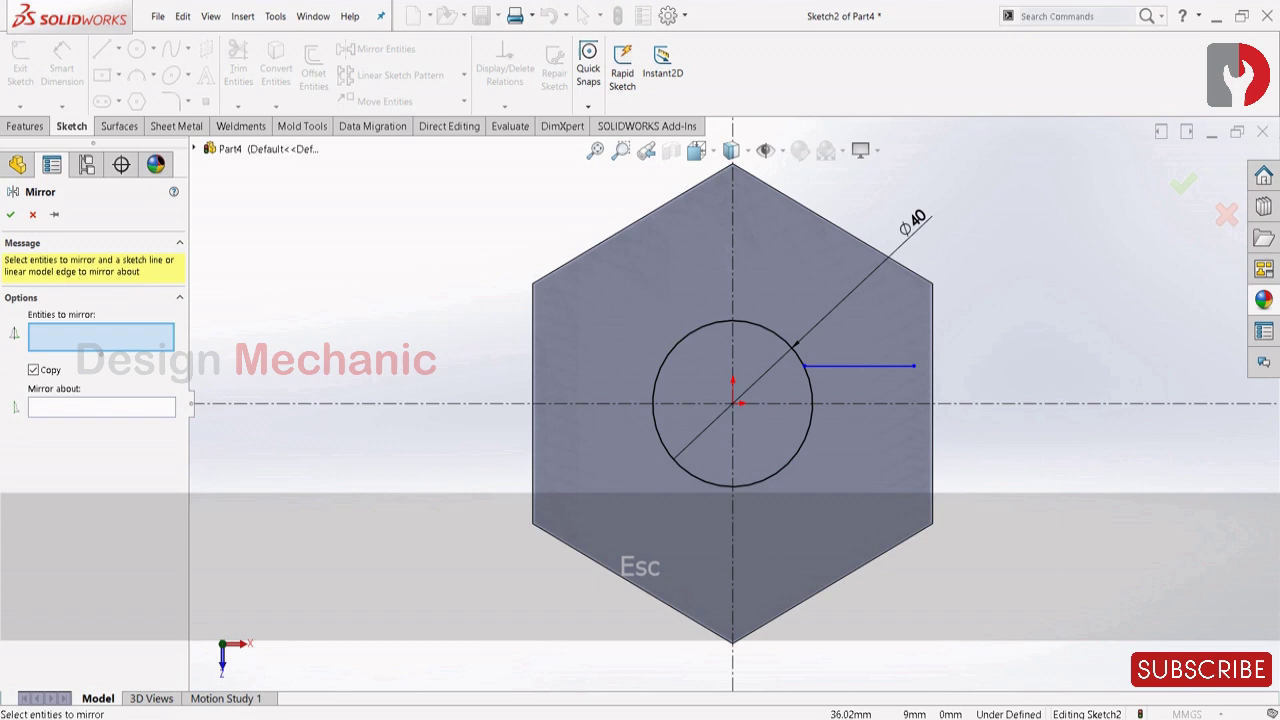
{"action": "left_click", "coordinate": [878, 366]}
{"action": "left_click", "coordinate": [101, 408]}
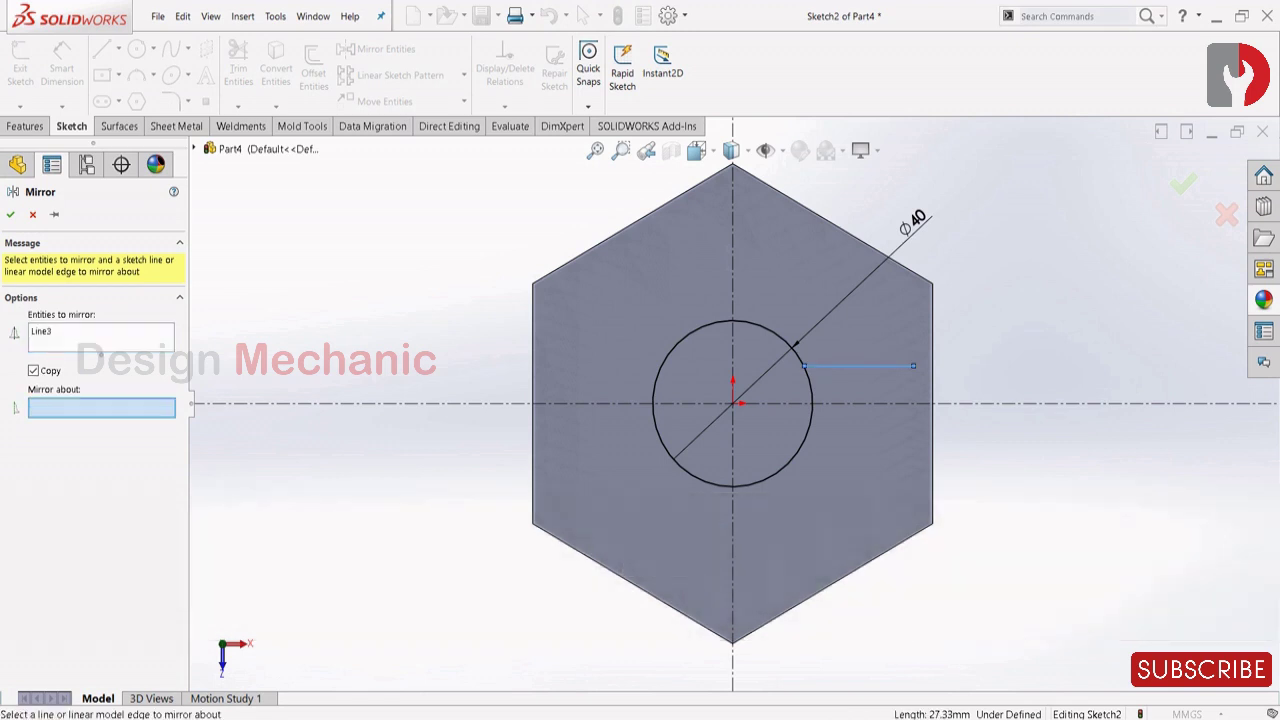
{"action": "left_click", "coordinate": [806, 404]}
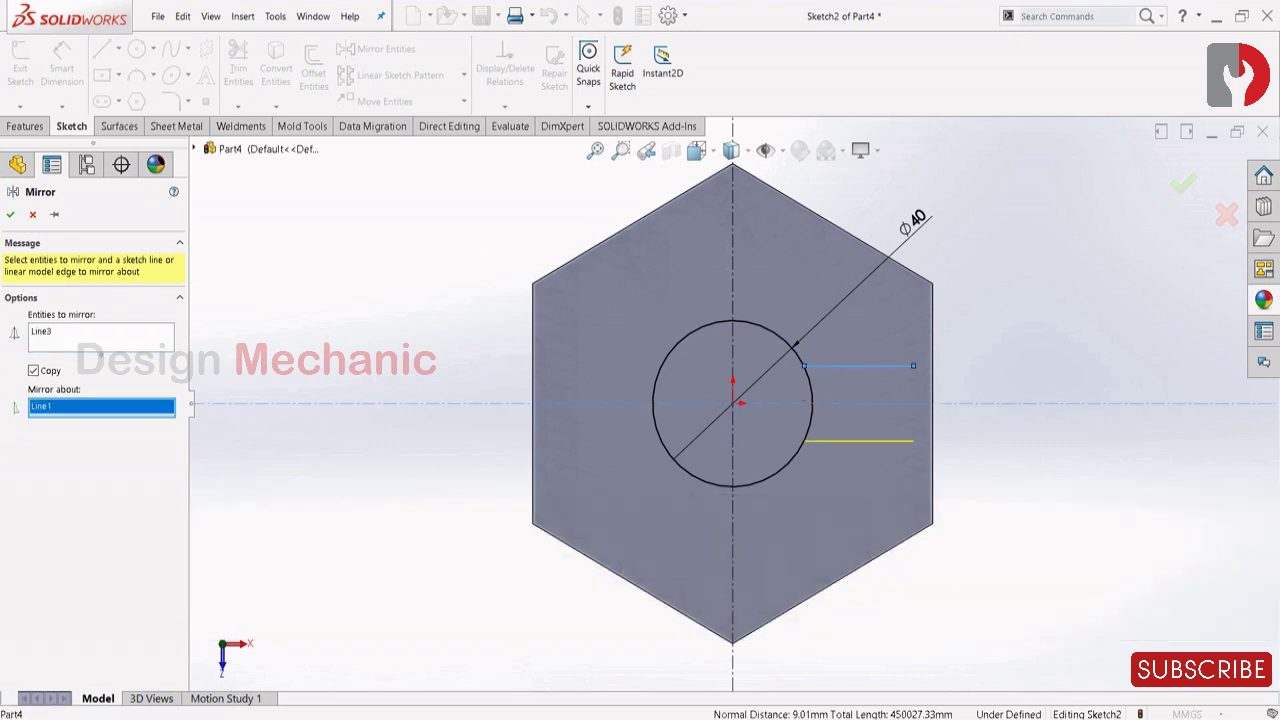
{"action": "left_click", "coordinate": [11, 215]}
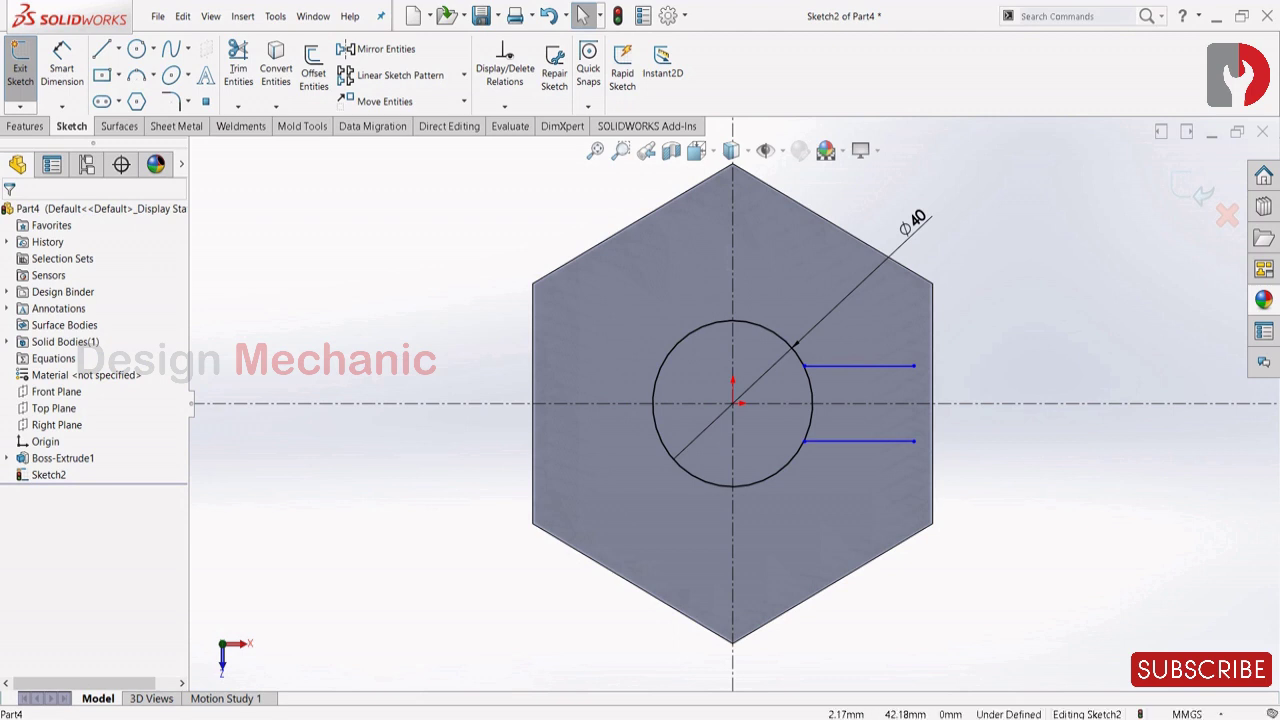
Join the outer ends of the two parallel lines with a tangent three-point arc of about 9 mm radius bulging outward
{"action": "left_click", "coordinate": [137, 75]}
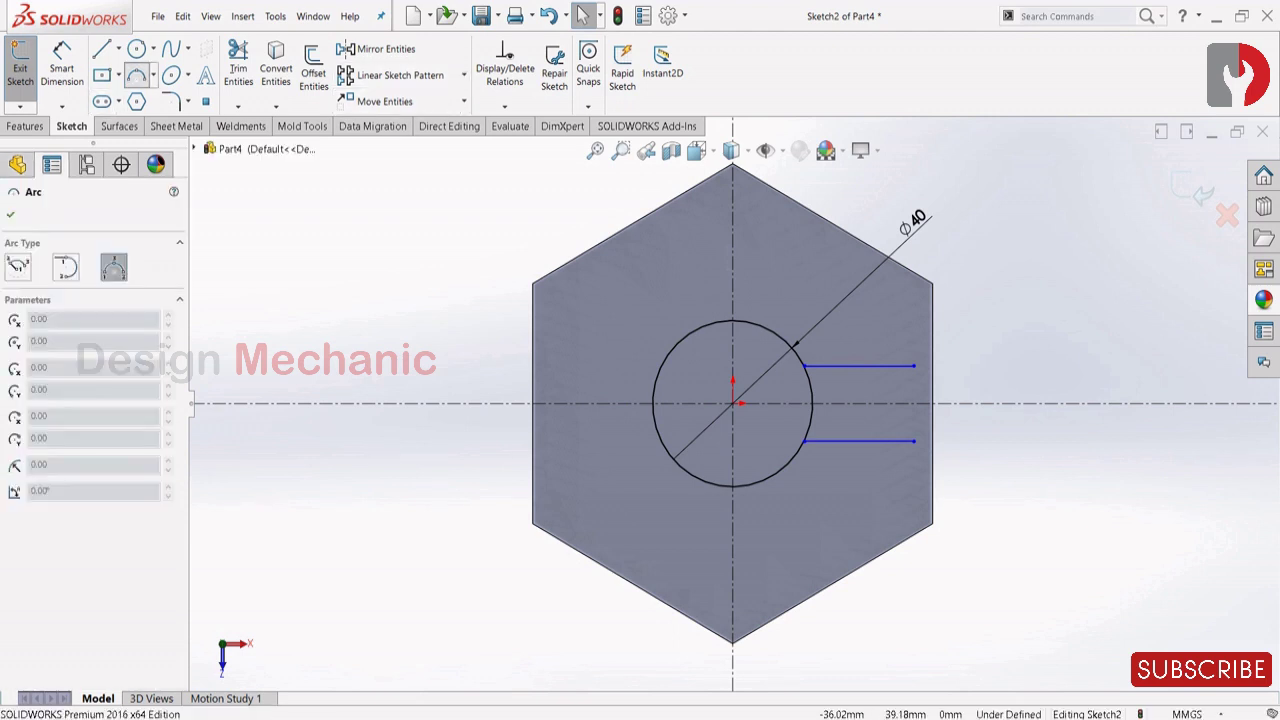
{"action": "left_click", "coordinate": [914, 366]}
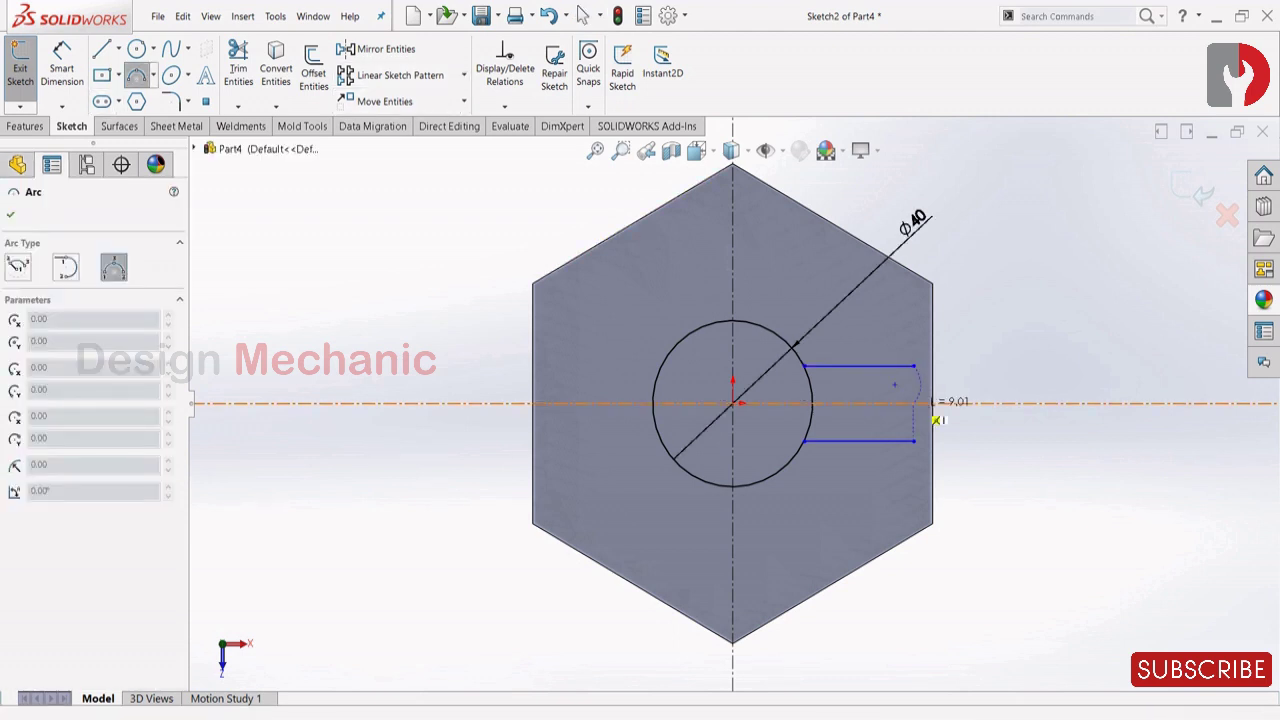
{"action": "left_click", "coordinate": [914, 441]}
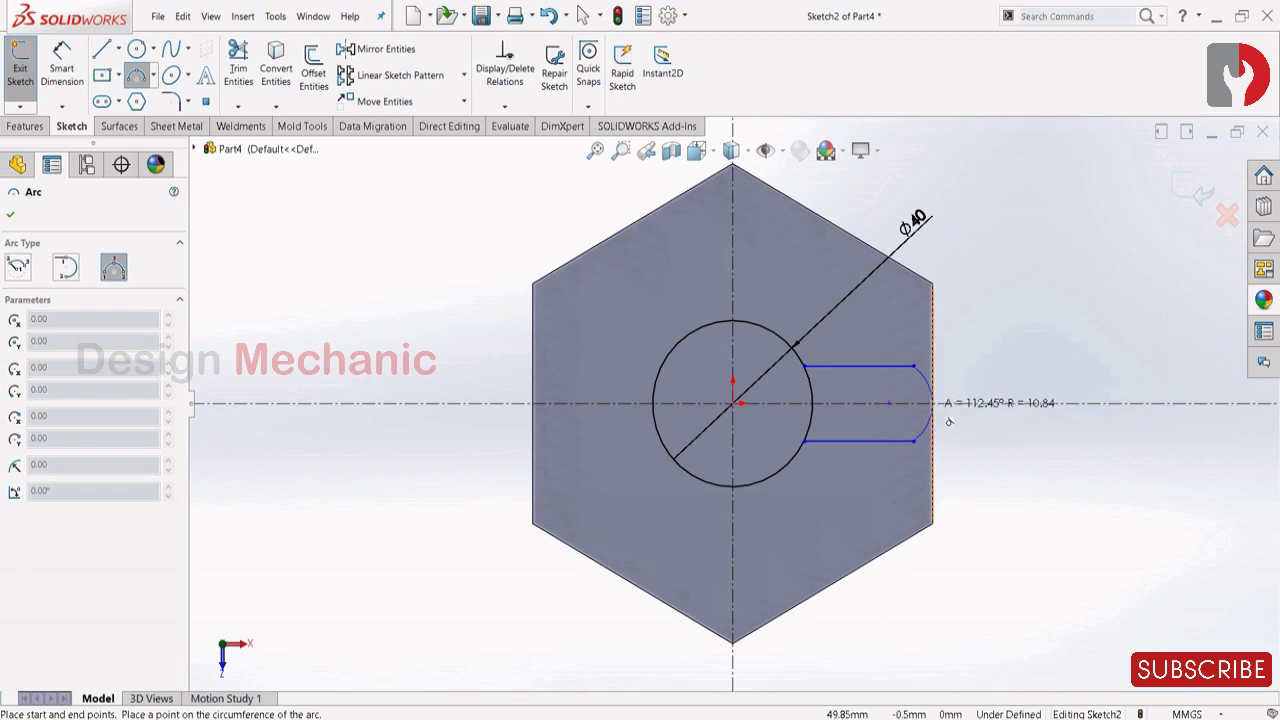
{"action": "left_click", "coordinate": [950, 404]}
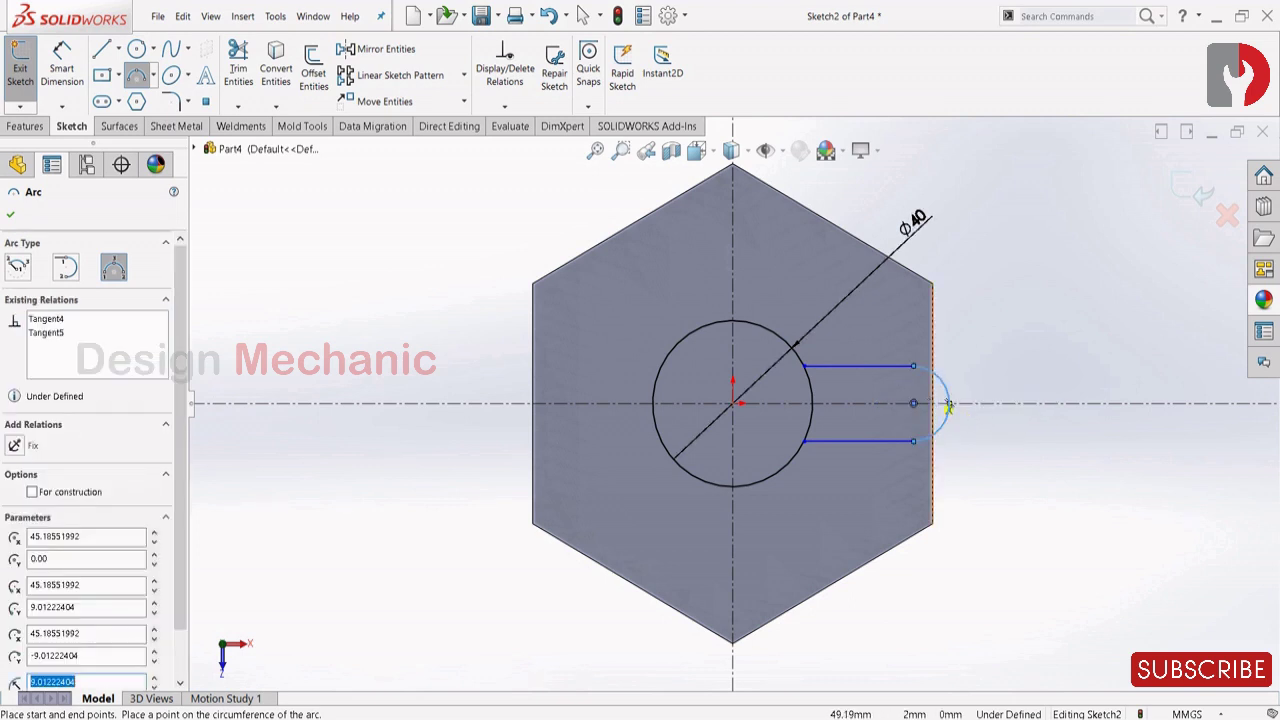
{"action": "key", "text": "Escape"}
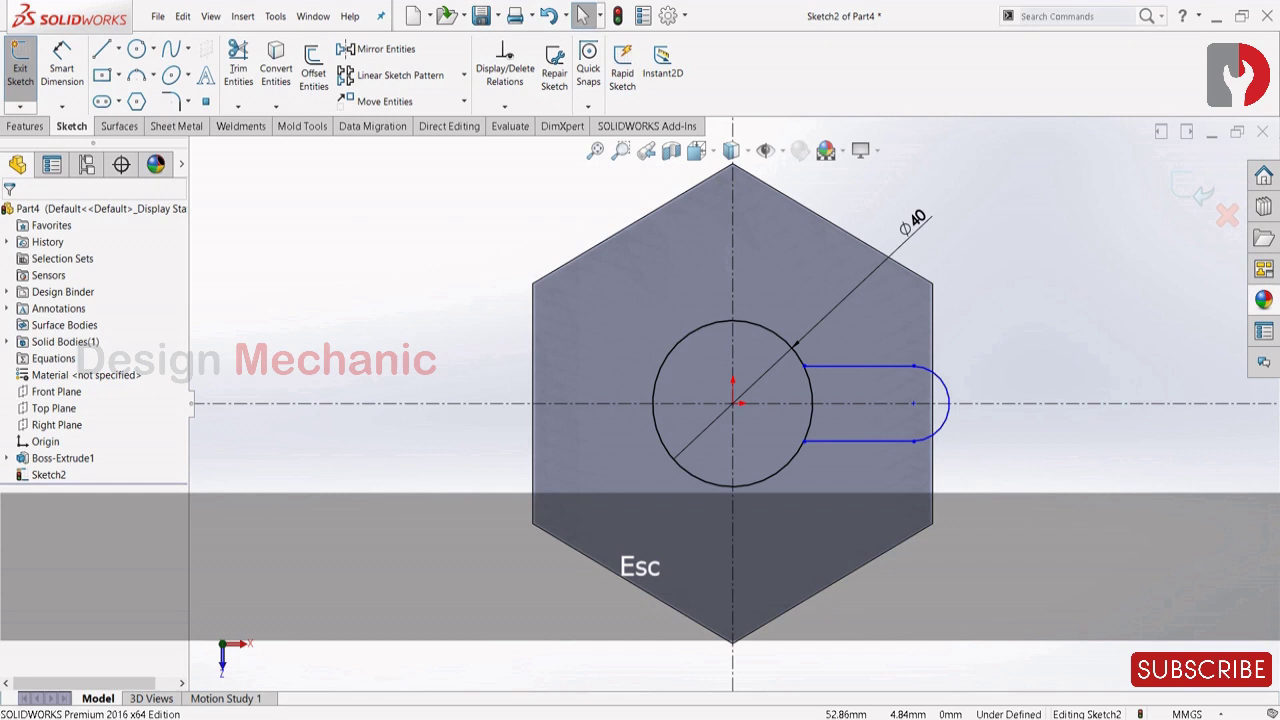
Add a tangent relation between the arm's end arc and the hexagon's right vertical edge
{"action": "left_click", "coordinate": [944, 384]}
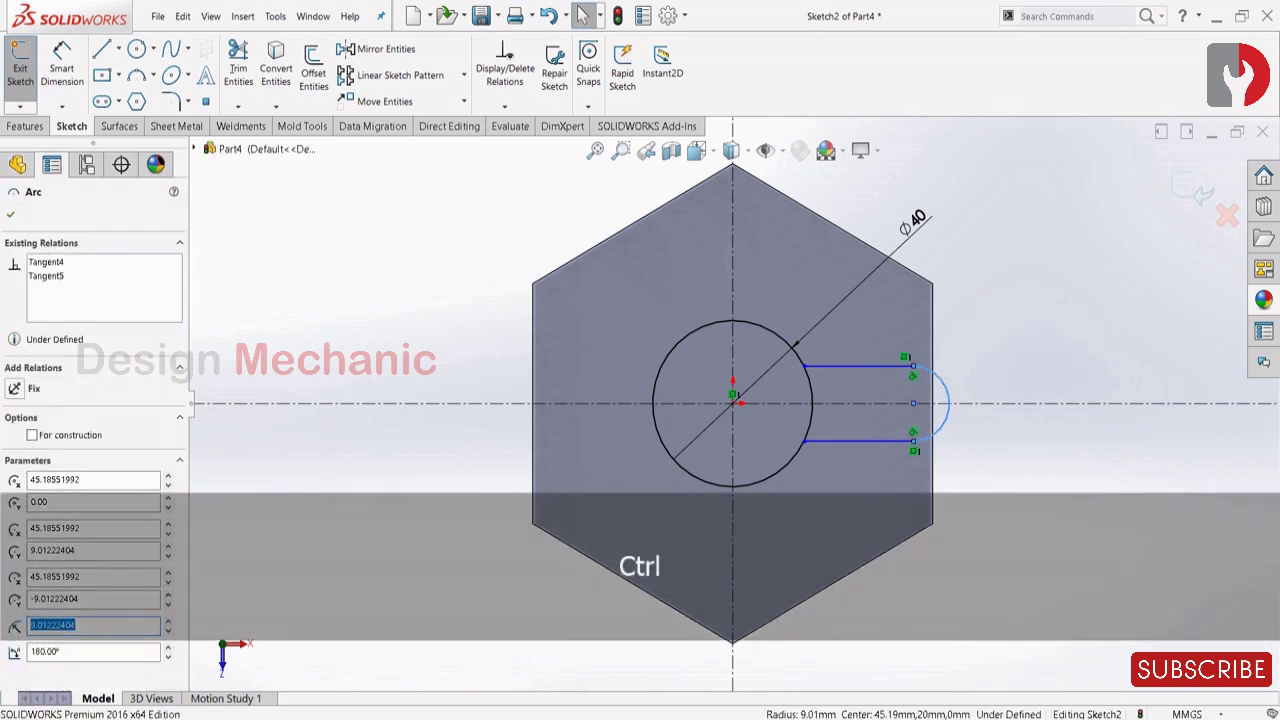
{"action": "left_click", "coordinate": [932, 470], "text": "ctrl"}
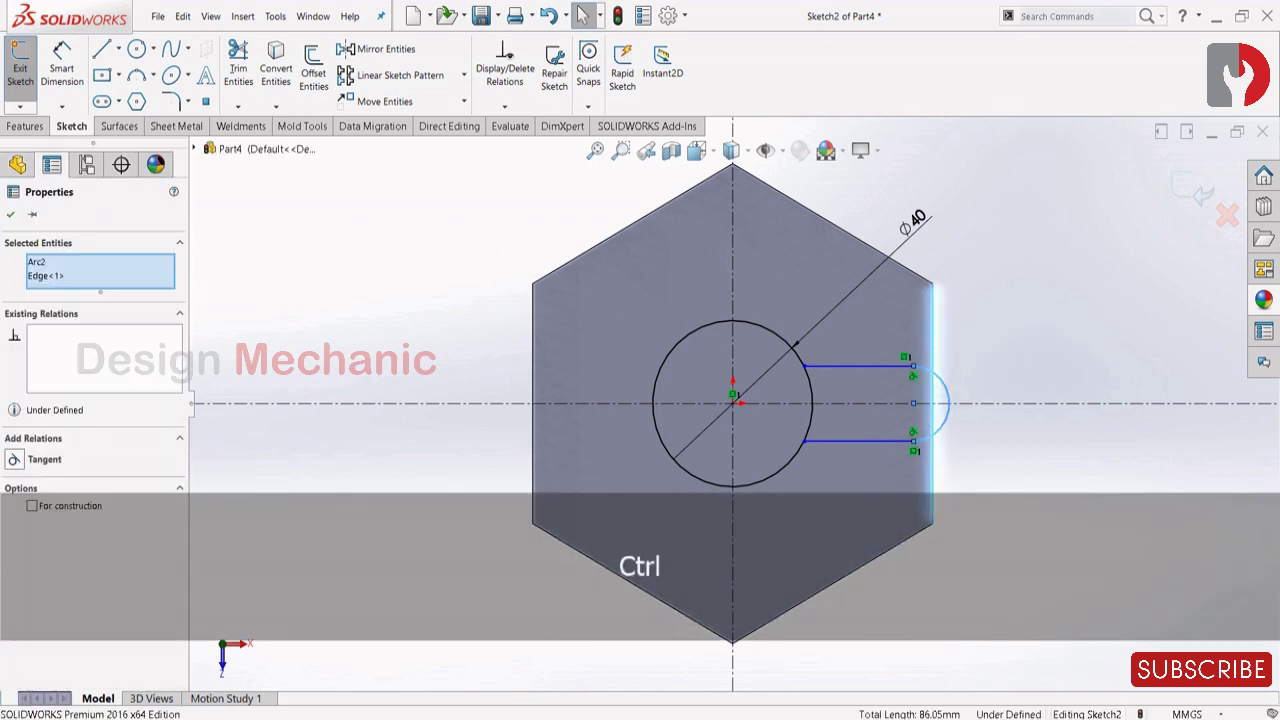
{"action": "left_click", "coordinate": [14, 460]}
{"action": "left_click", "coordinate": [11, 214]}
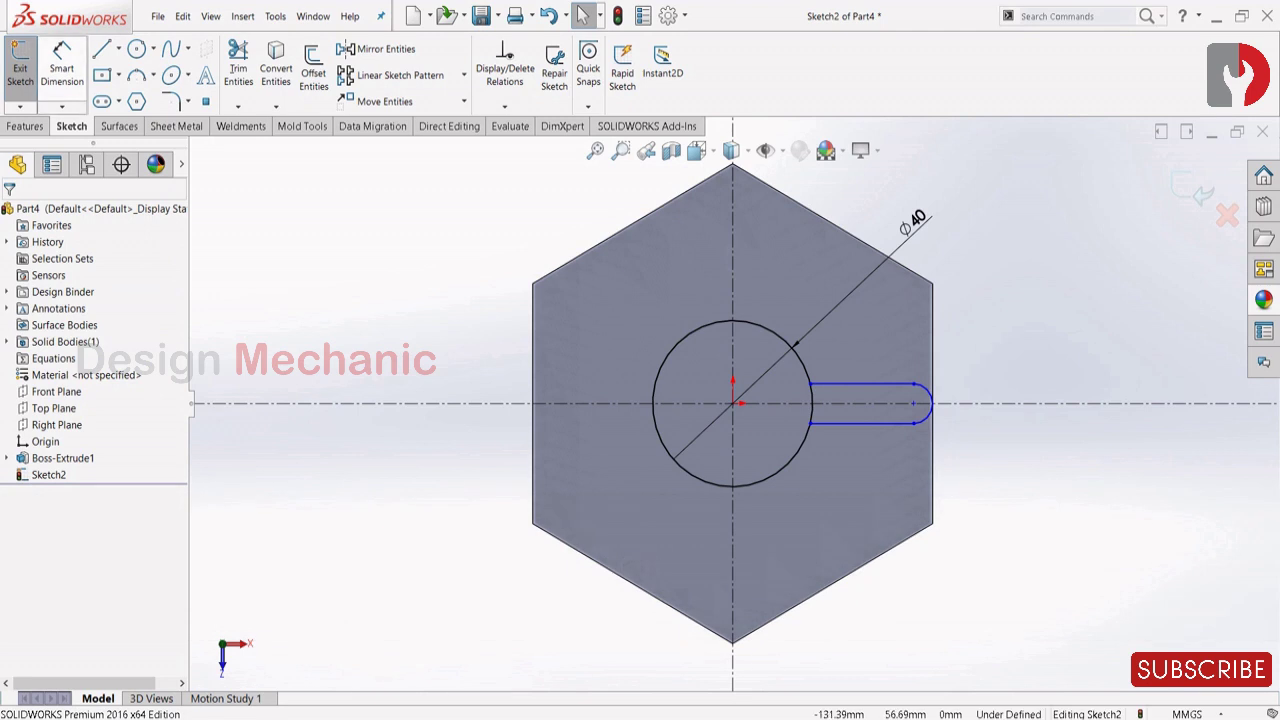
Dimension the distance between the arm's two parallel lines as 24 mm
{"action": "left_click", "coordinate": [62, 66]}
{"action": "left_click", "coordinate": [898, 384]}
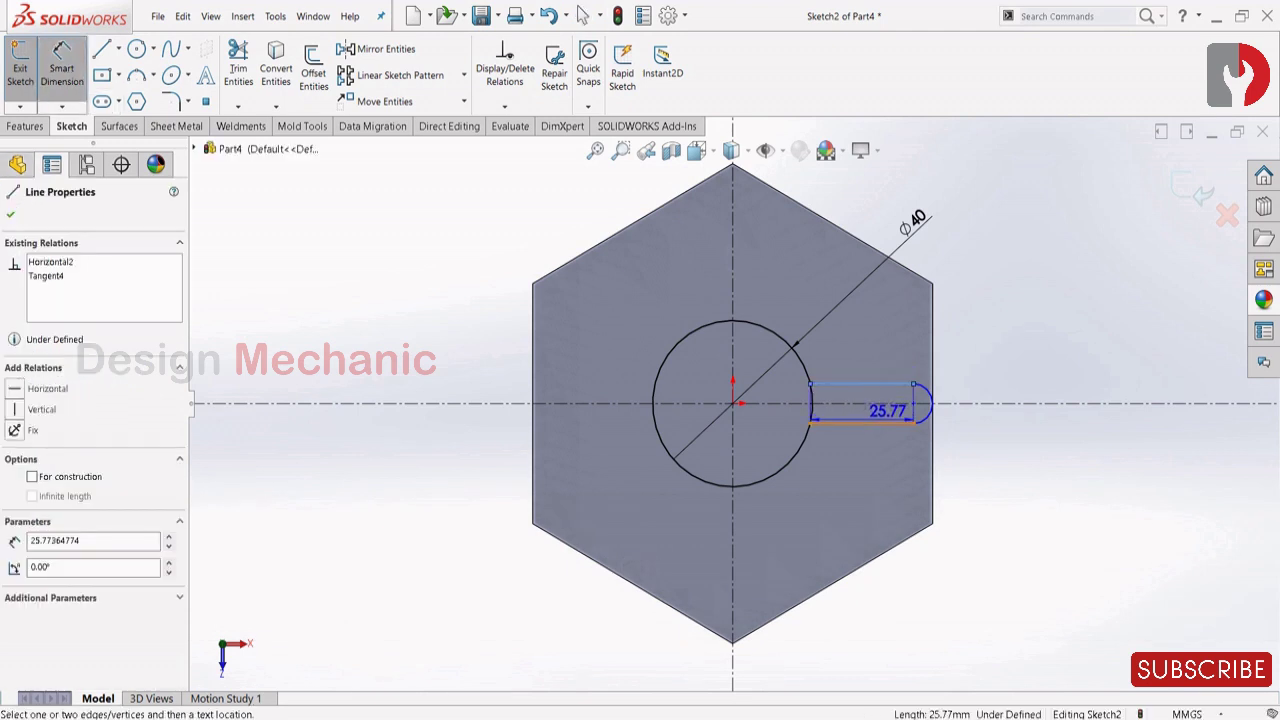
{"action": "left_click", "coordinate": [860, 422]}
{"action": "left_click", "coordinate": [1032, 400]}
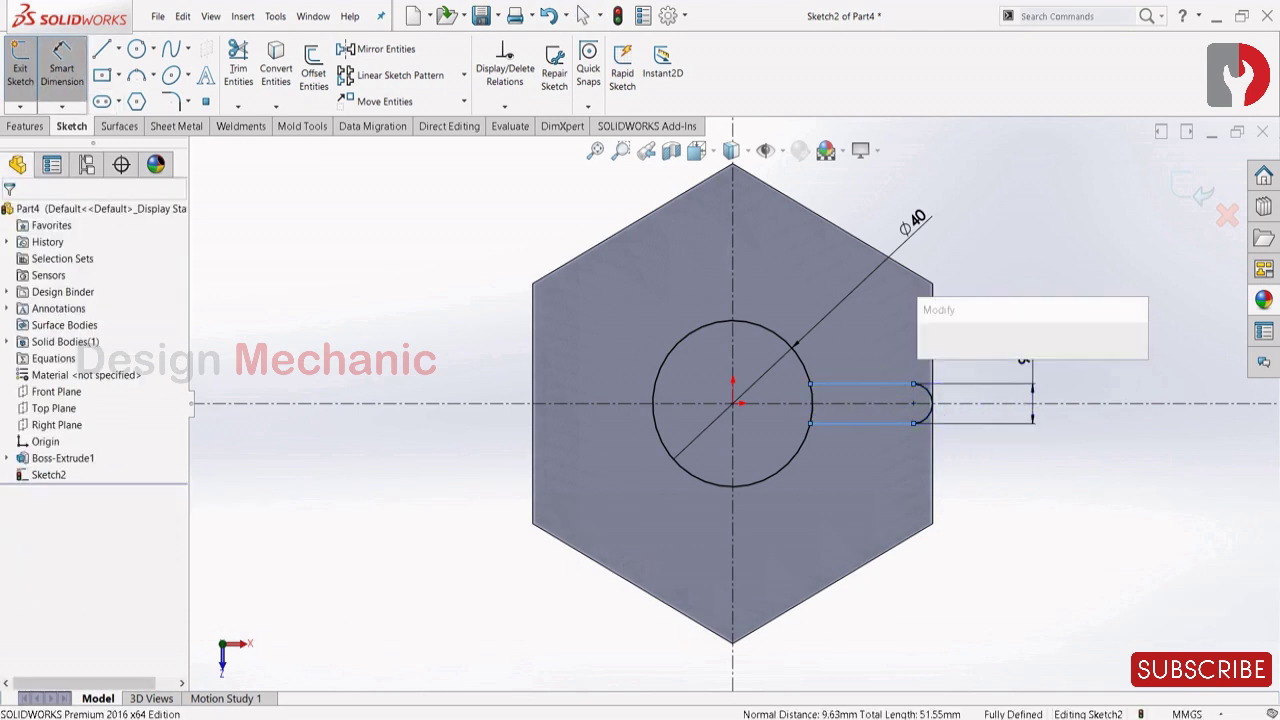
{"action": "type", "text": "24"}
{"action": "key", "text": "Return"}
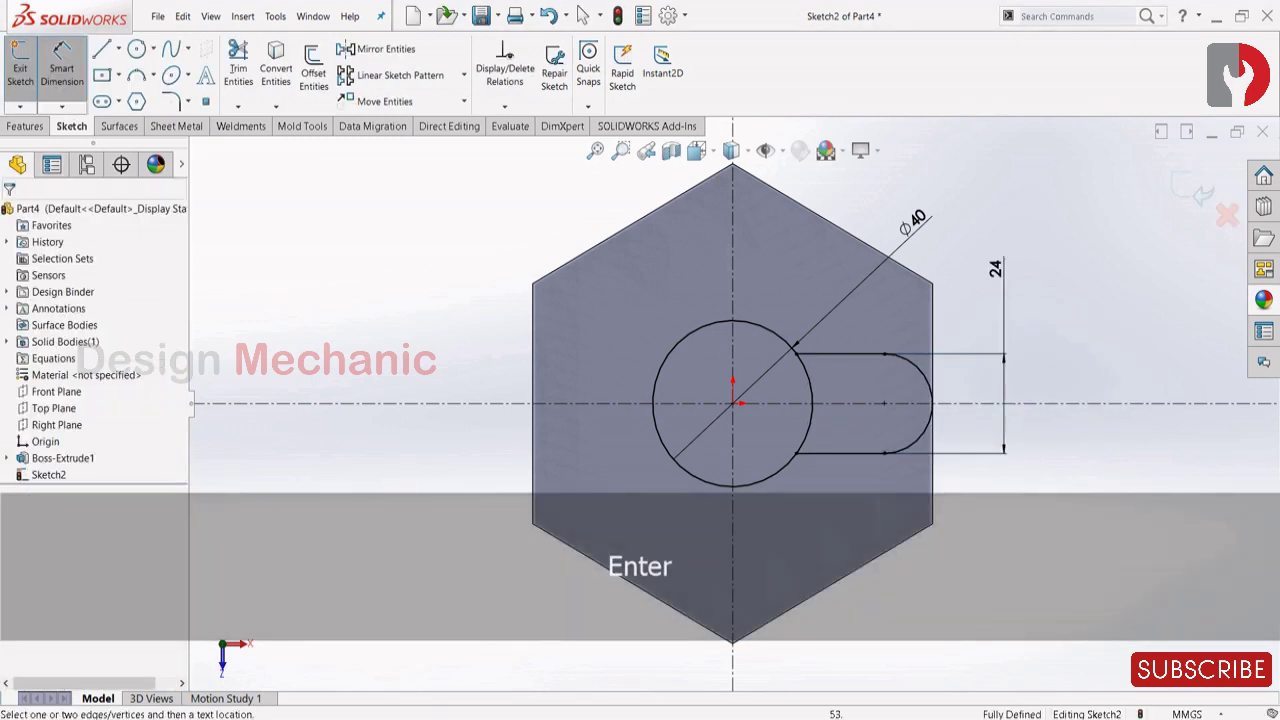
Create a circular sketch pattern of the arm's two lines and end arc about the origin, with 3 equally spaced instances over 360 degrees
{"action": "scroll", "coordinate": [878, 370], "scroll_direction": "up", "scroll_amount": 2}
{"action": "scroll", "coordinate": [866, 345], "scroll_direction": "down", "scroll_amount": 2}
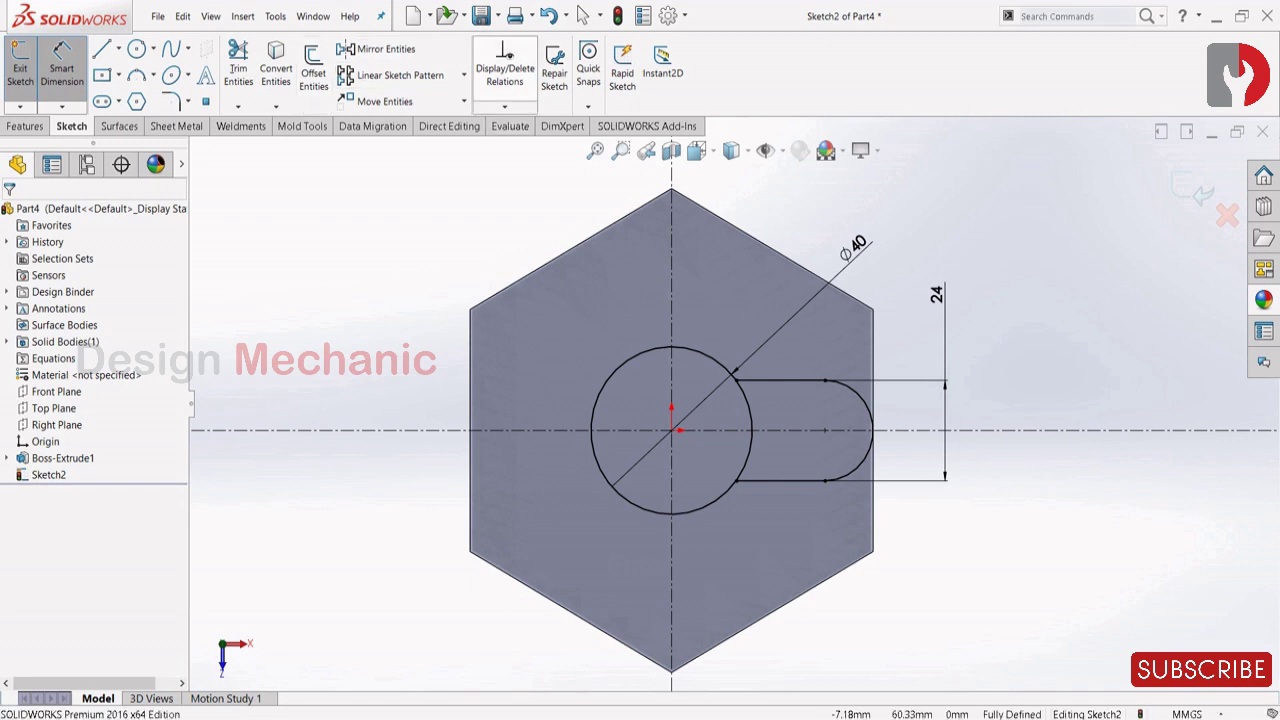
{"action": "left_click", "coordinate": [464, 75]}
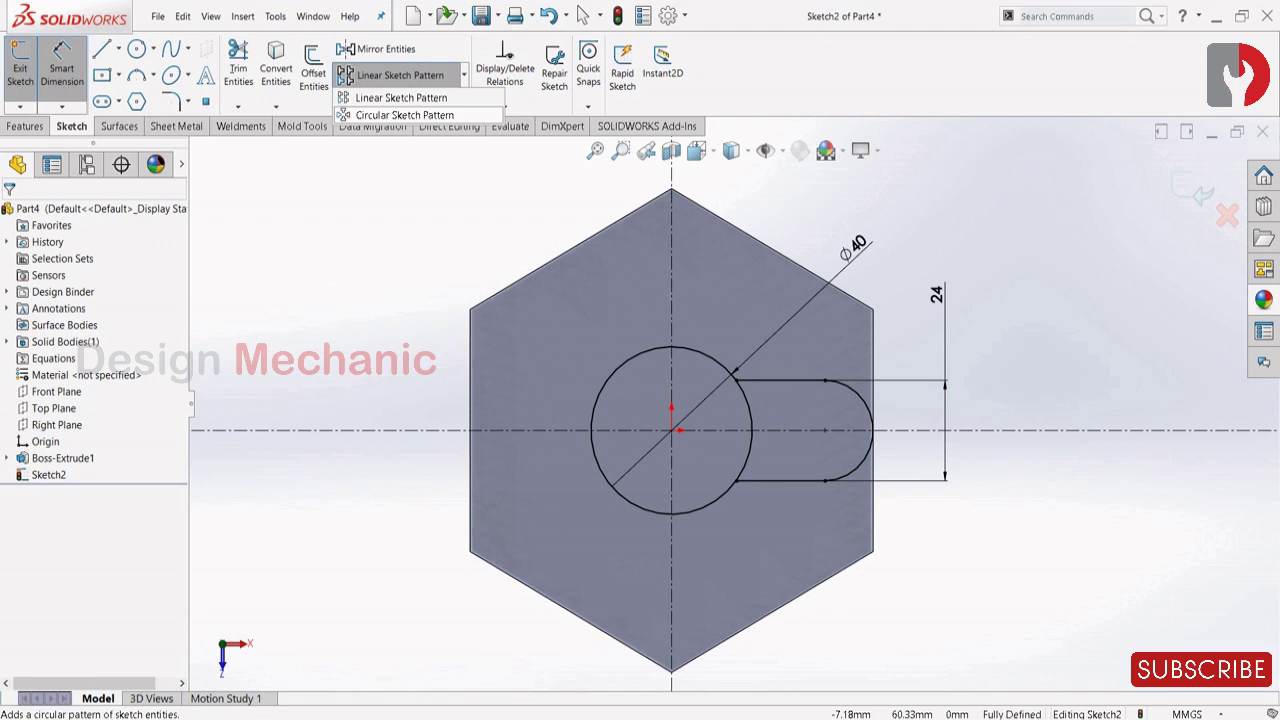
{"action": "left_click", "coordinate": [404, 115]}
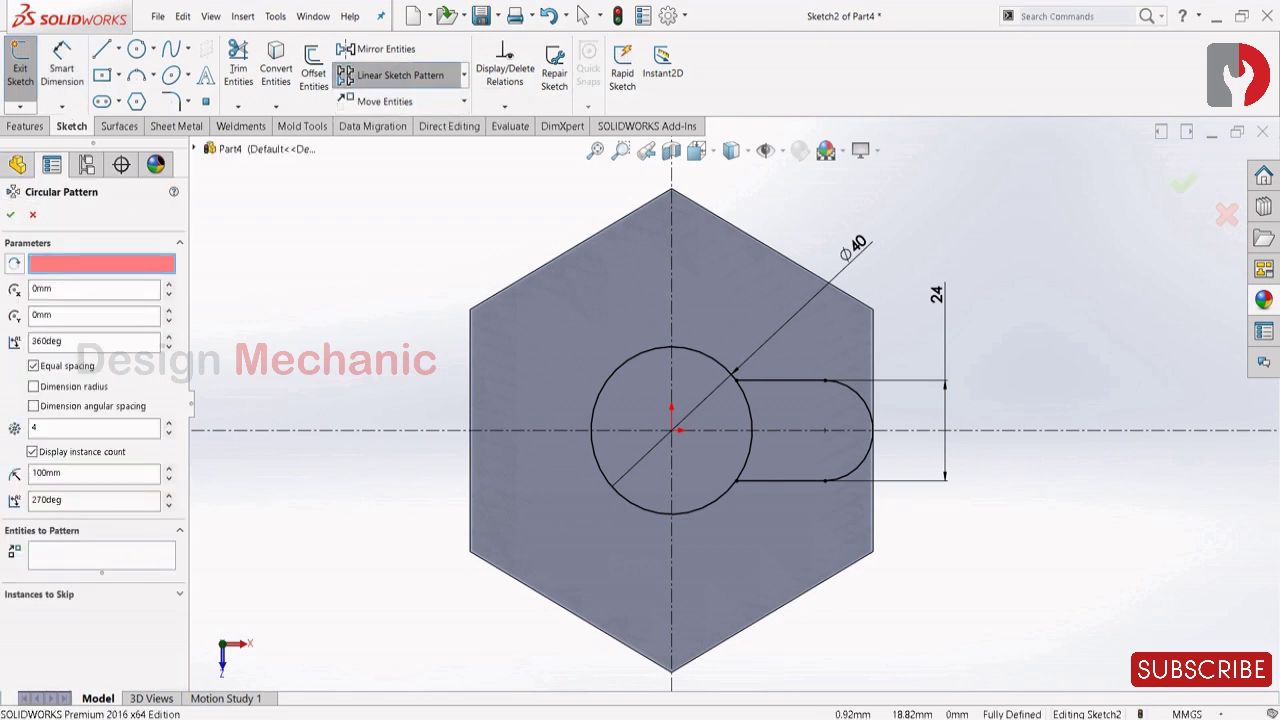
{"action": "left_click", "coordinate": [683, 347]}
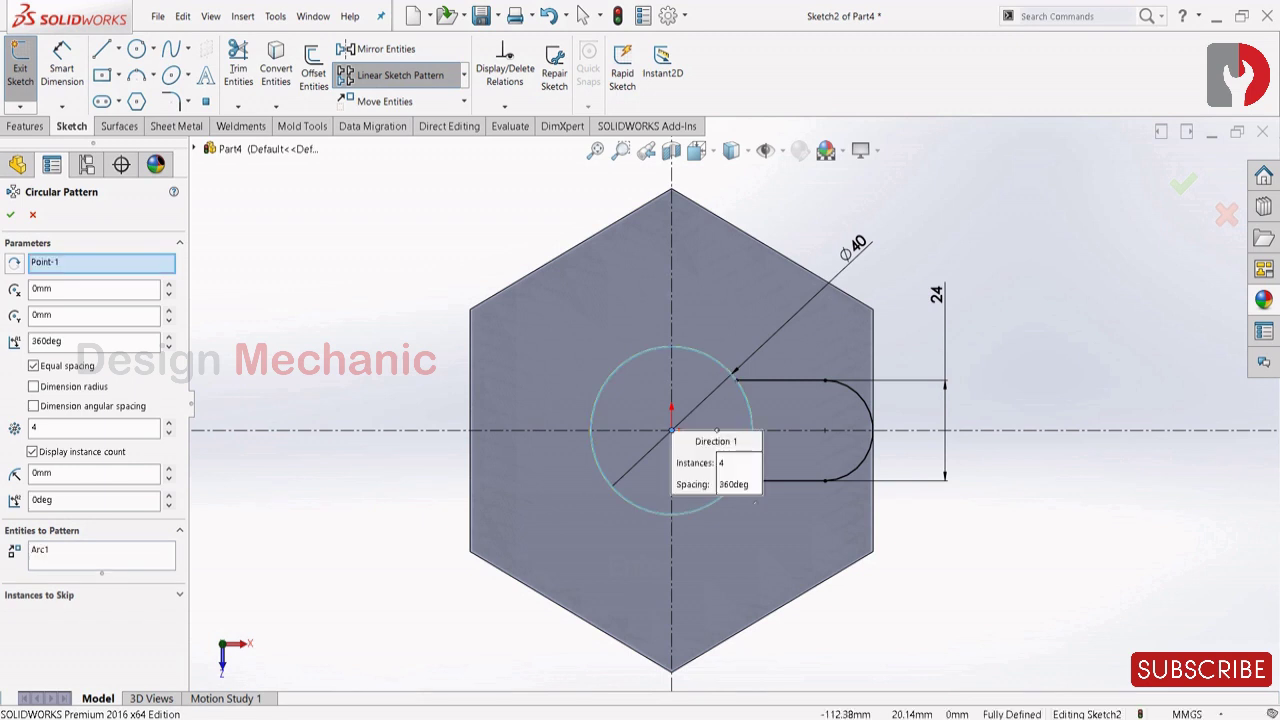
{"action": "left_click", "coordinate": [88, 550]}
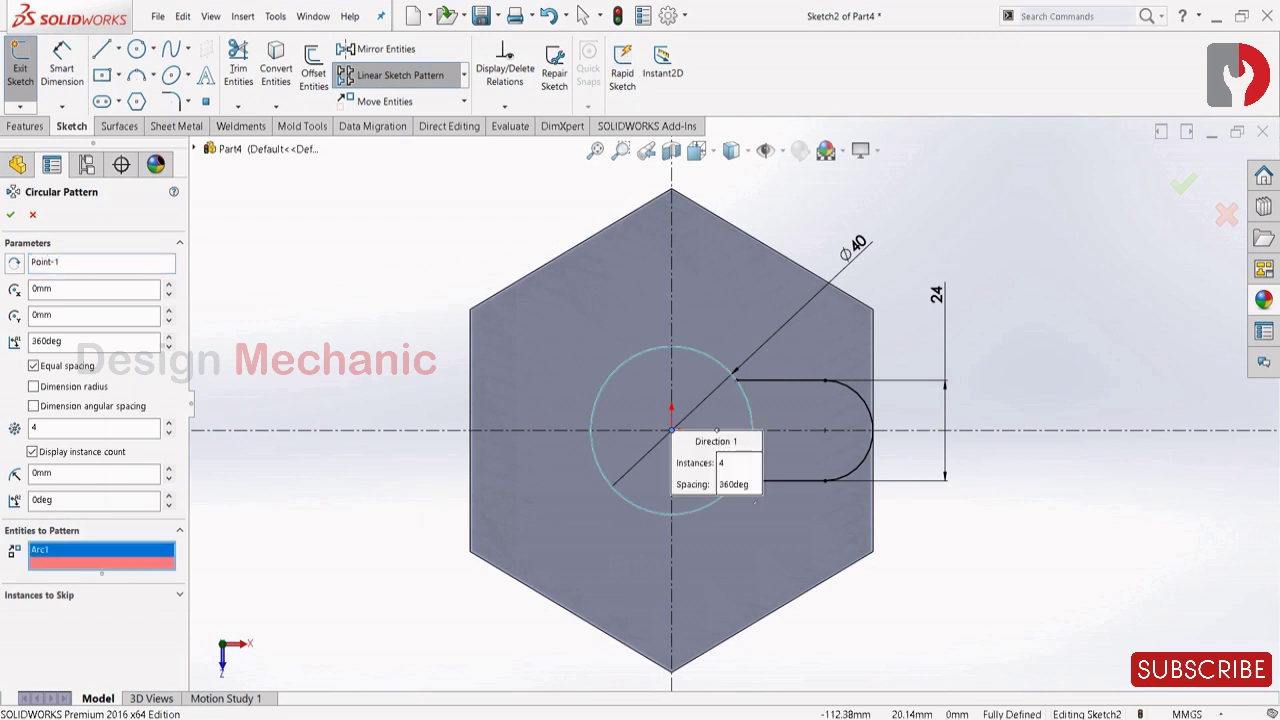
{"action": "key", "text": "Delete"}
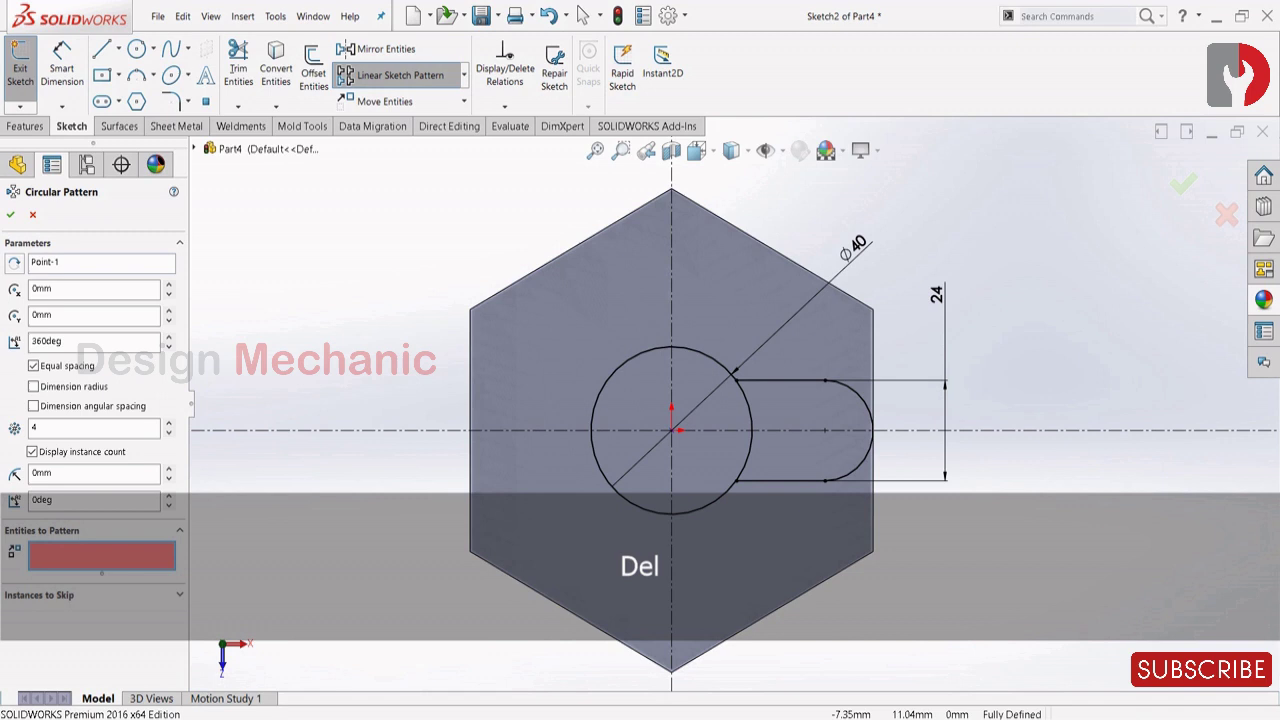
{"action": "left_click", "coordinate": [780, 380]}
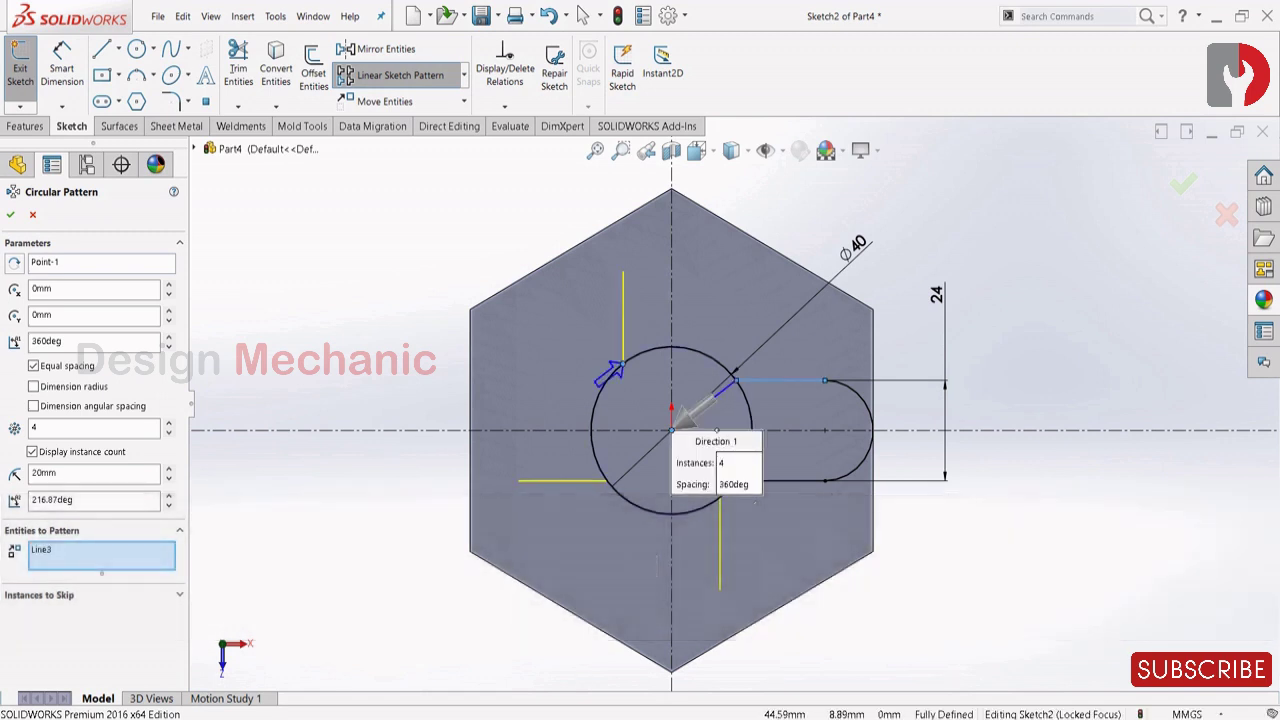
{"action": "left_click", "coordinate": [852, 392]}
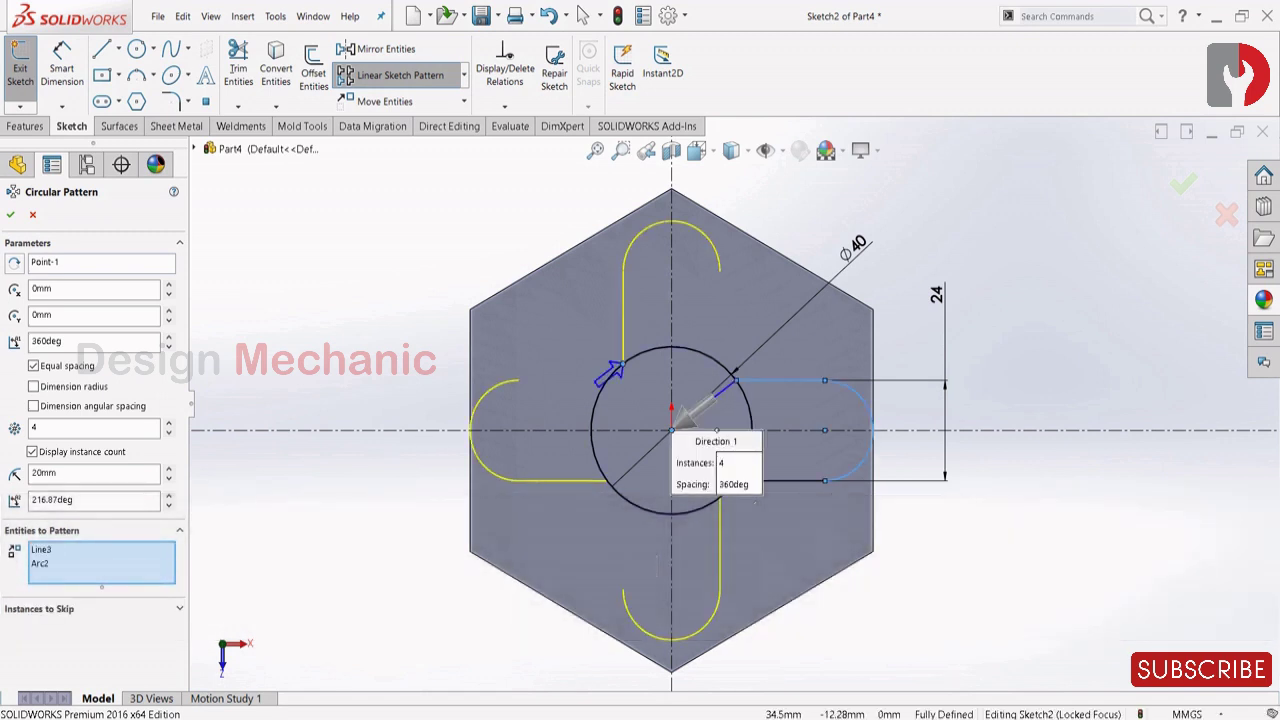
{"action": "left_click", "coordinate": [808, 481]}
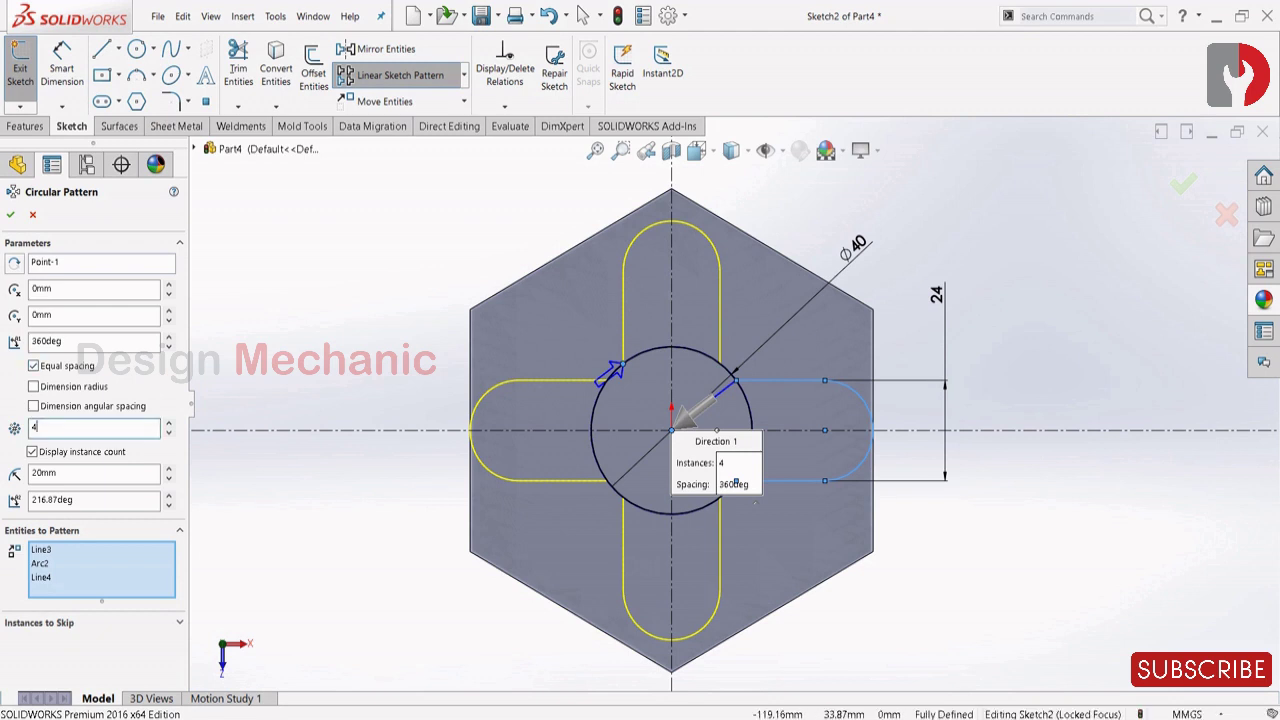
{"action": "type", "text": "3"}
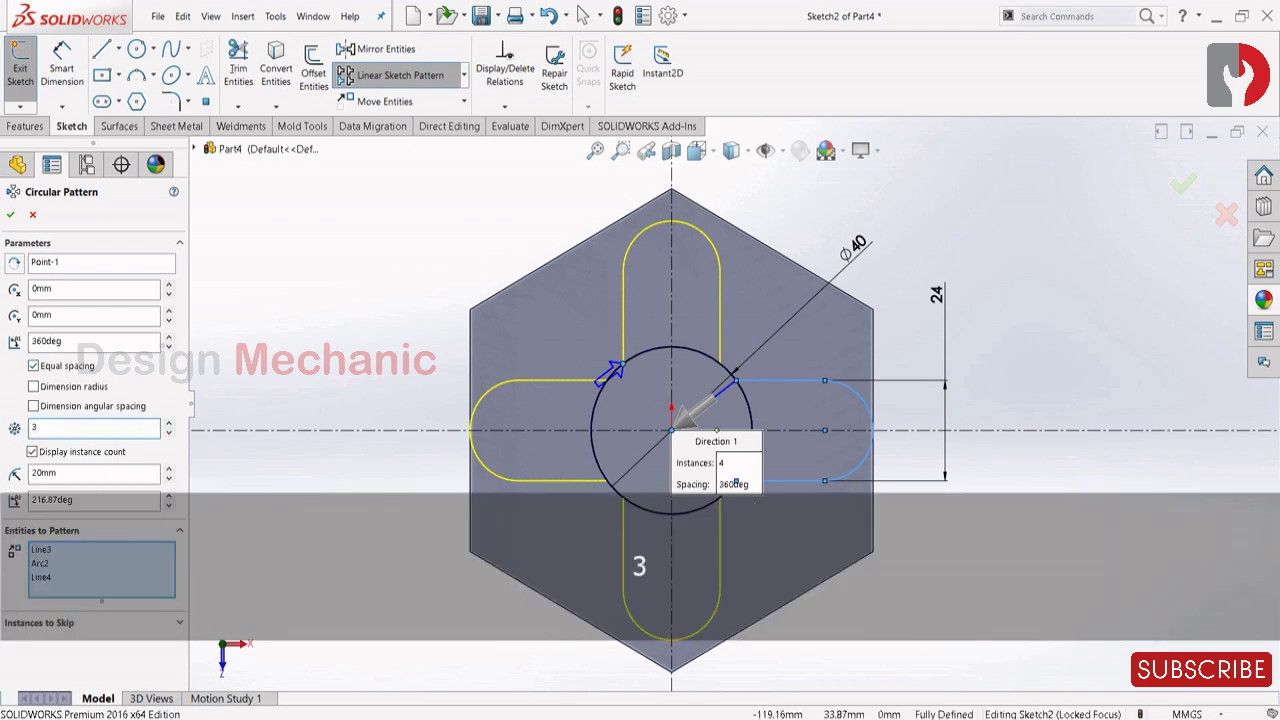
{"action": "key", "text": "Return"}
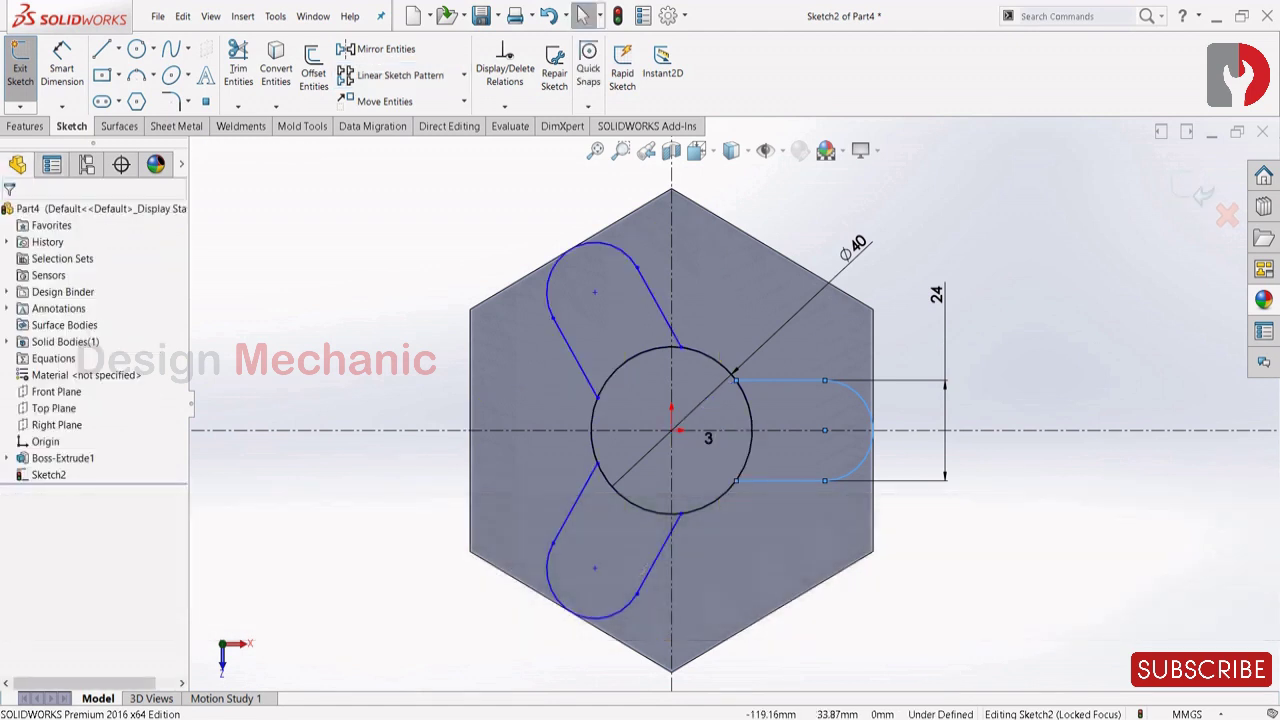
{"action": "left_click", "coordinate": [238, 68]}
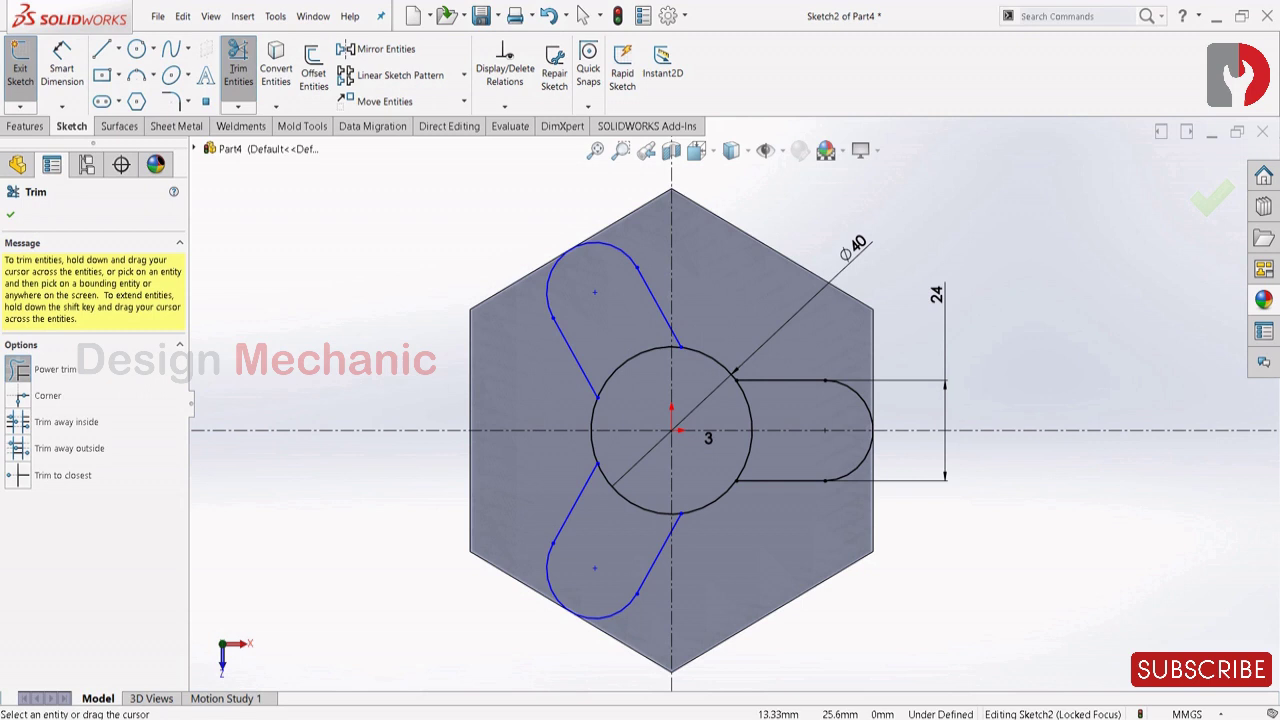
{"action": "left_click_drag", "start_coordinate": [714, 323], "coordinate": [705, 354]}
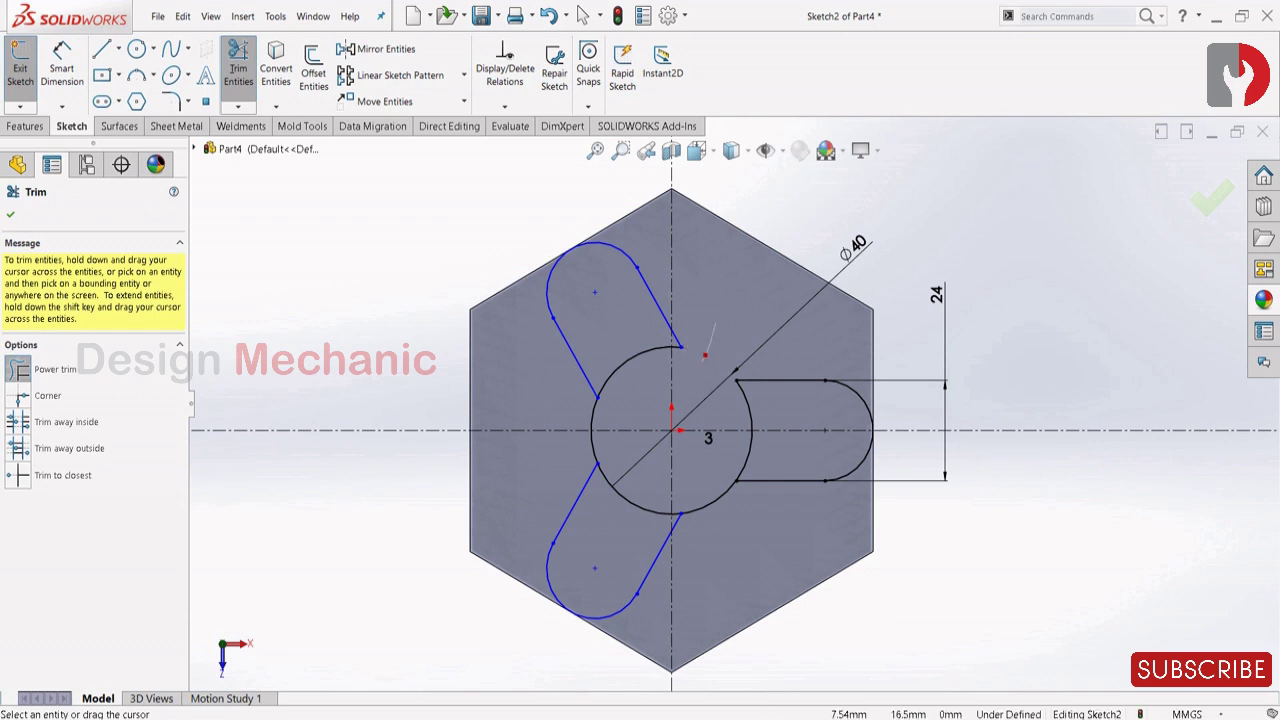
{"action": "key", "text": "ctrl+z"}
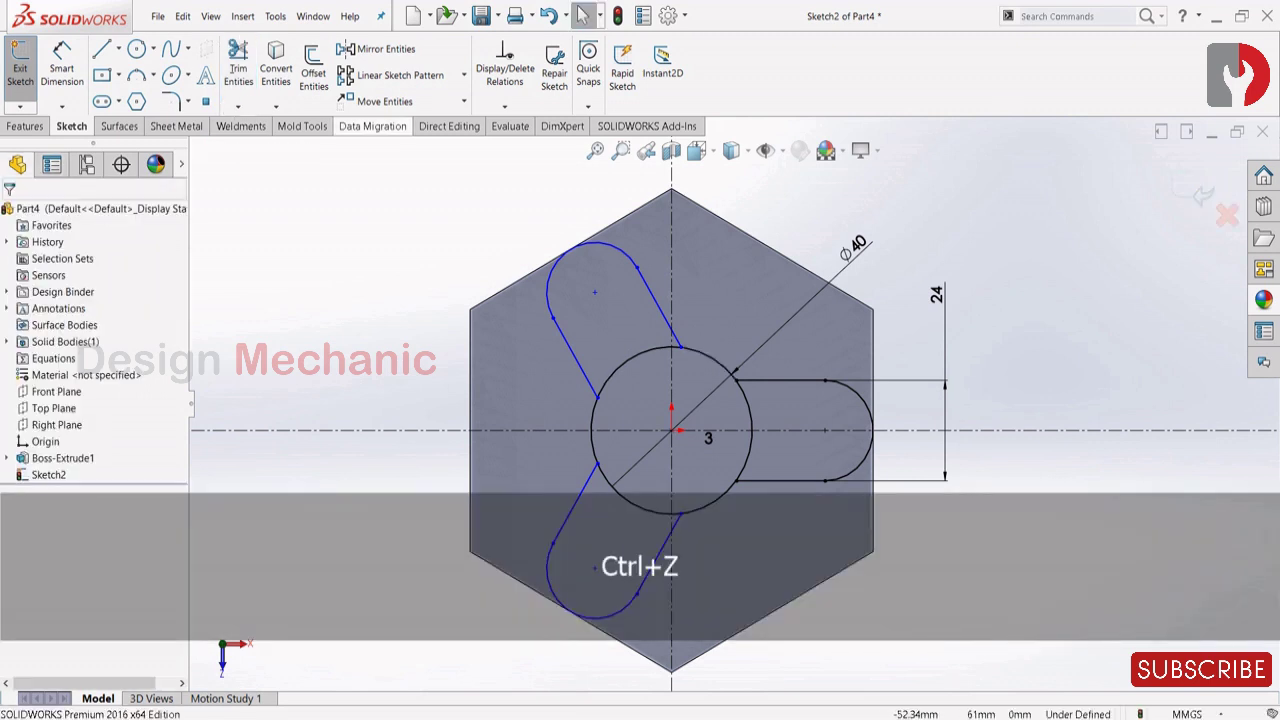
Trim away the portions of the hub circle that lie inside the three arms
{"action": "left_click_drag", "start_coordinate": [627, 344], "coordinate": [619, 377]}
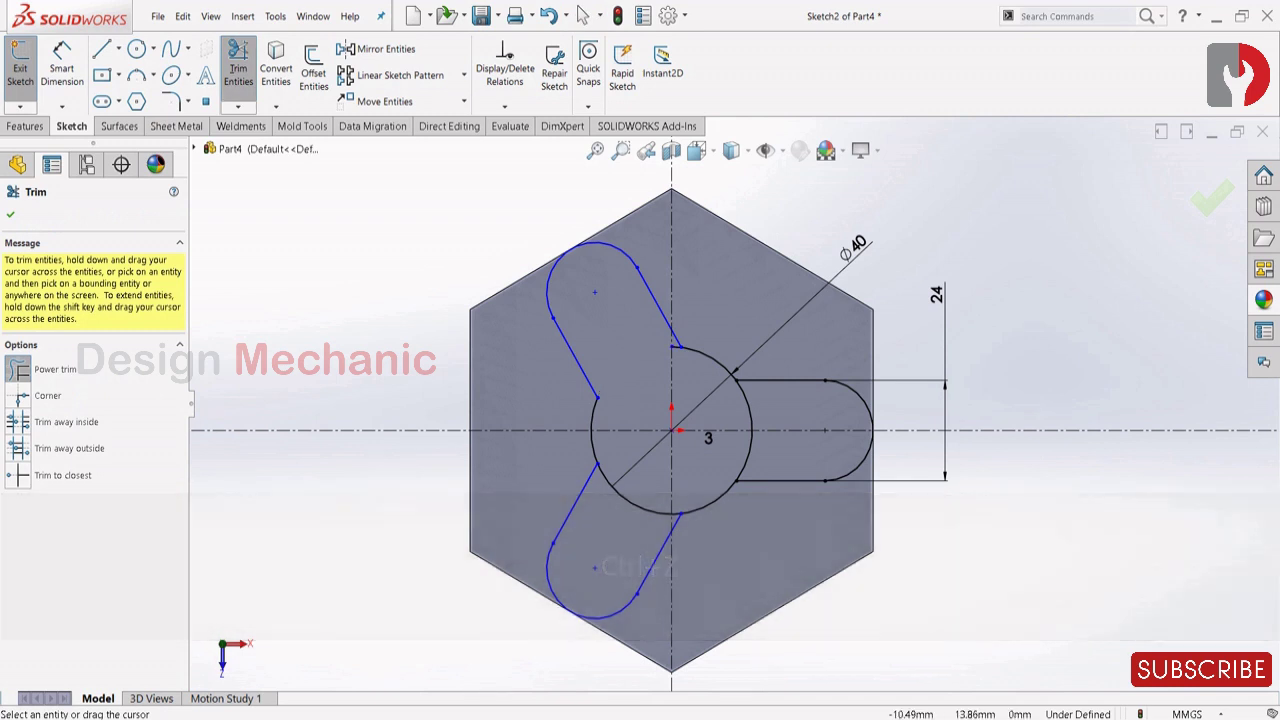
{"action": "key", "text": "ctrl+z"}
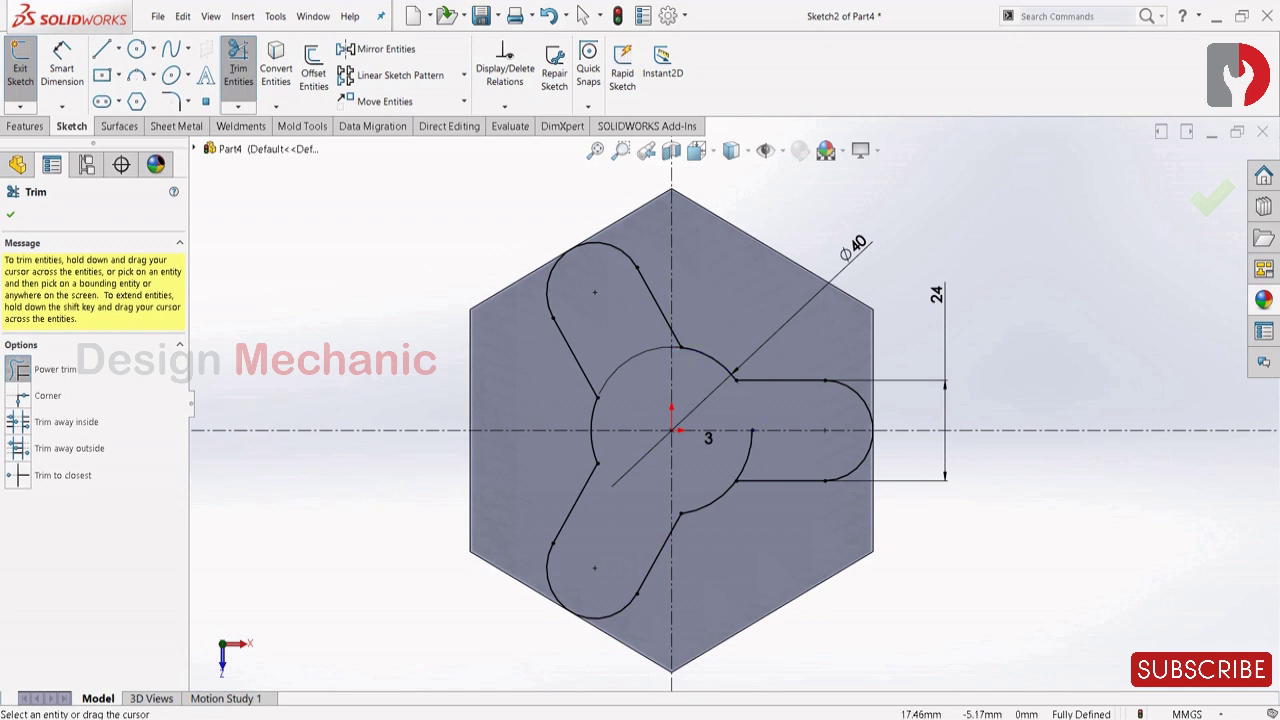
{"action": "scroll", "coordinate": [733, 415], "scroll_direction": "up", "scroll_amount": 2}
{"action": "scroll", "coordinate": [729, 458], "scroll_direction": "down", "scroll_amount": 2}
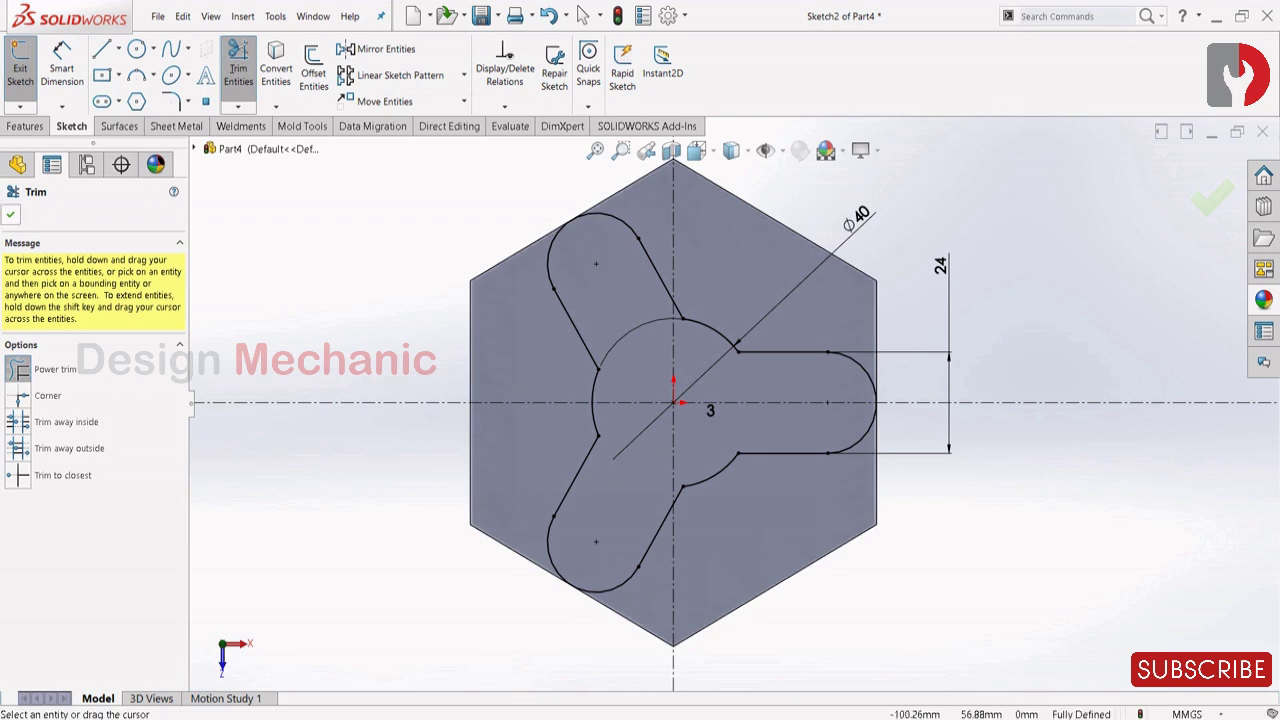
{"action": "left_click", "coordinate": [10, 214]}
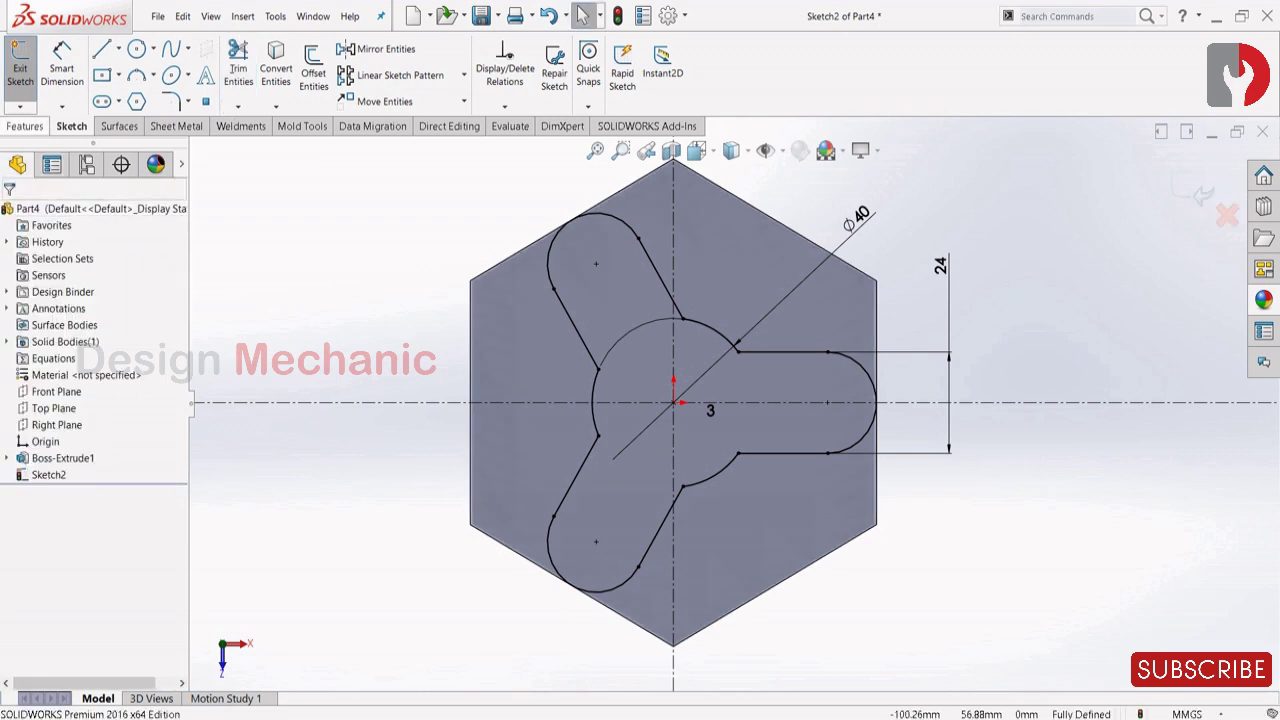
Extrude the three-armed hub profile 30 mm upward from the hexagonal base, merged with the body
{"action": "left_click", "coordinate": [25, 126]}
{"action": "left_click", "coordinate": [27, 75]}
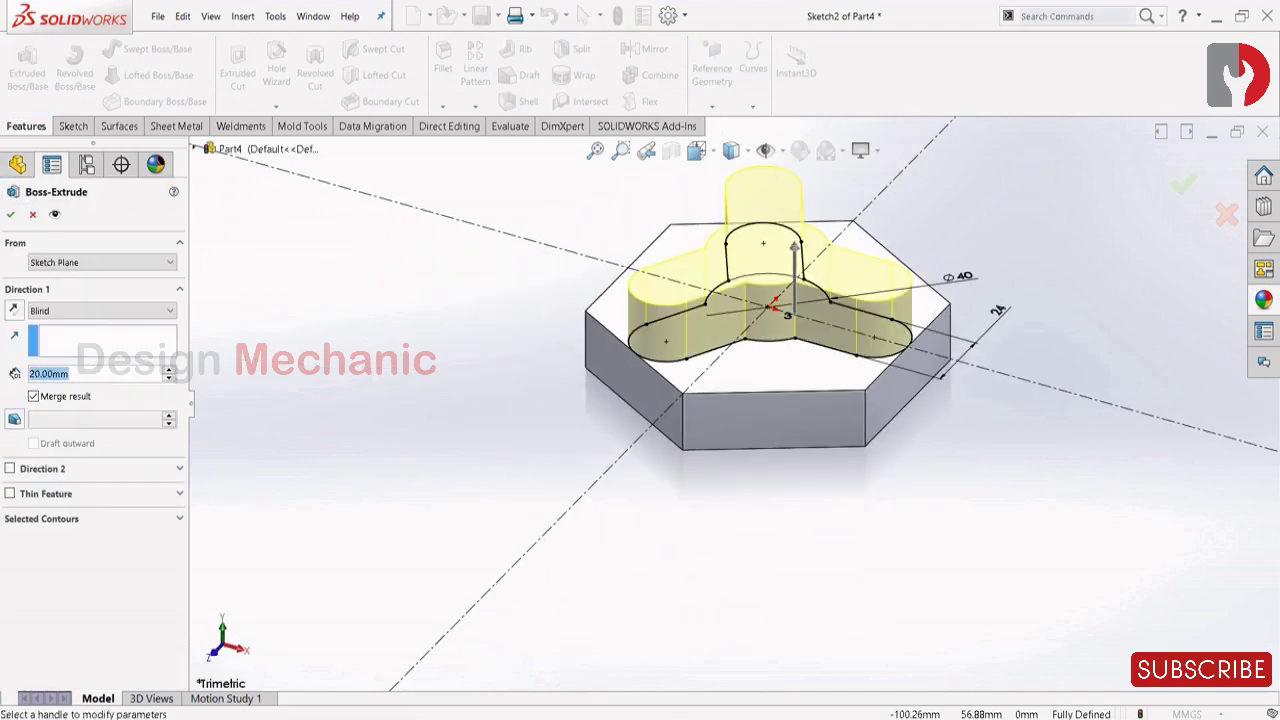
{"action": "type", "text": "30"}
{"action": "key", "text": "Return"}
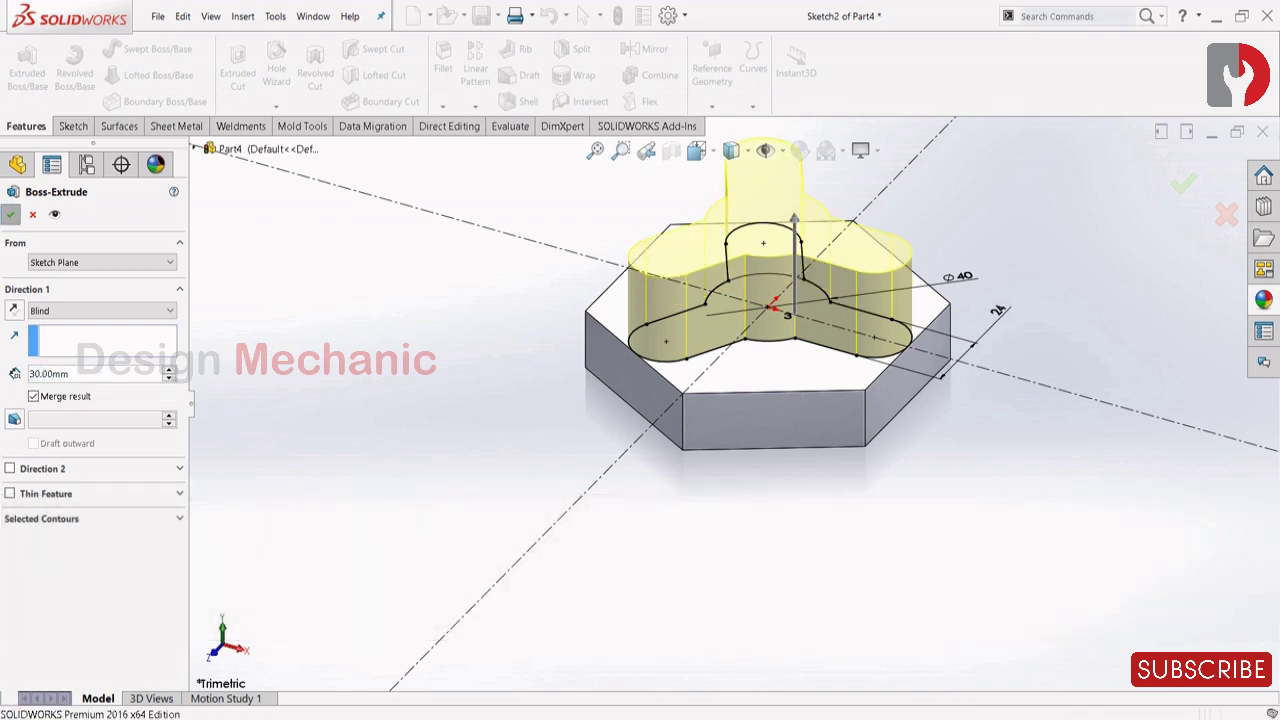
{"action": "left_click", "coordinate": [11, 214]}
{"action": "scroll", "coordinate": [735, 403], "scroll_direction": "up", "scroll_amount": 3}
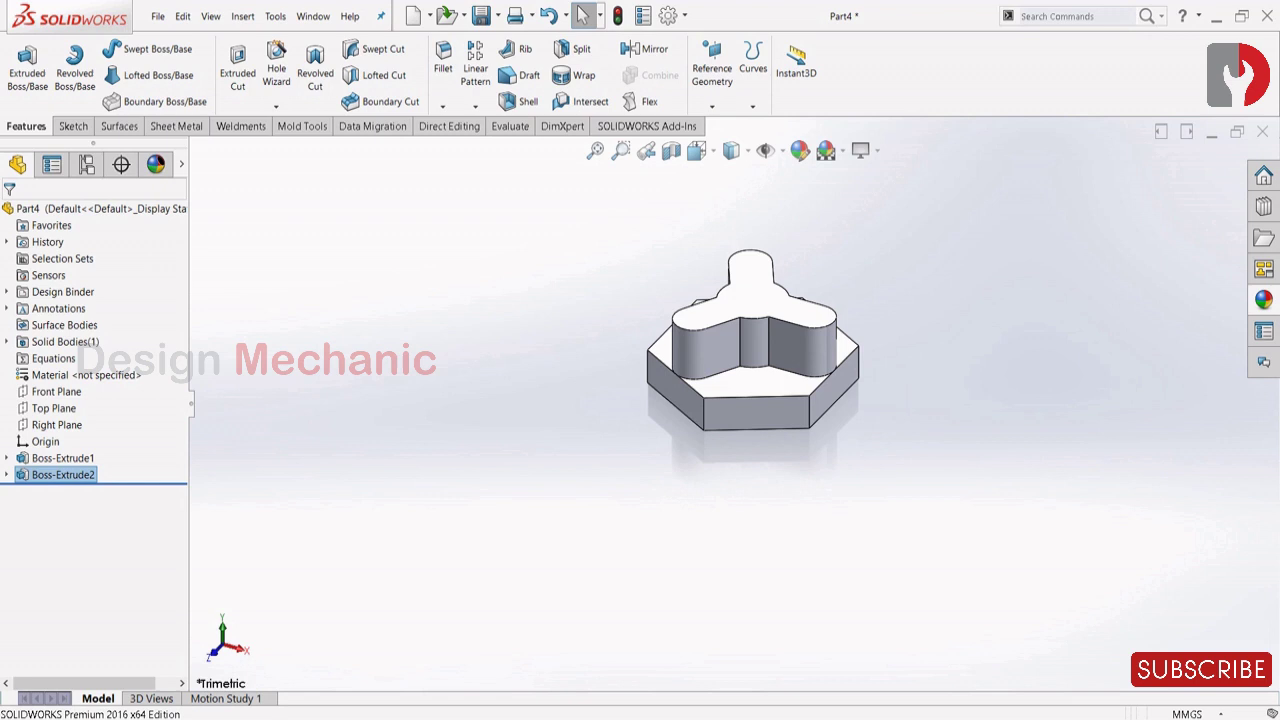
Start a new sketch on the Front Plane
{"action": "key", "text": "Escape"}
{"action": "middle_click_drag", "start_coordinate": [745, 395], "coordinate": [795, 382]}
{"action": "left_click", "coordinate": [56, 391]}
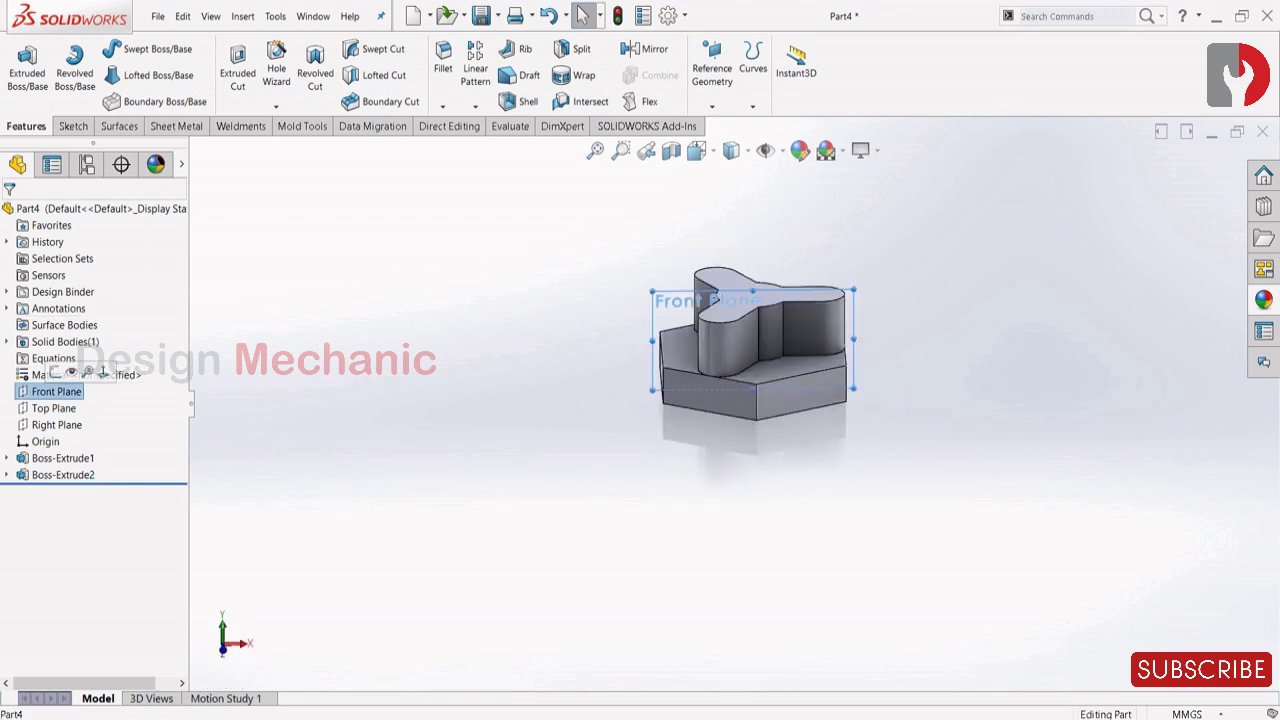
{"action": "left_click", "coordinate": [56, 372]}
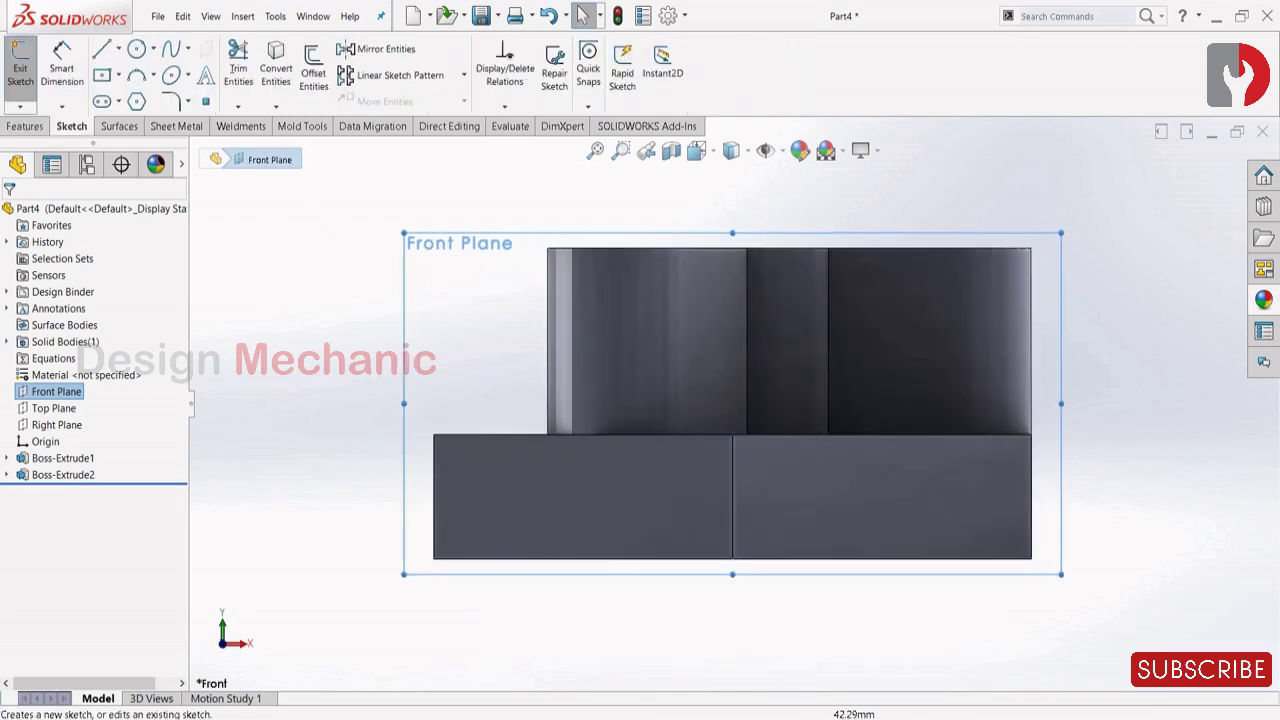
Sketch a closed right triangle about 18.6 mm wide and 11.4 mm high in the upper right corner of the arm's profile
{"action": "left_click", "coordinate": [250, 220]}
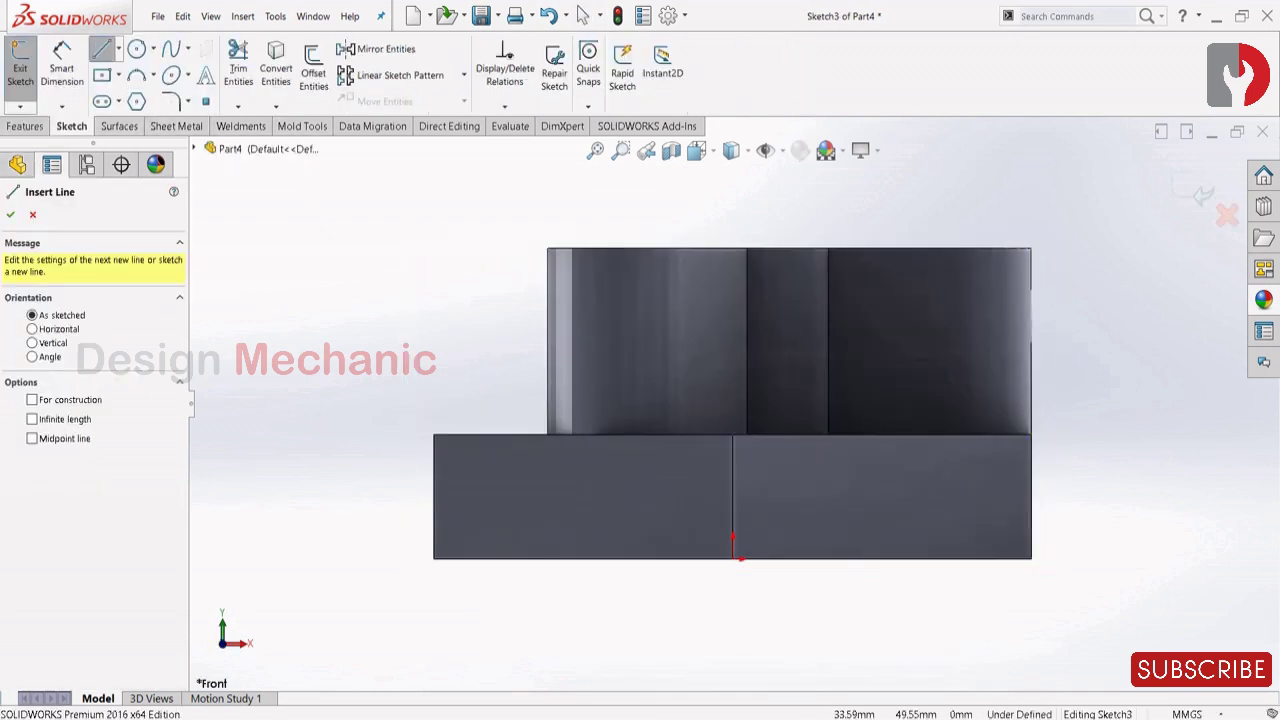
{"action": "left_click", "coordinate": [918, 248]}
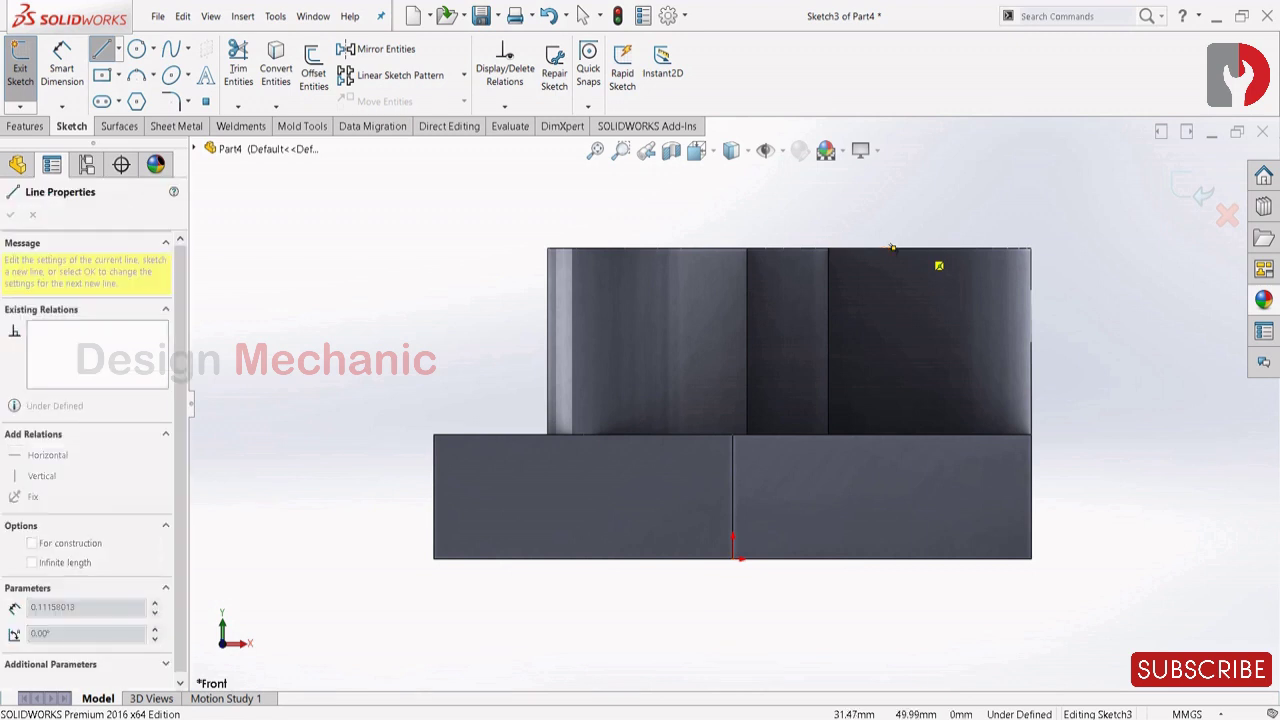
{"action": "left_click", "coordinate": [1031, 318]}
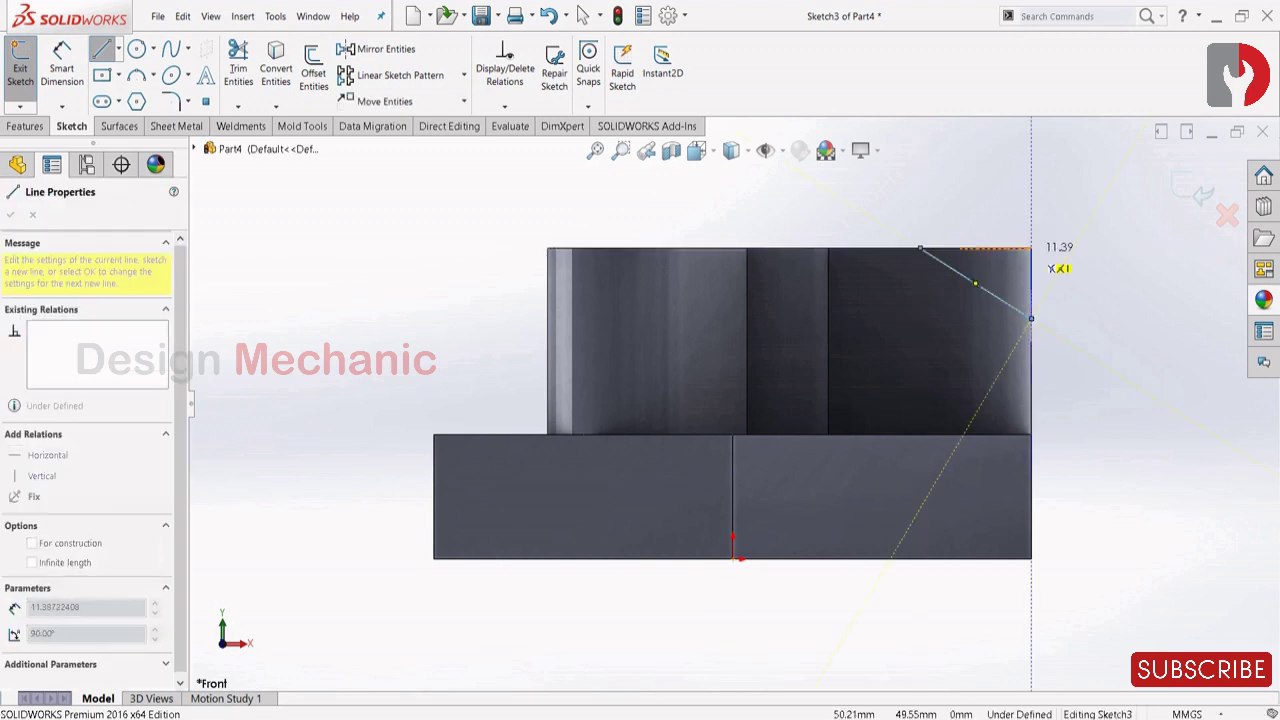
{"action": "left_click", "coordinate": [1031, 248]}
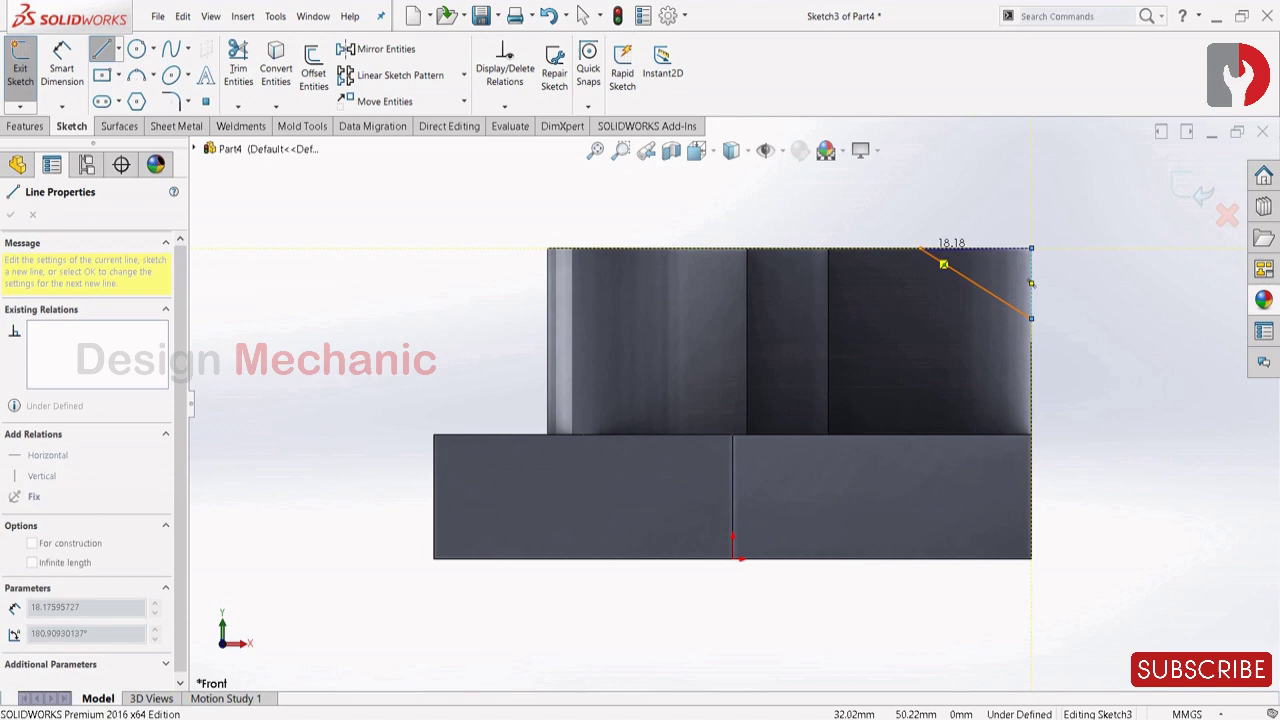
{"action": "left_click", "coordinate": [919, 248]}
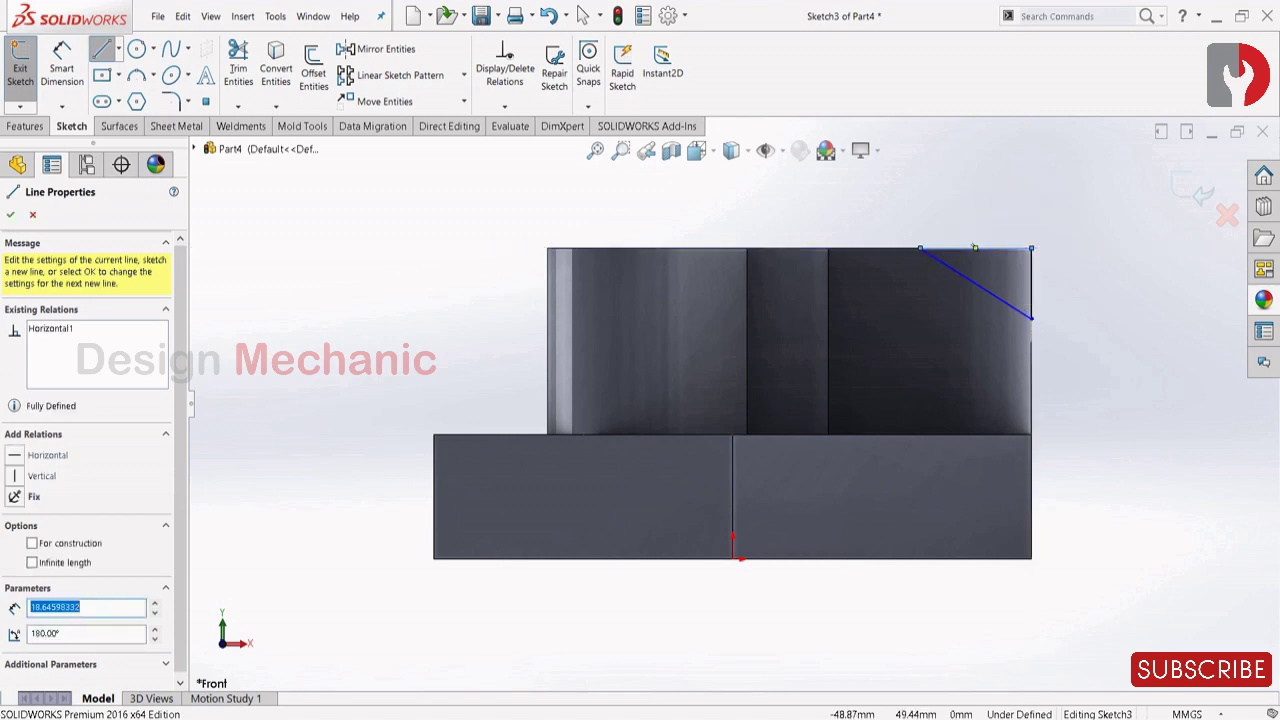
{"action": "key", "text": "Escape"}
{"action": "key", "text": "Escape"}
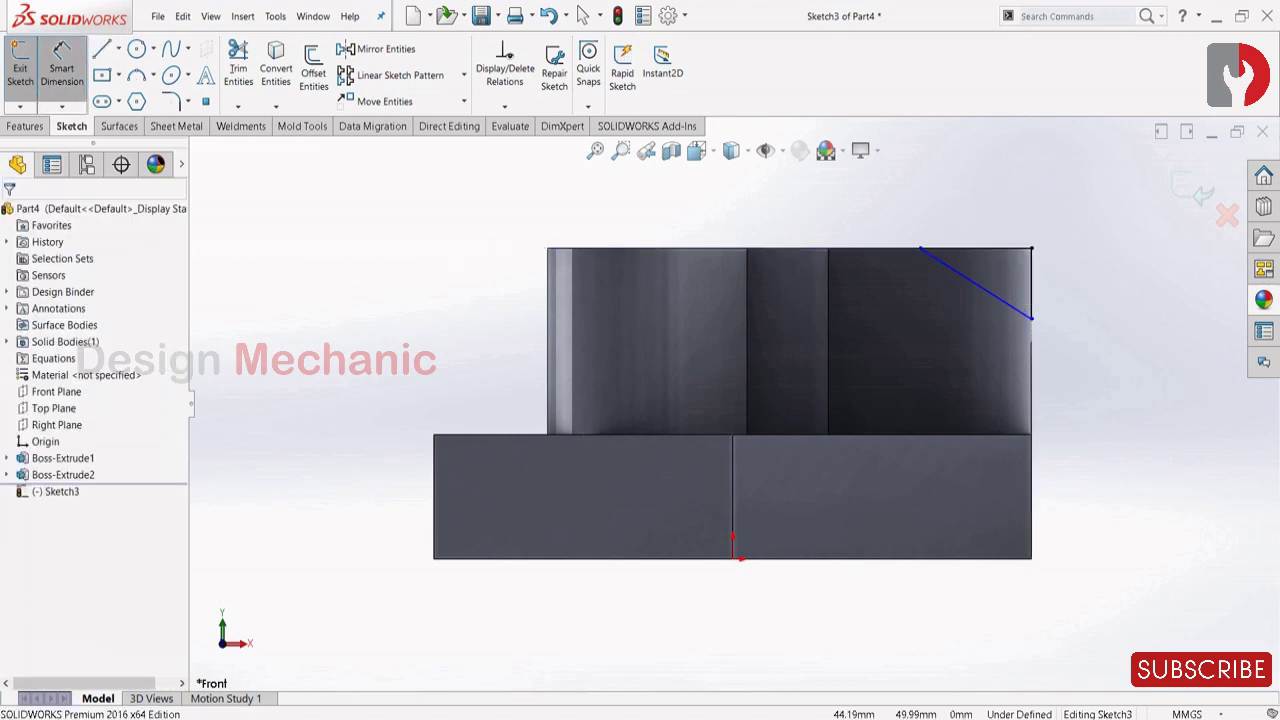
Dimension the angle between the triangle's horizontal line and sloped line as 25 degrees
{"action": "left_click", "coordinate": [975, 248]}
{"action": "left_click", "coordinate": [986, 289]}
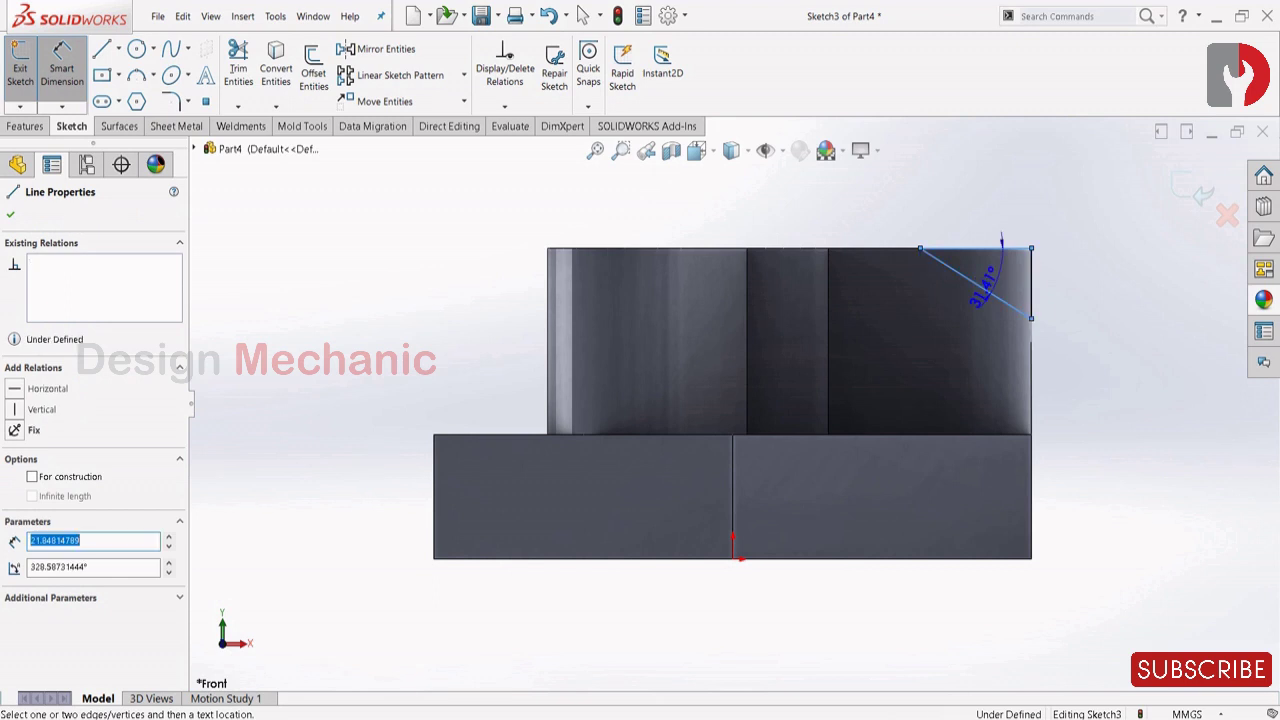
{"action": "left_click", "coordinate": [1075, 300]}
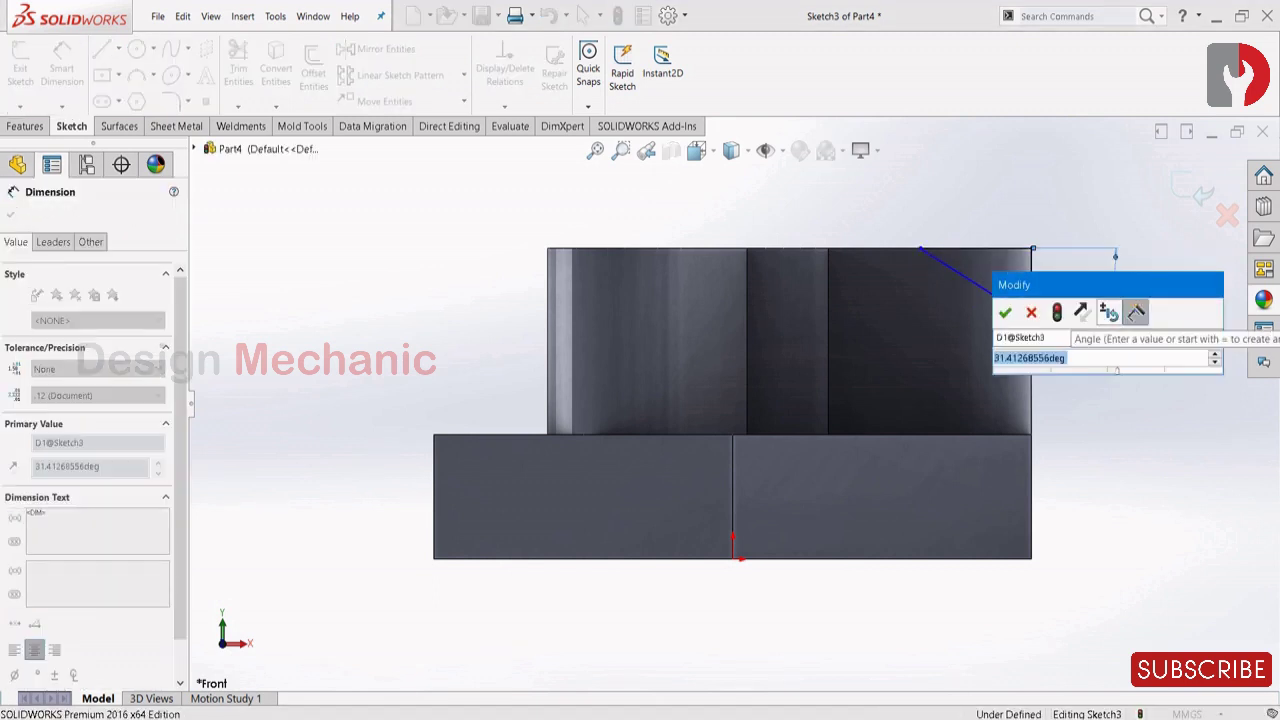
{"action": "type", "text": "25"}
{"action": "key", "text": "Return"}
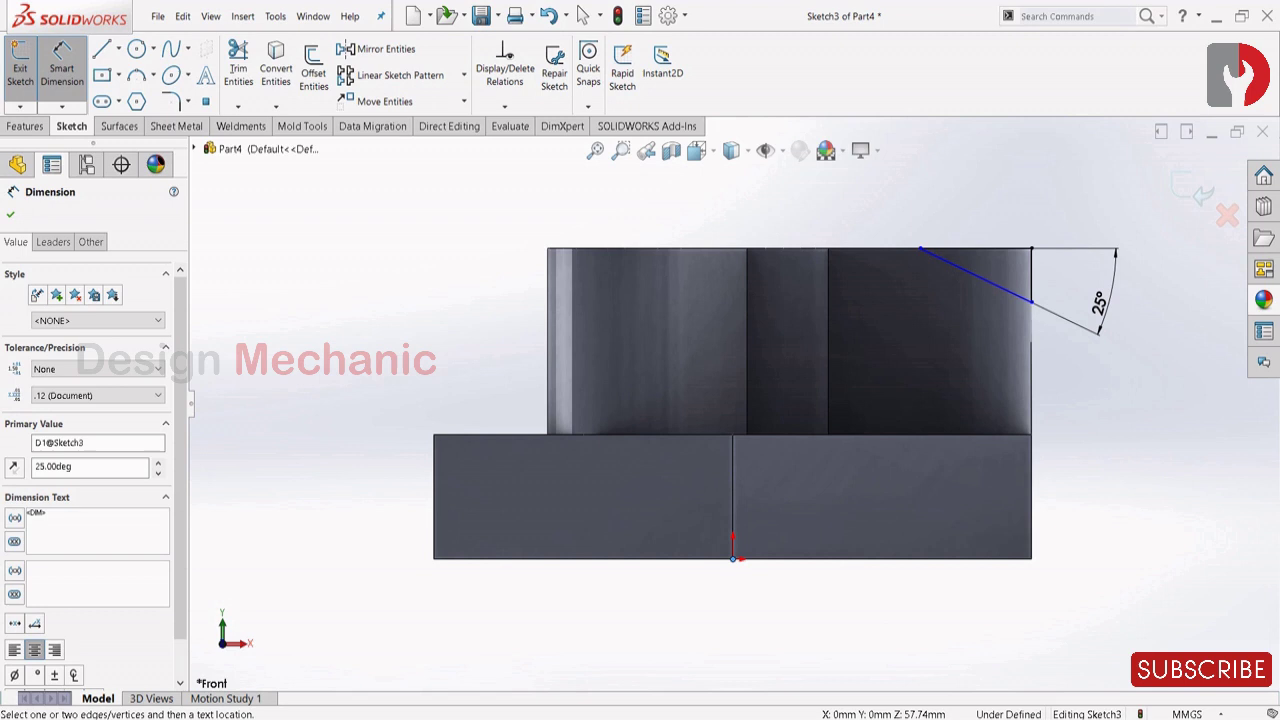
Dimension the horizontal distance from the origin to the triangle's inner vertex as 20 mm
{"action": "left_click", "coordinate": [920, 248]}
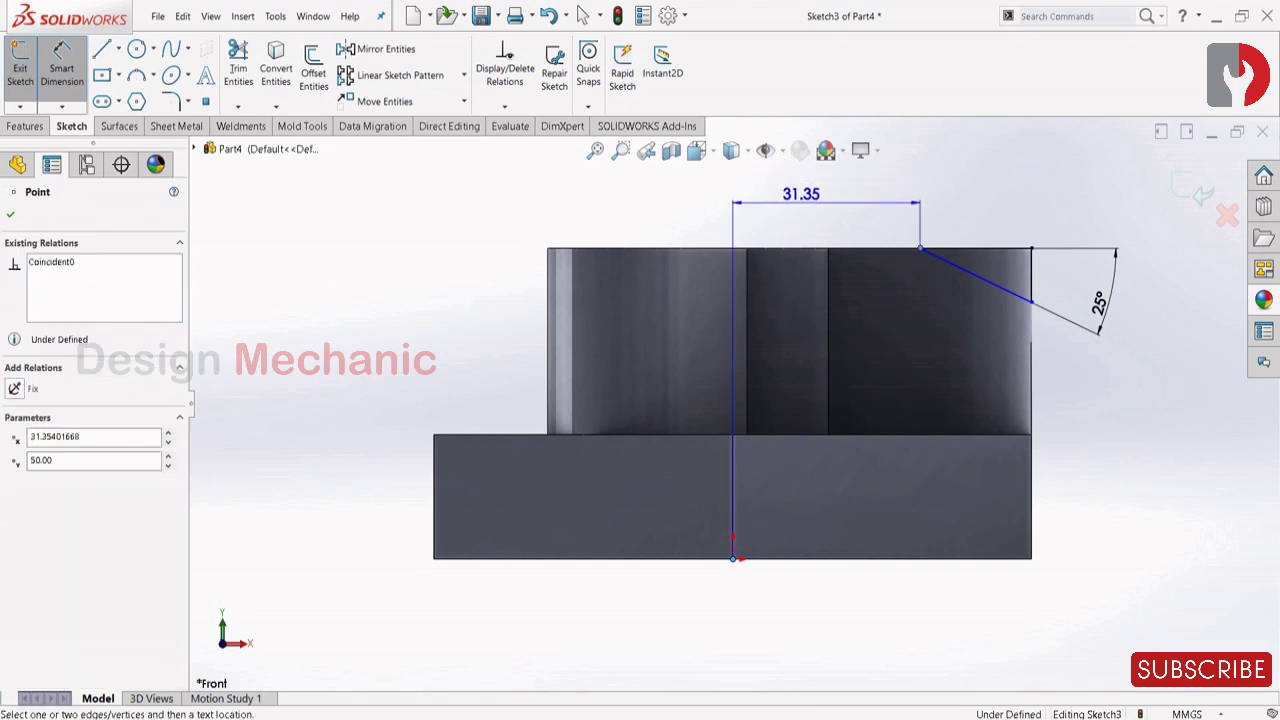
{"action": "left_click", "coordinate": [824, 188]}
{"action": "left_click", "coordinate": [824, 190]}
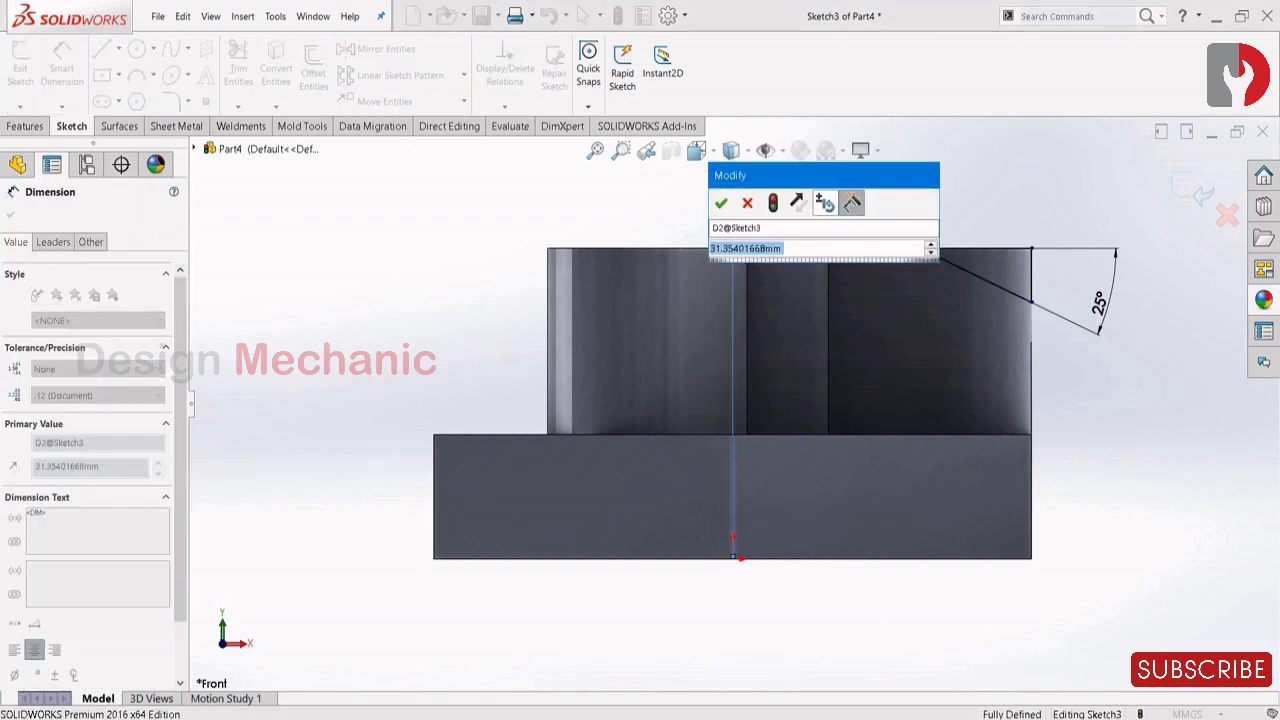
{"action": "type", "text": "20"}
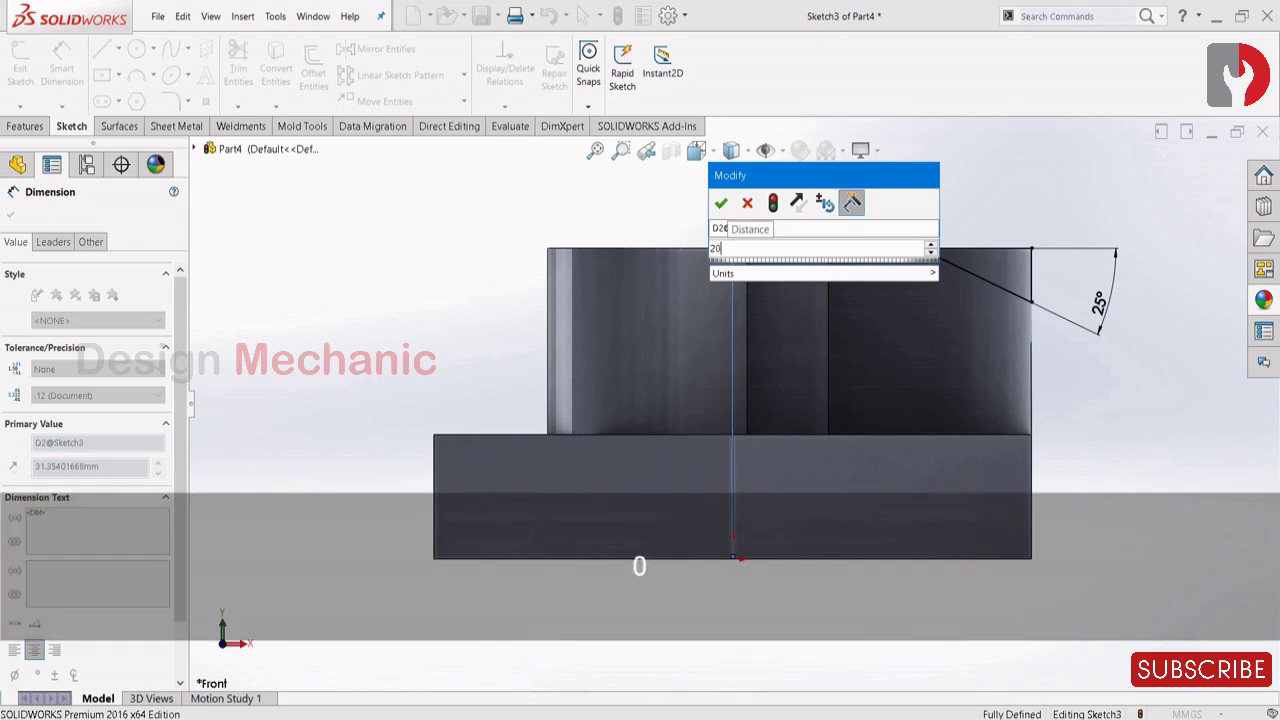
{"action": "key", "text": "Return"}
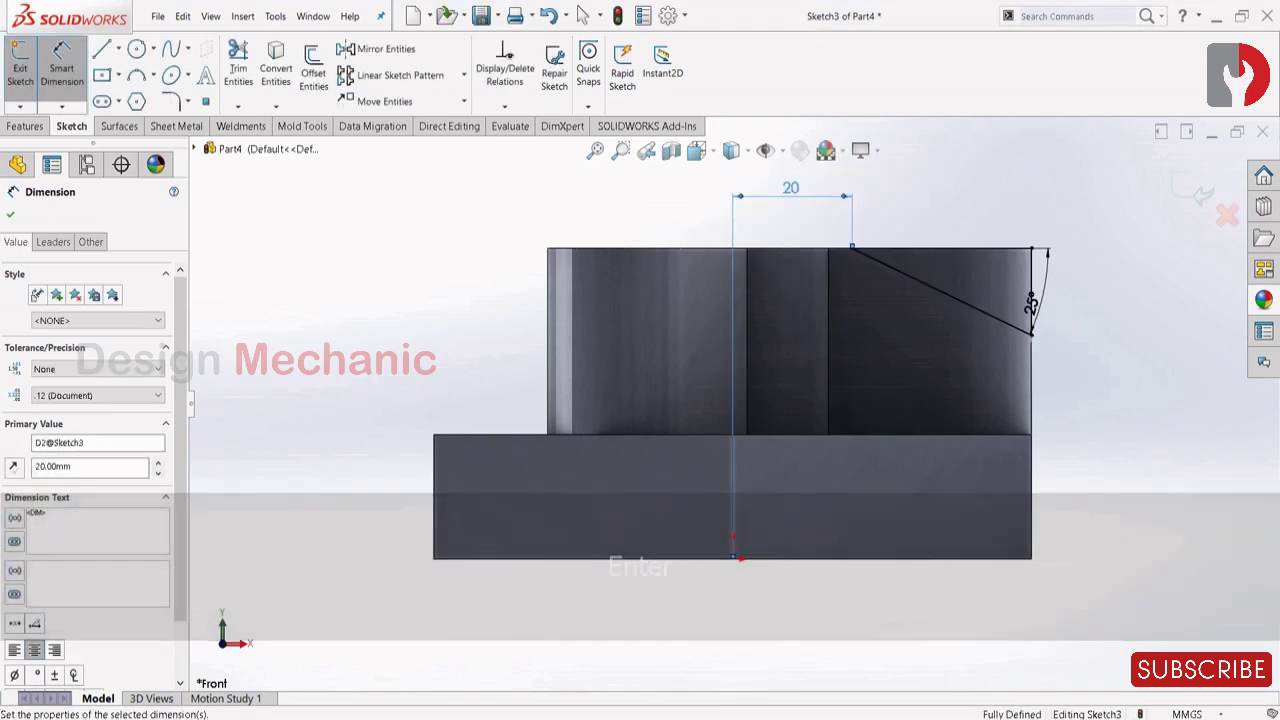
Draw a vertical centerline about 68 mm long upward from the origin
{"action": "scroll", "coordinate": [876, 357], "scroll_direction": "up", "scroll_amount": 1}
{"action": "scroll", "coordinate": [729, 405], "scroll_direction": "up", "scroll_amount": 1}
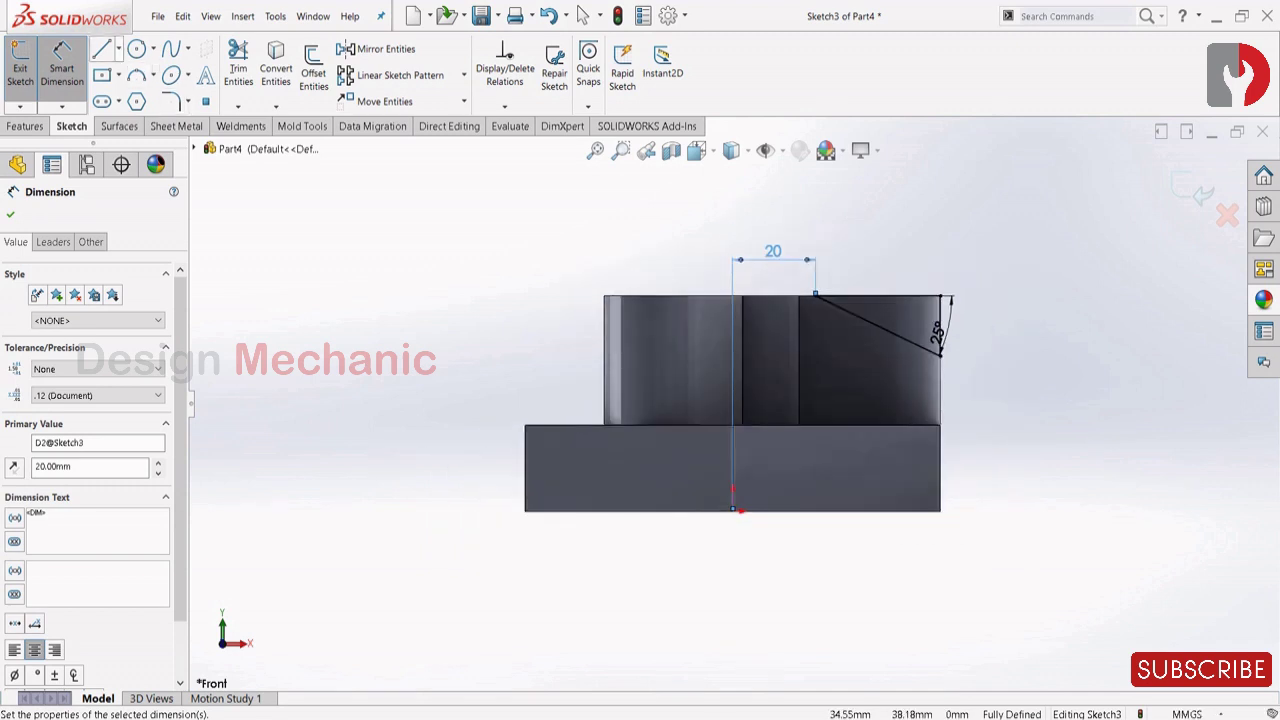
{"action": "left_click", "coordinate": [118, 49]}
{"action": "left_click", "coordinate": [130, 86]}
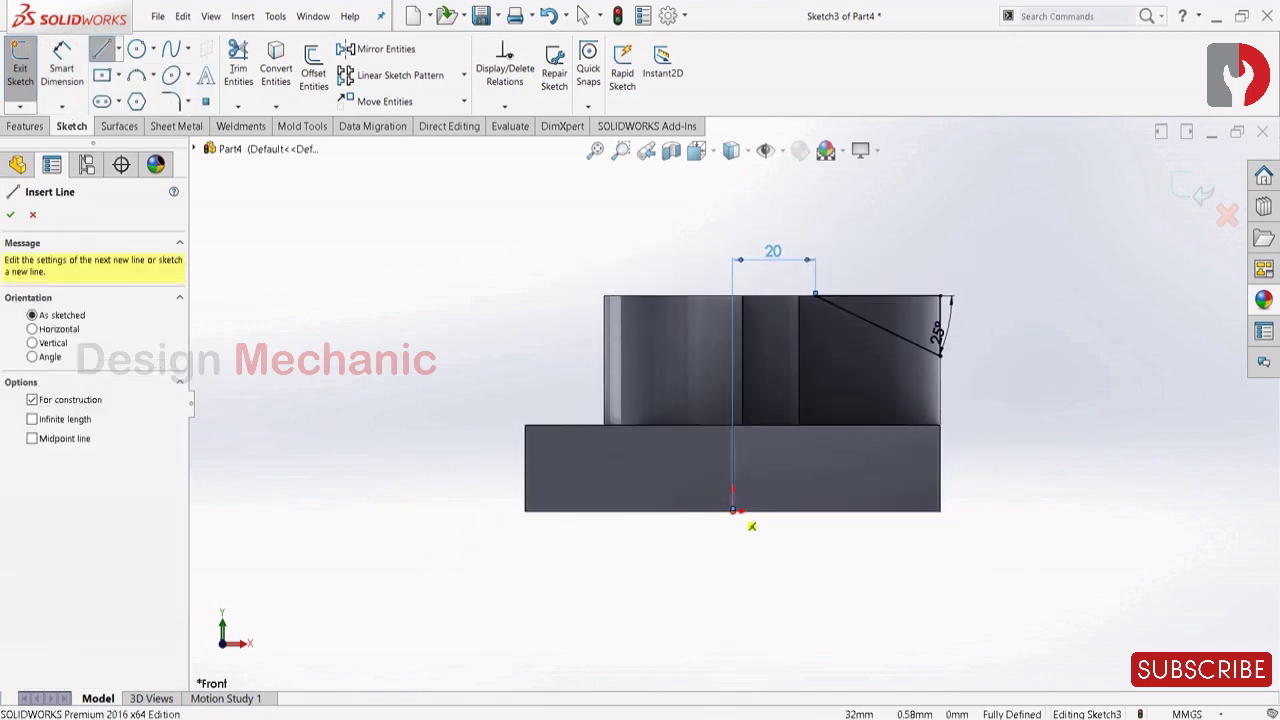
{"action": "left_click", "coordinate": [740, 511]}
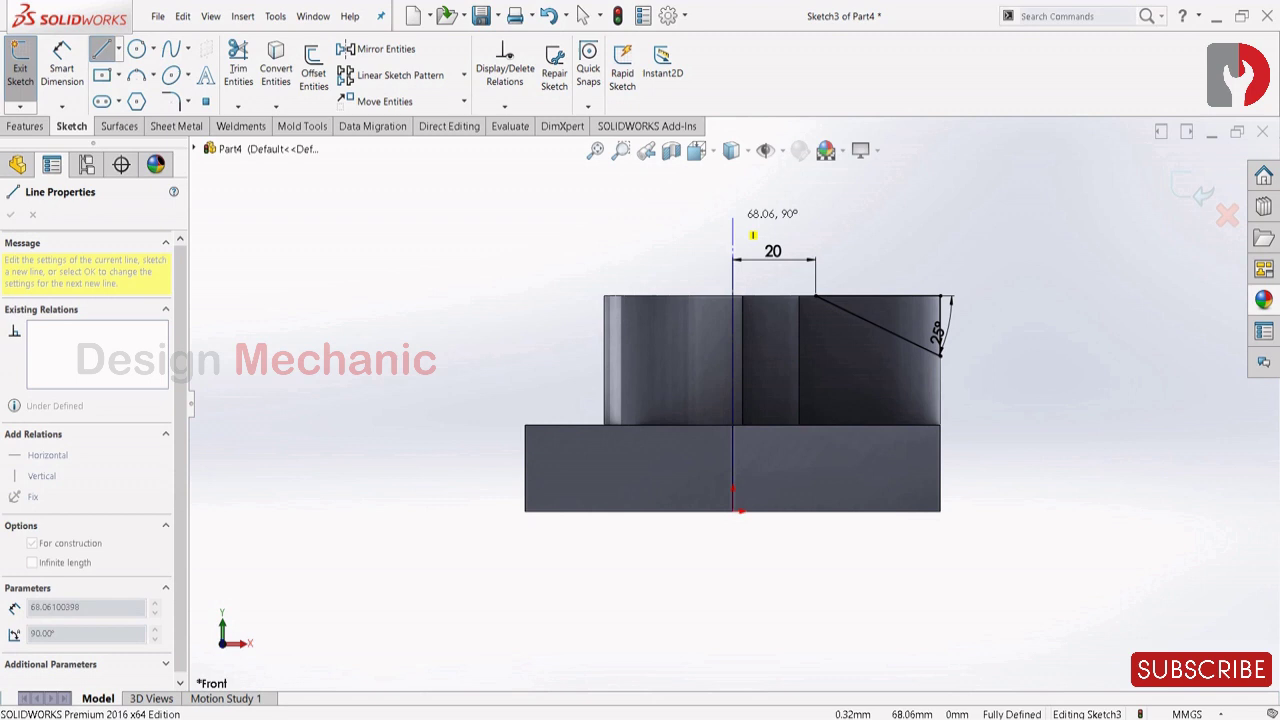
{"action": "left_click", "coordinate": [733, 218]}
{"action": "key", "text": "Escape"}
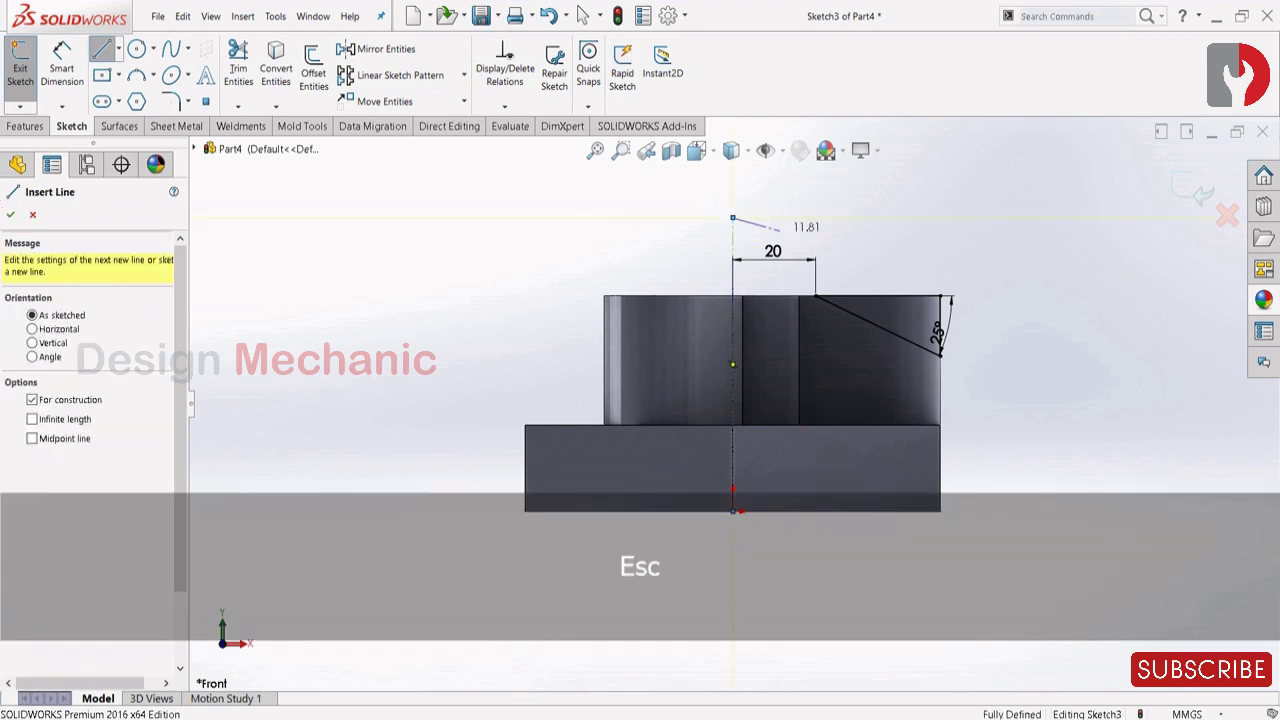
{"action": "key", "text": "Escape"}
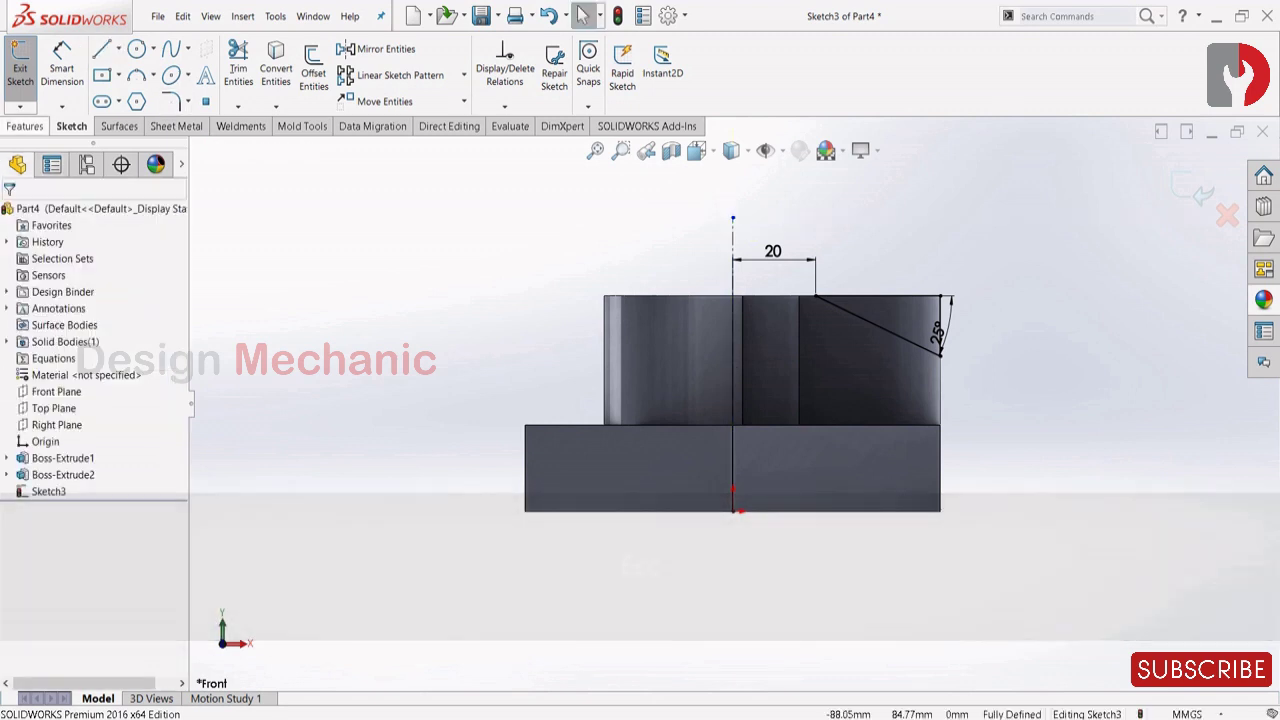
Revolve-cut the triangular contour 360 degrees about the vertical centerline to slope the tops of the three arms
{"action": "left_click", "coordinate": [26, 127]}
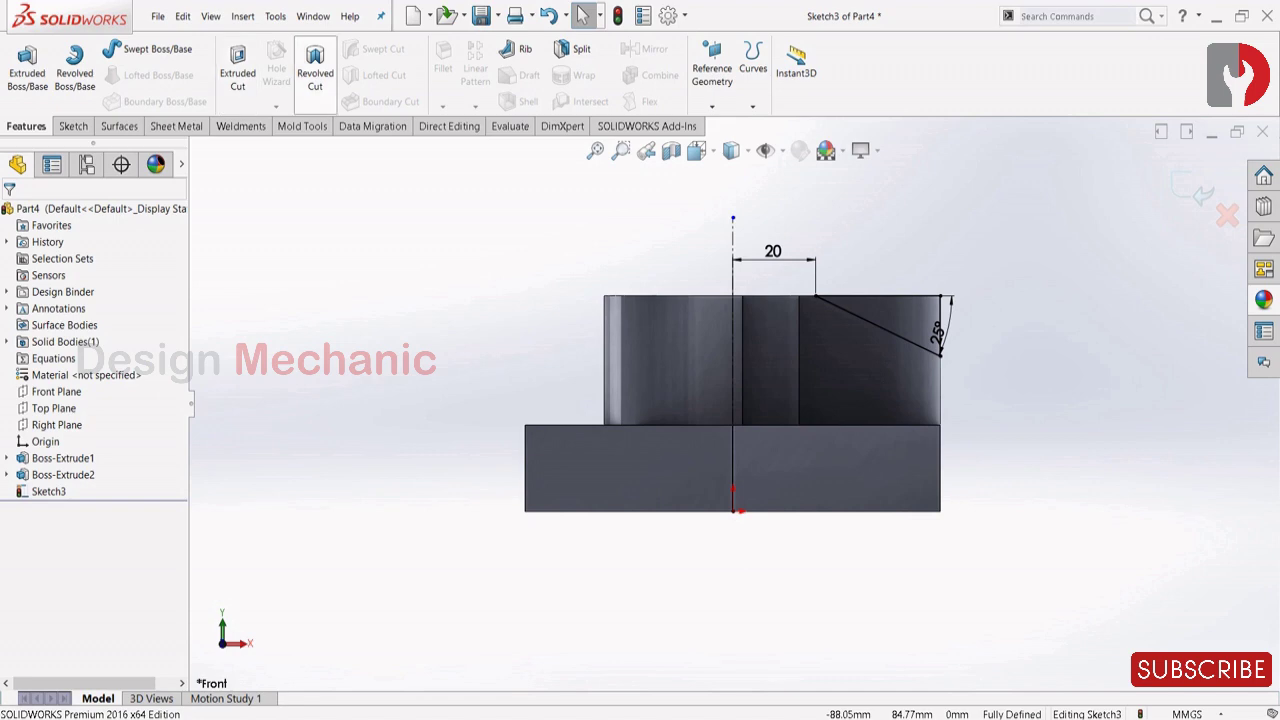
{"action": "left_click", "coordinate": [315, 70]}
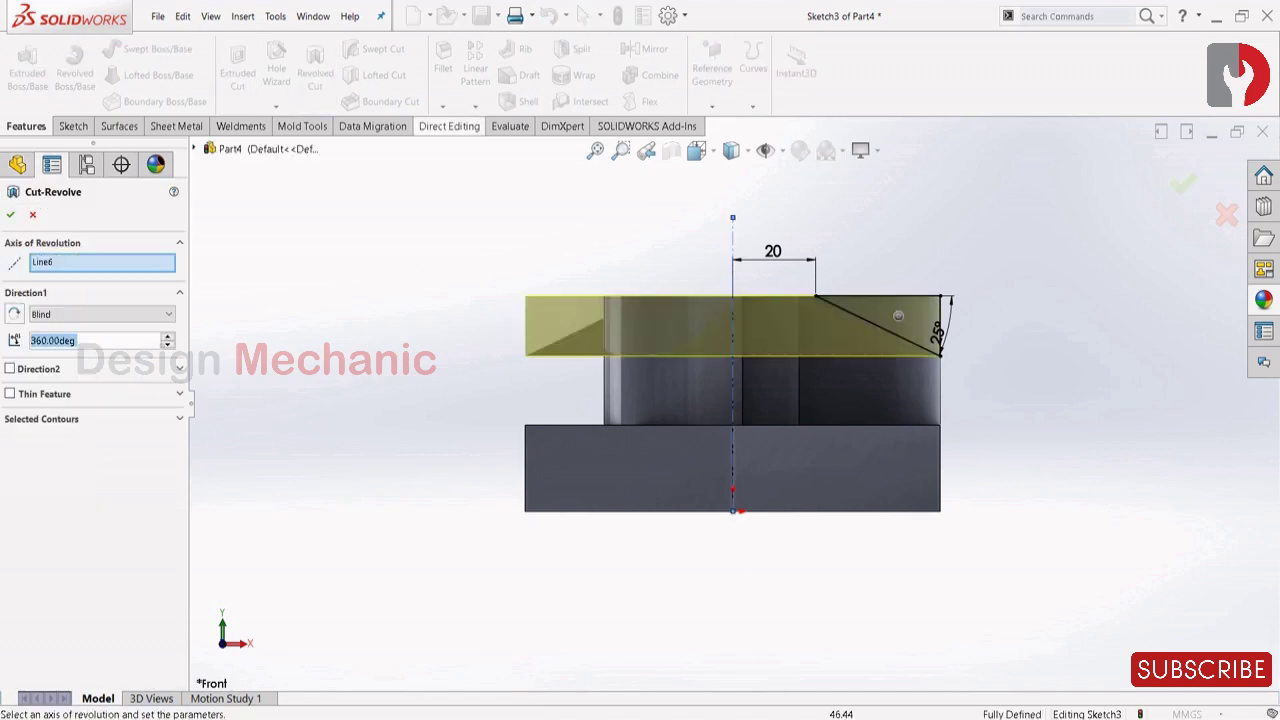
{"action": "mouse_move", "coordinate": [986, 387]}
{"action": "middle_mouse_down"}
{"action": "mouse_move", "coordinate": [977, 356]}
{"action": "mouse_move", "coordinate": [981, 391]}
{"action": "middle_mouse_up"}
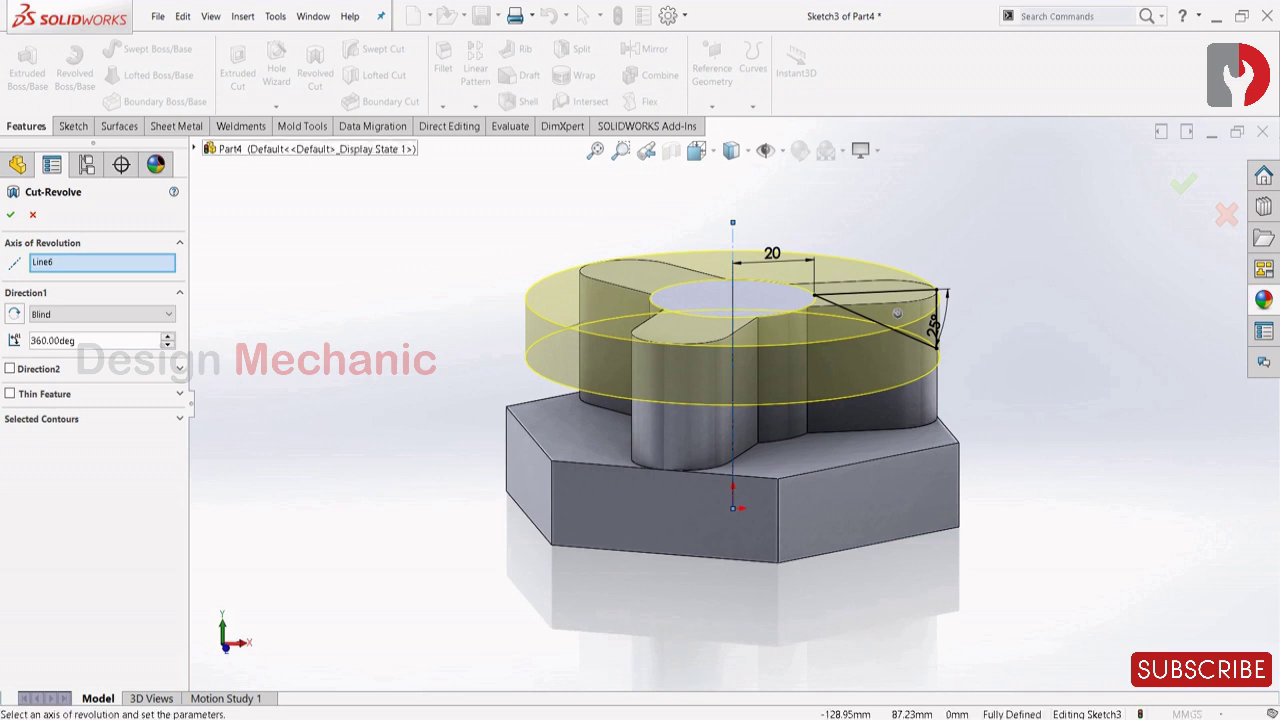
{"action": "left_click", "coordinate": [179, 419]}
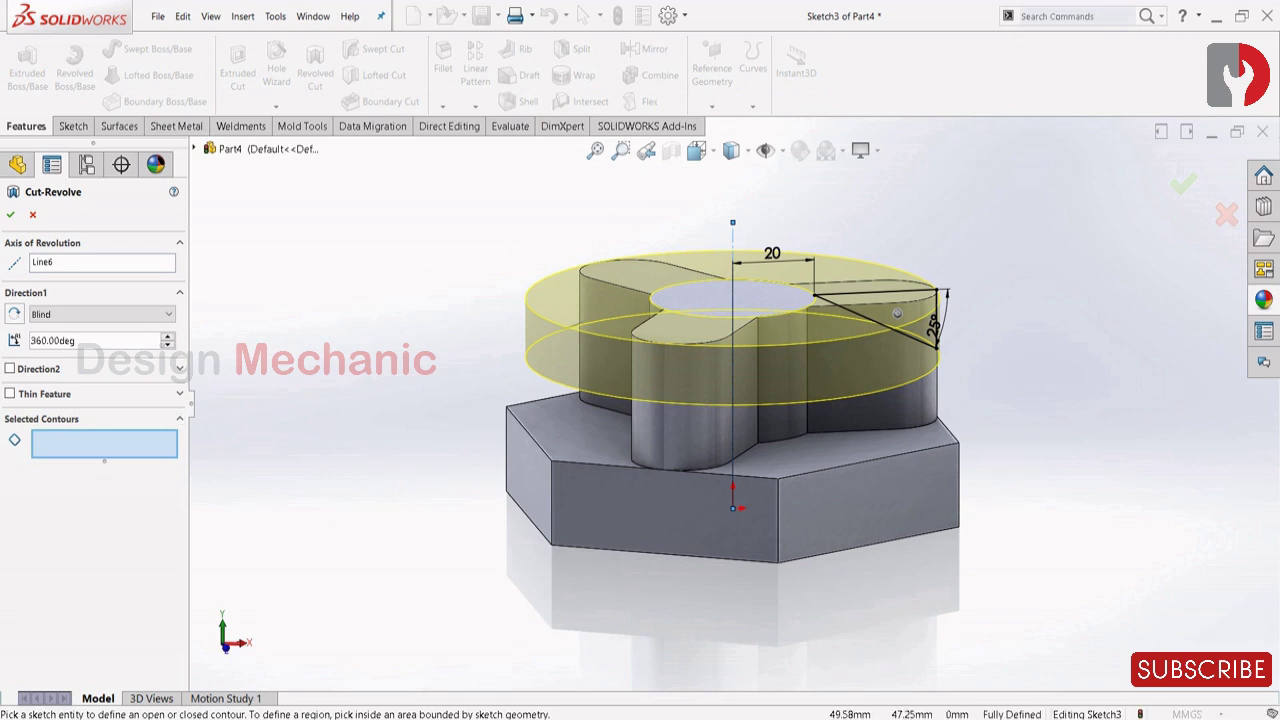
{"action": "left_click", "coordinate": [897, 313]}
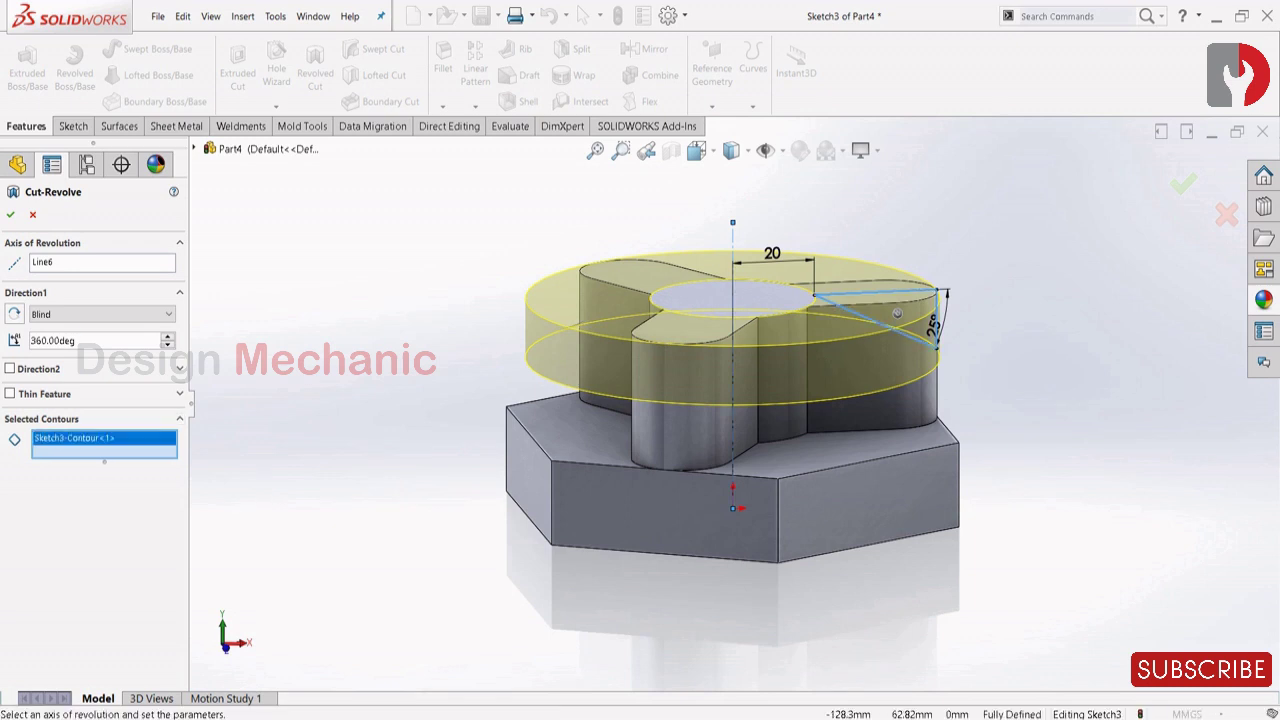
{"action": "key", "text": "Return"}
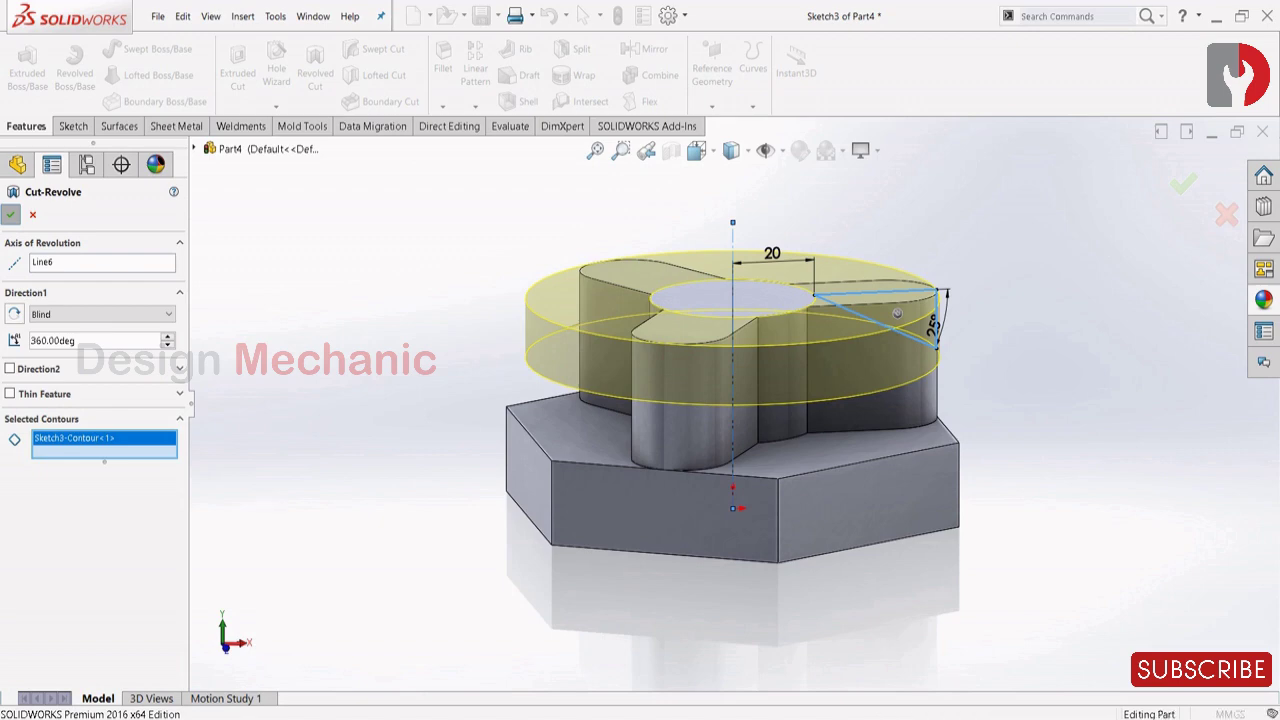
Start a sketch on the hexagonal base's bottom face and draw a horizontal centerline about 41.5 mm long from the origin
{"action": "middle_click_drag", "start_coordinate": [897, 313], "coordinate": [975, 365]}
{"action": "scroll", "coordinate": [735, 405], "scroll_direction": "up", "scroll_amount": 4}
{"action": "middle_click_drag", "start_coordinate": [735, 405], "coordinate": [780, 228]}
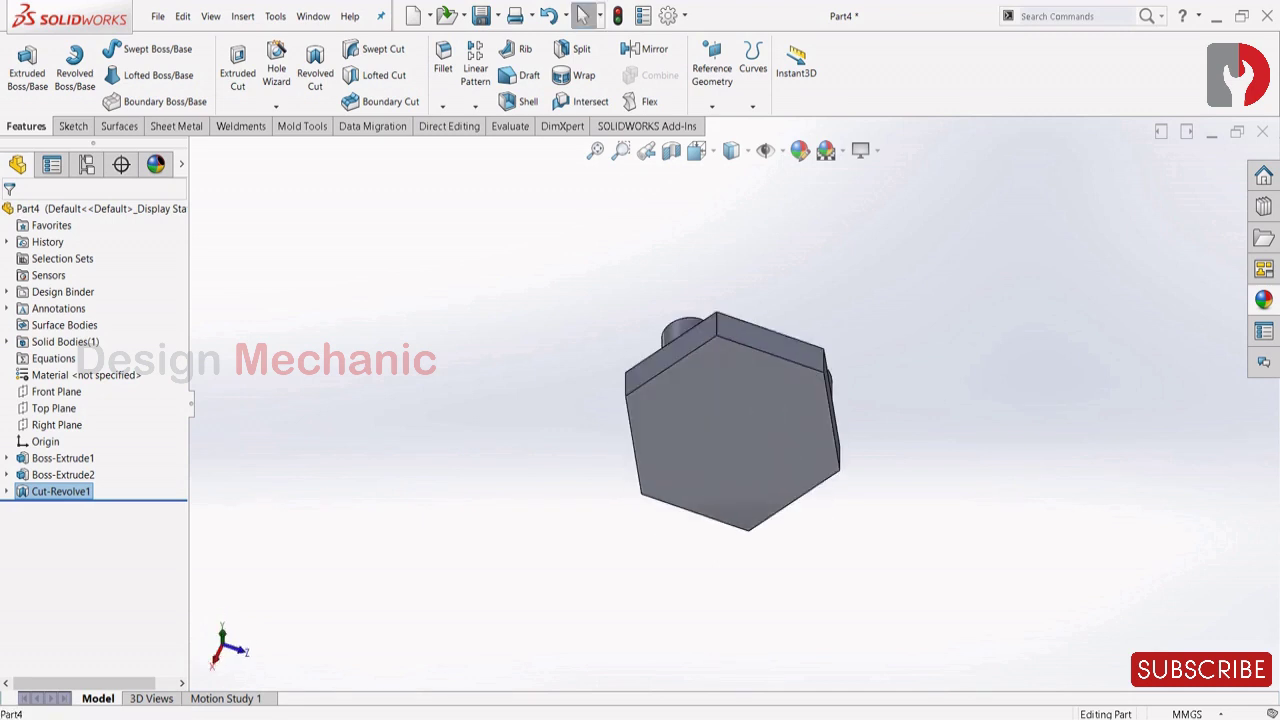
{"action": "left_click", "coordinate": [748, 432]}
{"action": "left_click", "coordinate": [791, 403]}
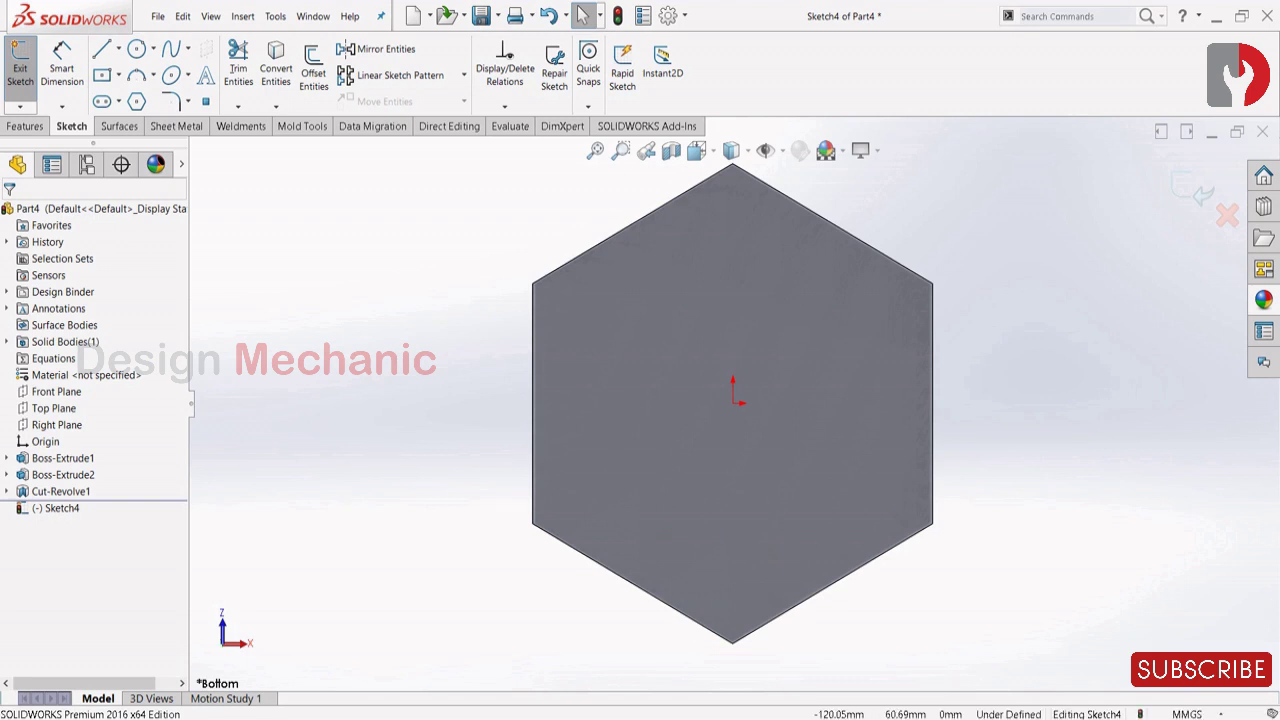
{"action": "left_click", "coordinate": [118, 48]}
{"action": "left_click", "coordinate": [130, 83]}
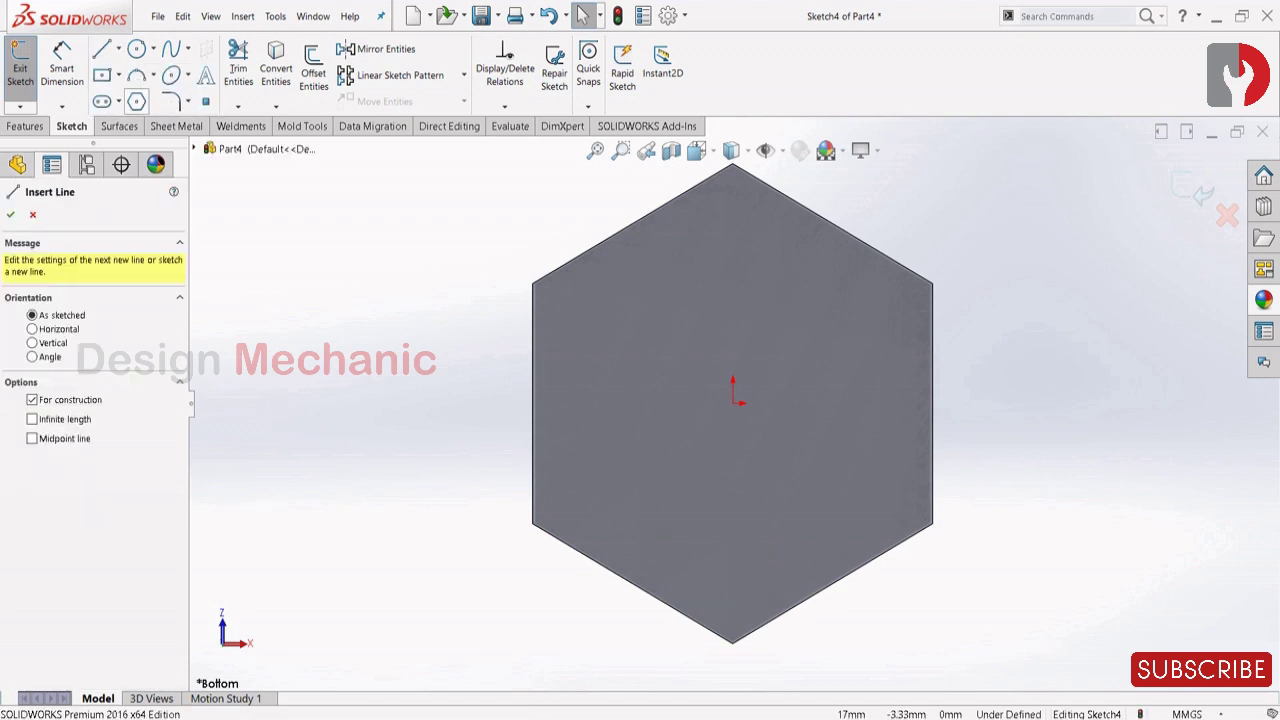
{"action": "left_click", "coordinate": [734, 404]}
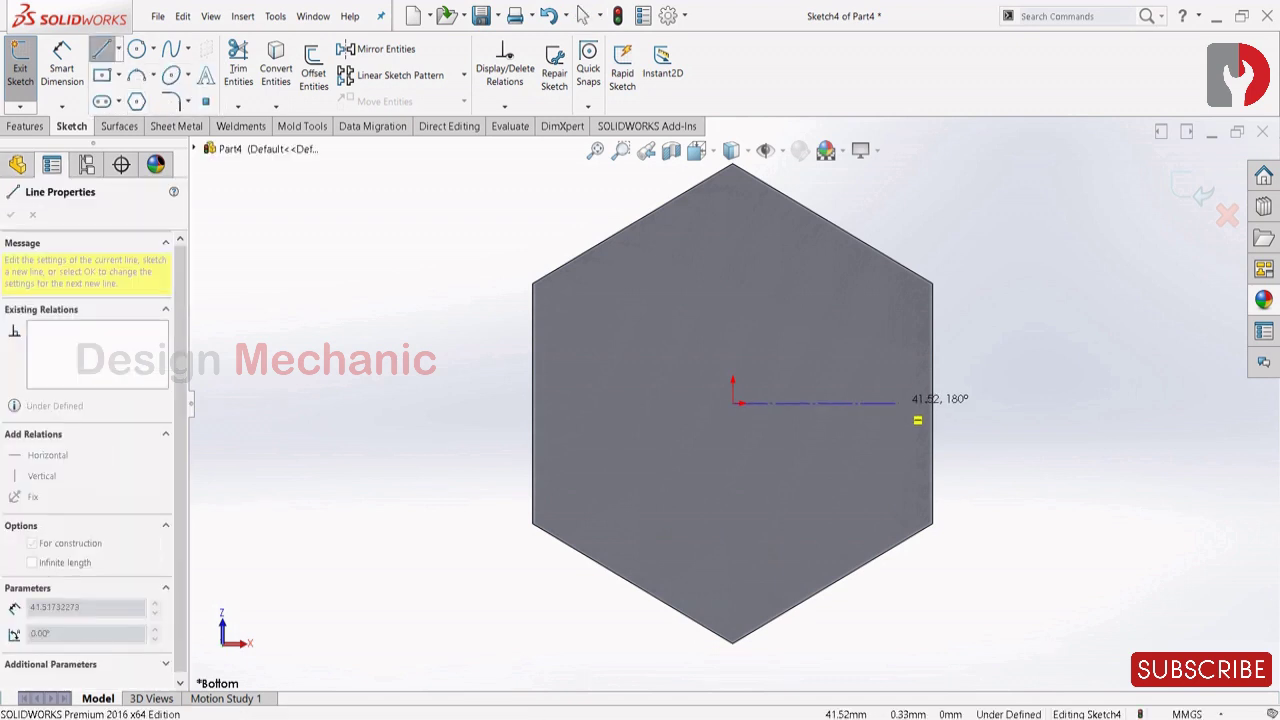
{"action": "left_click", "coordinate": [898, 403]}
{"action": "key", "text": "Escape"}
{"action": "key", "text": "Escape"}
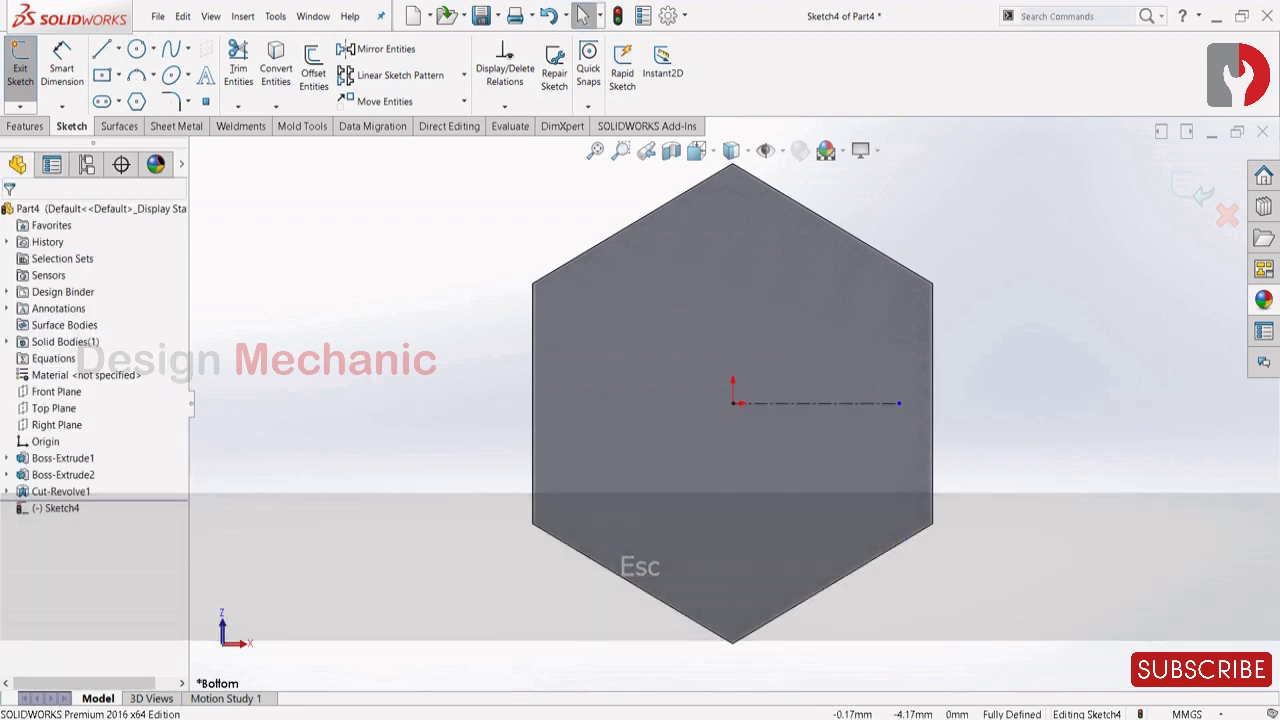
Draw a construction circle with a radius of about 38 mm centered on the origin
{"action": "left_click", "coordinate": [136, 49]}
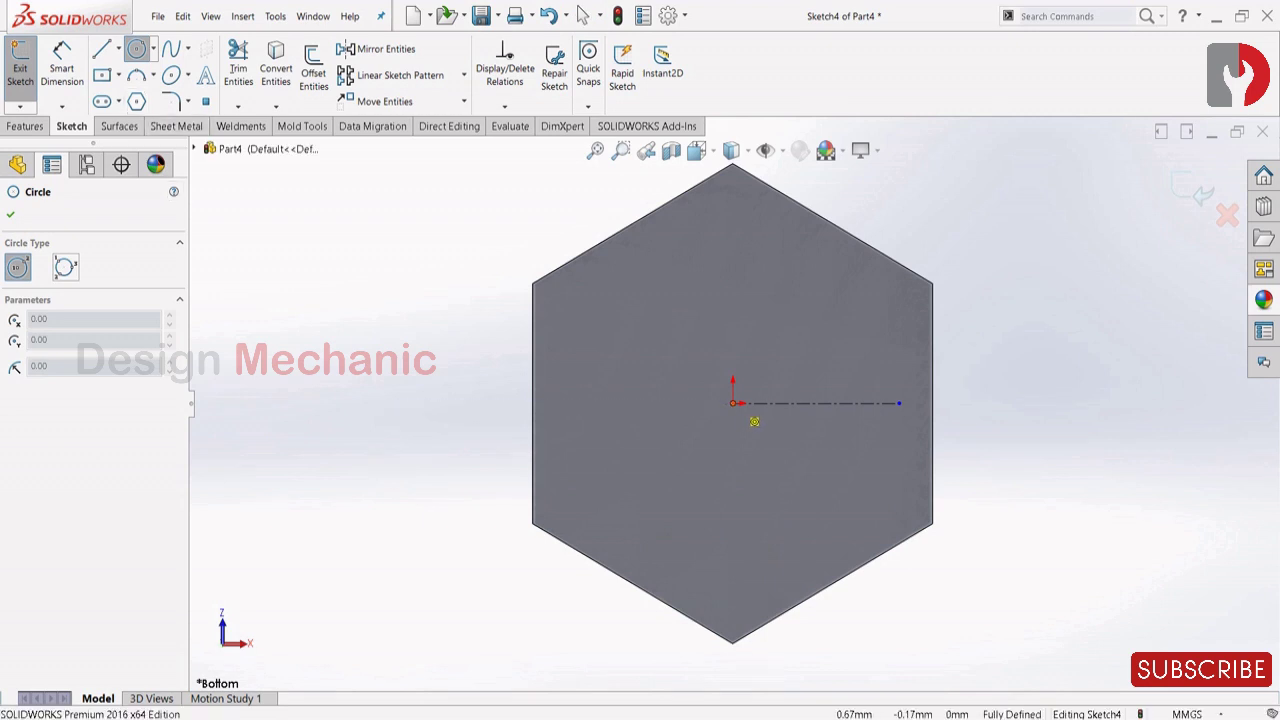
{"action": "left_click", "coordinate": [734, 403]}
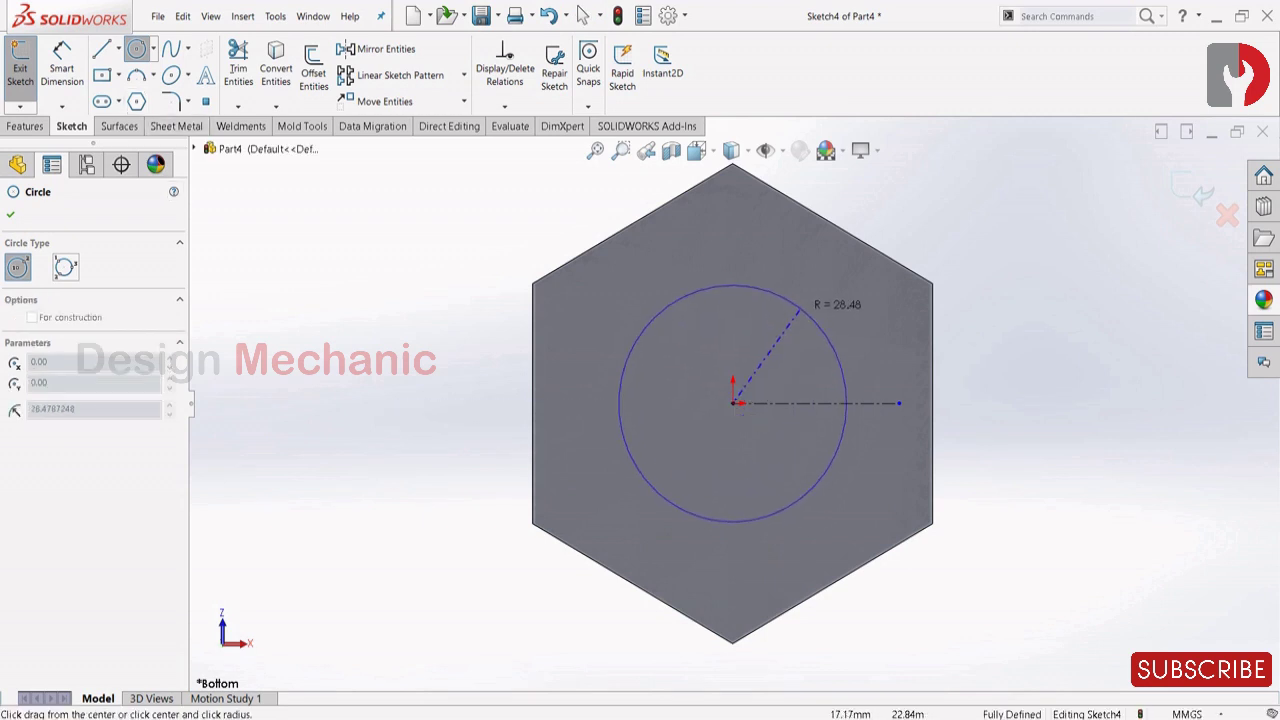
{"action": "left_click", "coordinate": [845, 302]}
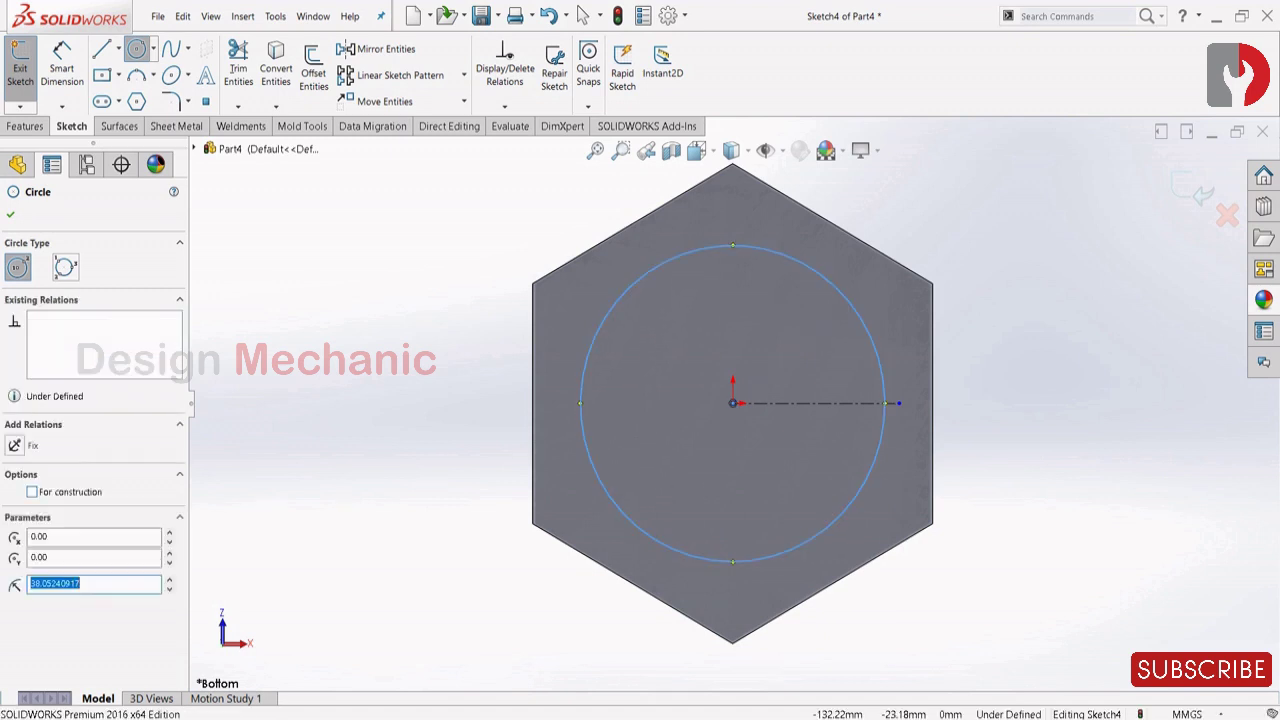
{"action": "left_click", "coordinate": [10, 214]}
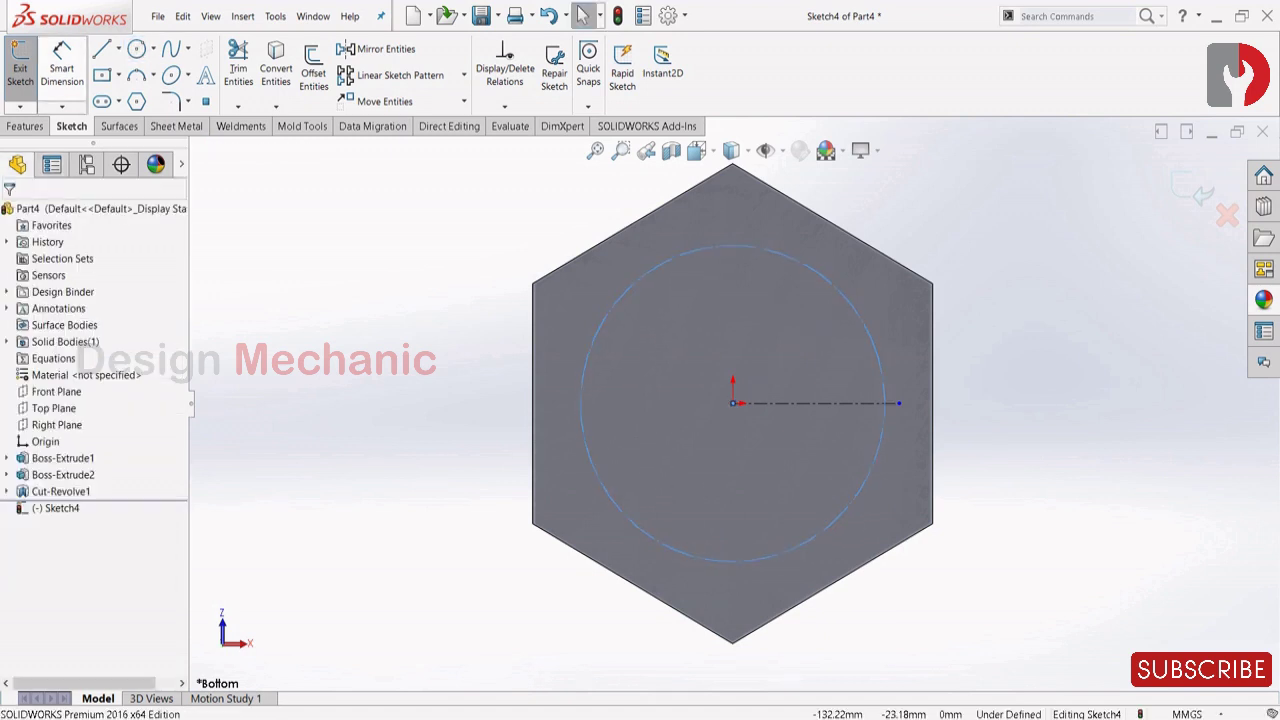
Dimension the construction circle's diameter as 76 mm
{"action": "left_click", "coordinate": [62, 62]}
{"action": "left_click", "coordinate": [625, 296]}
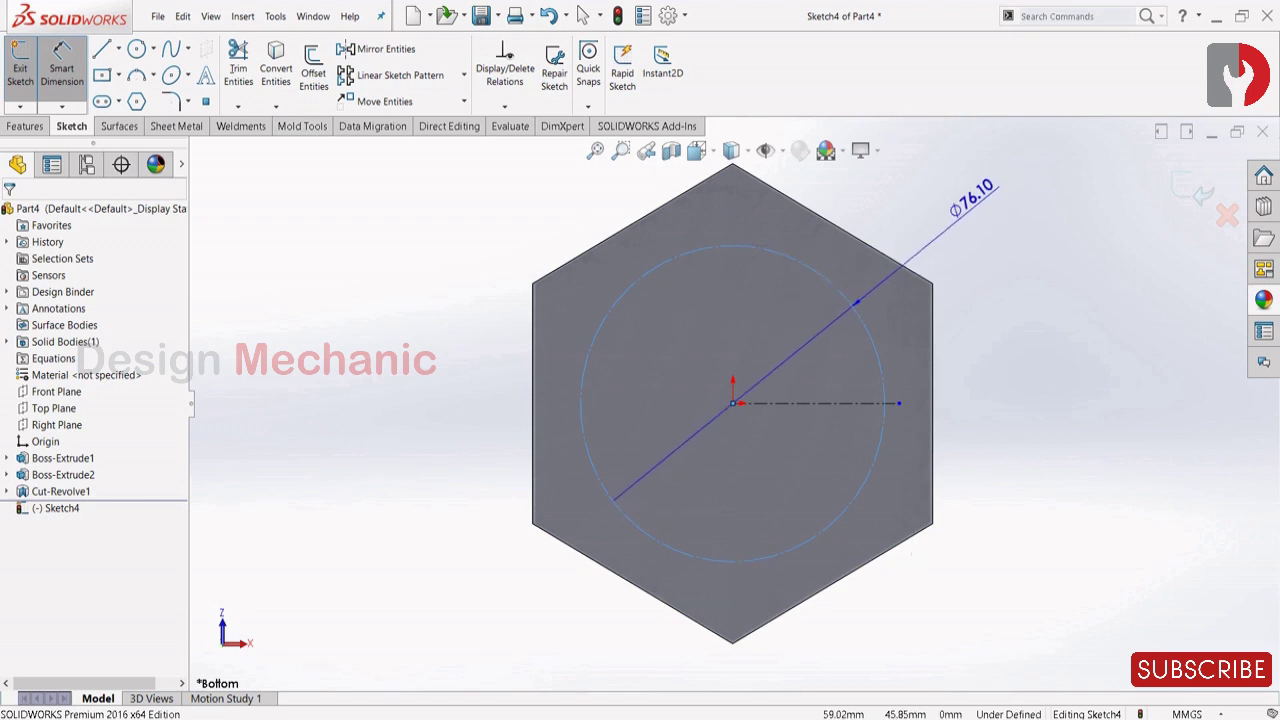
{"action": "left_click", "coordinate": [955, 215]}
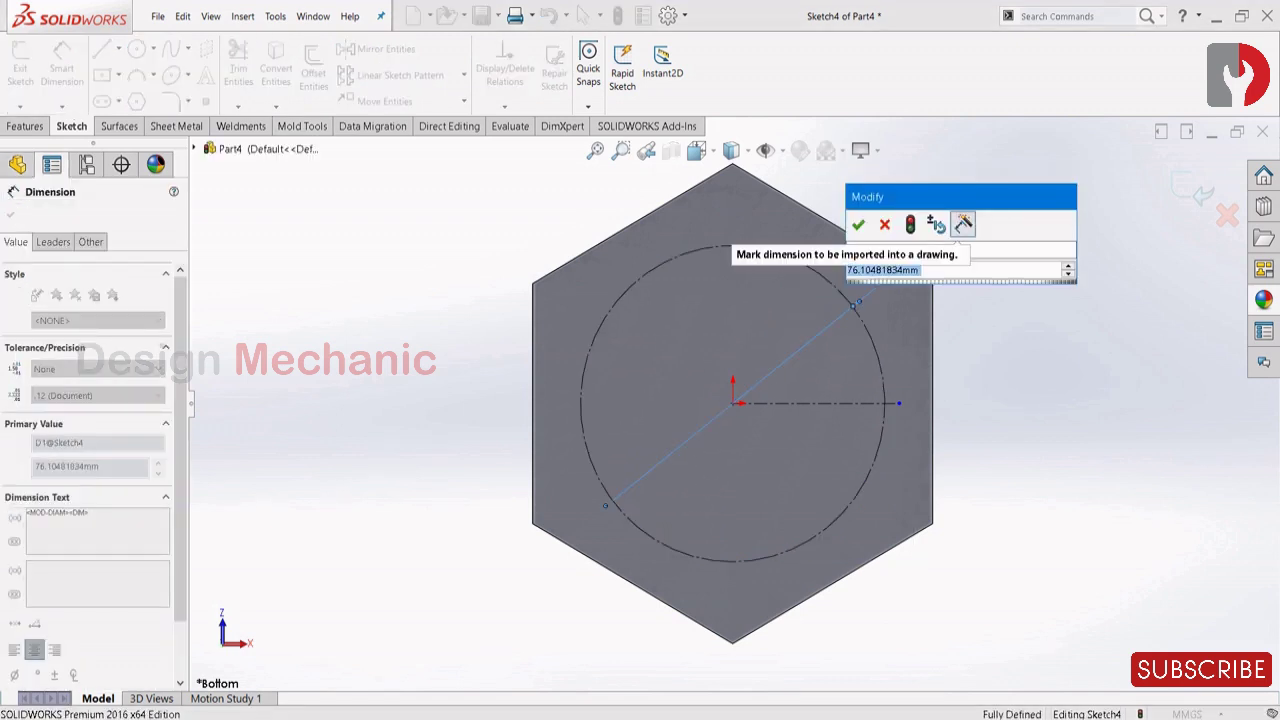
{"action": "type", "text": "76"}
{"action": "key", "text": "Return"}
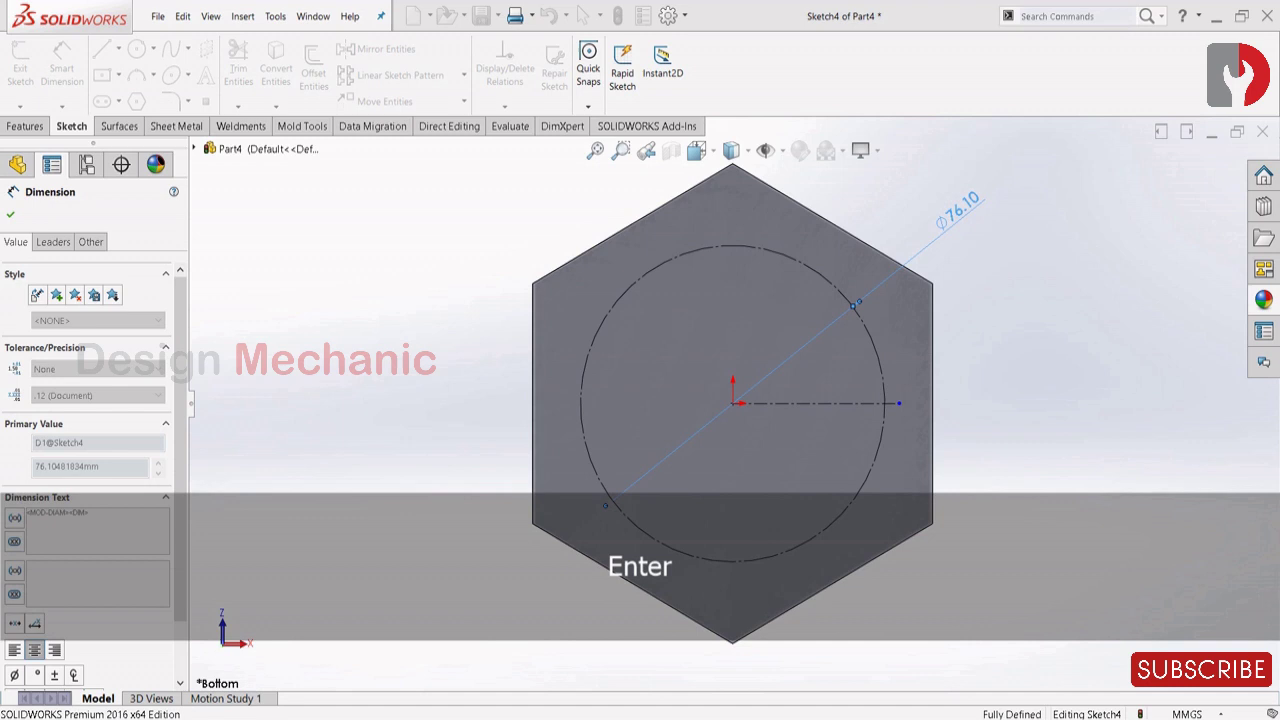
{"action": "key", "text": "Escape"}
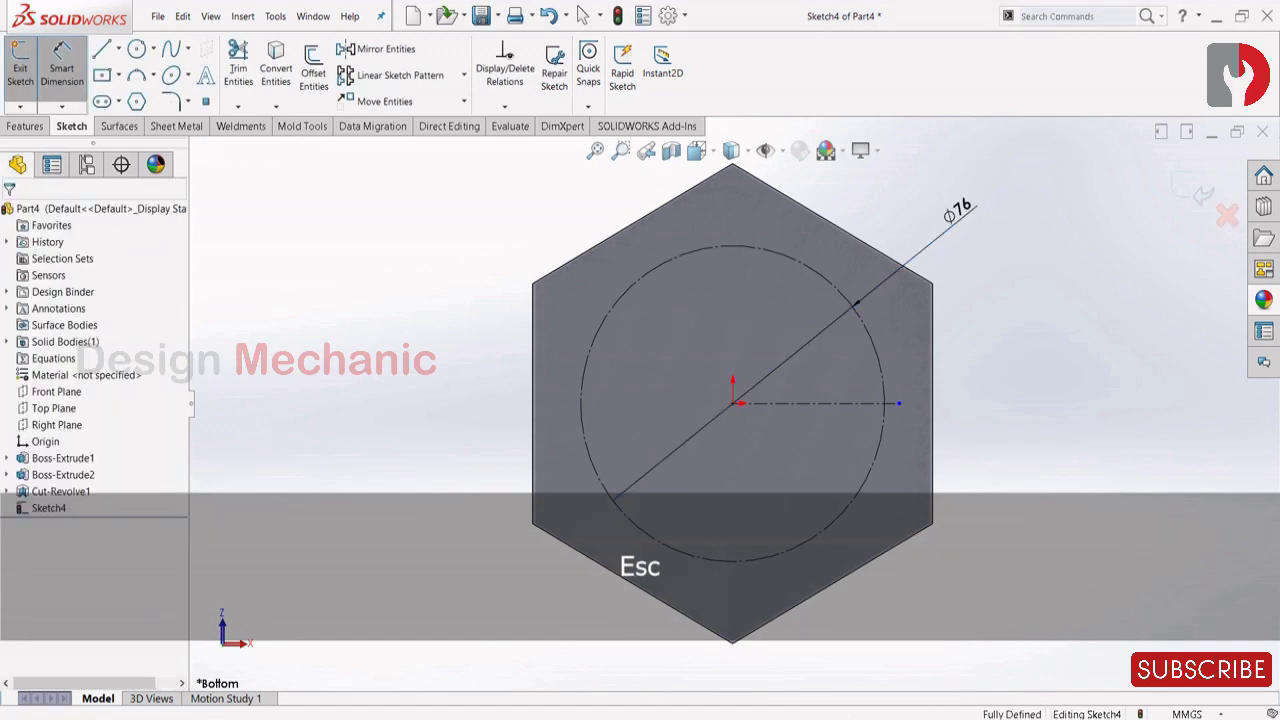
Attach the centerline's free end to the construction circle and draw a circle about 13.5 mm in diameter centered on that point
{"action": "left_click", "coordinate": [883, 404]}
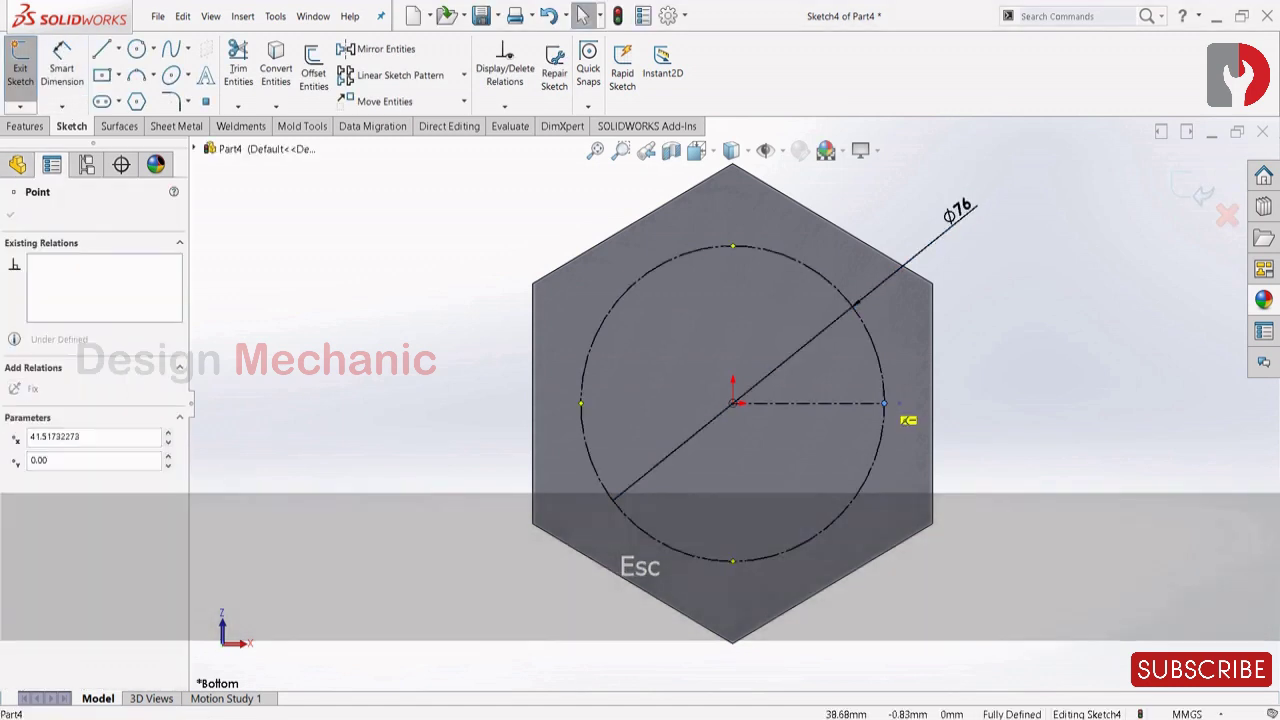
{"action": "key", "text": "Escape"}
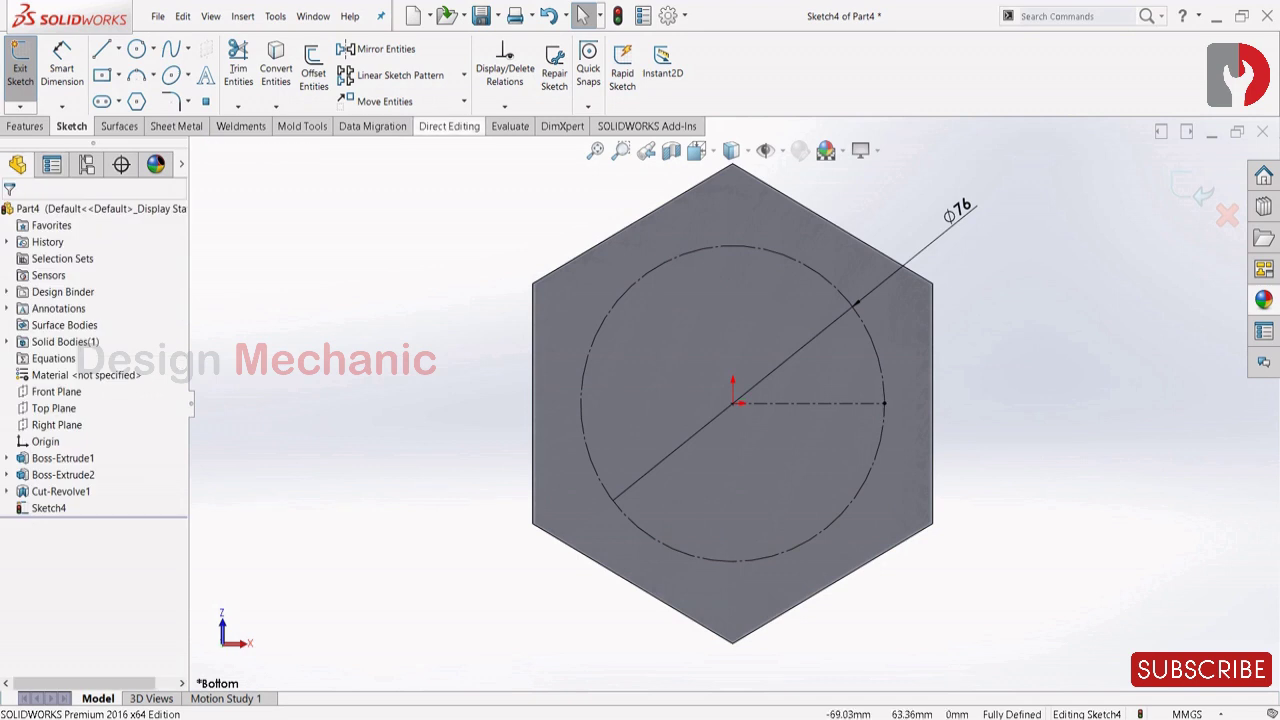
{"action": "left_click", "coordinate": [137, 49]}
{"action": "left_click", "coordinate": [137, 49]}
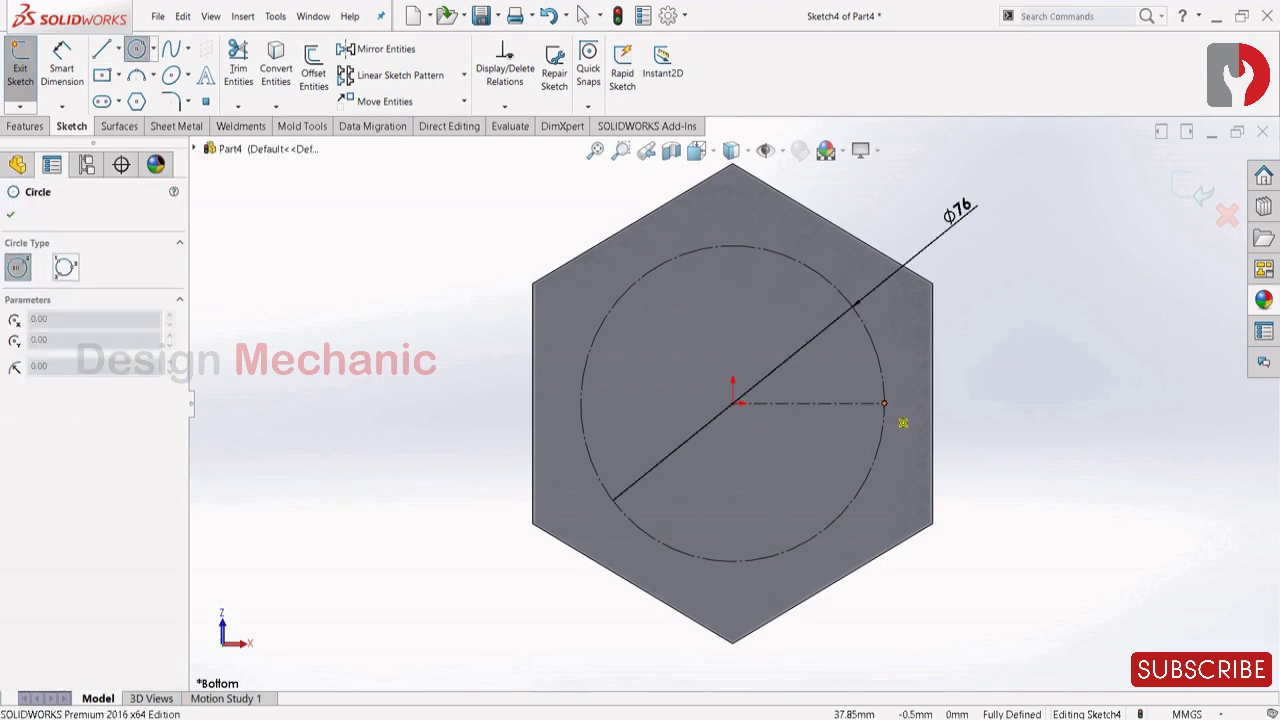
{"action": "left_click", "coordinate": [884, 405]}
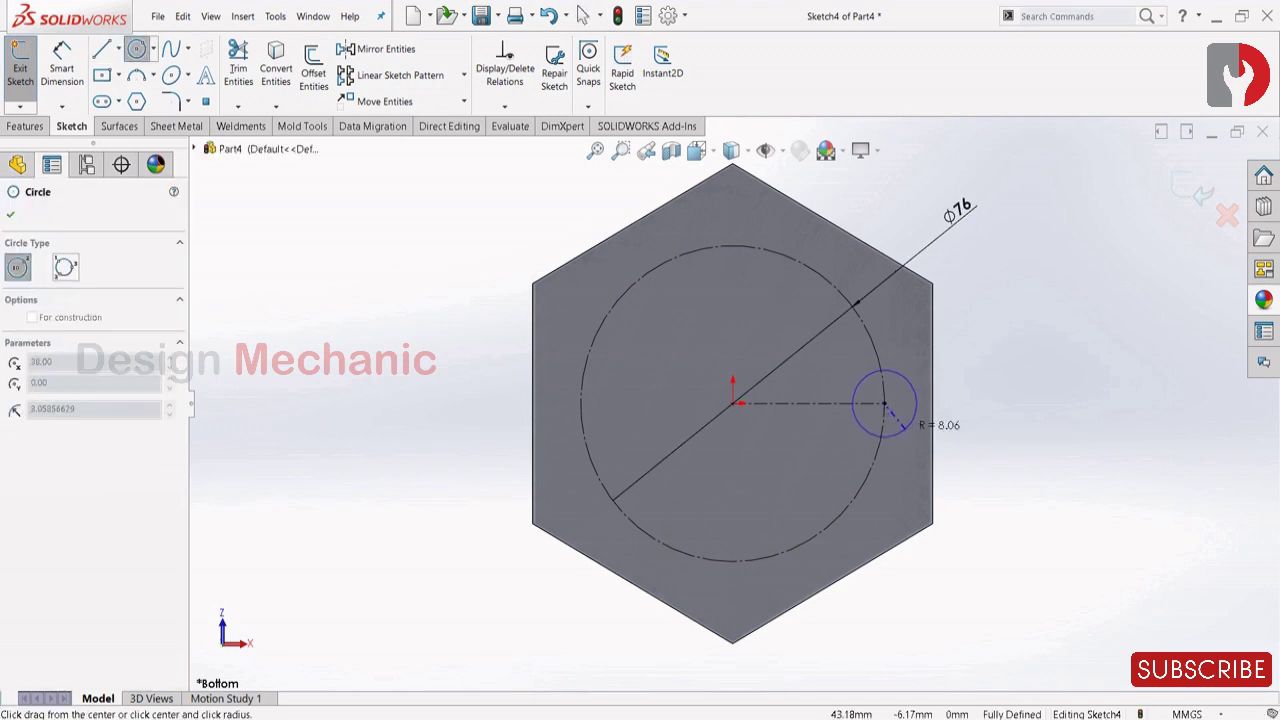
{"action": "left_click", "coordinate": [903, 423]}
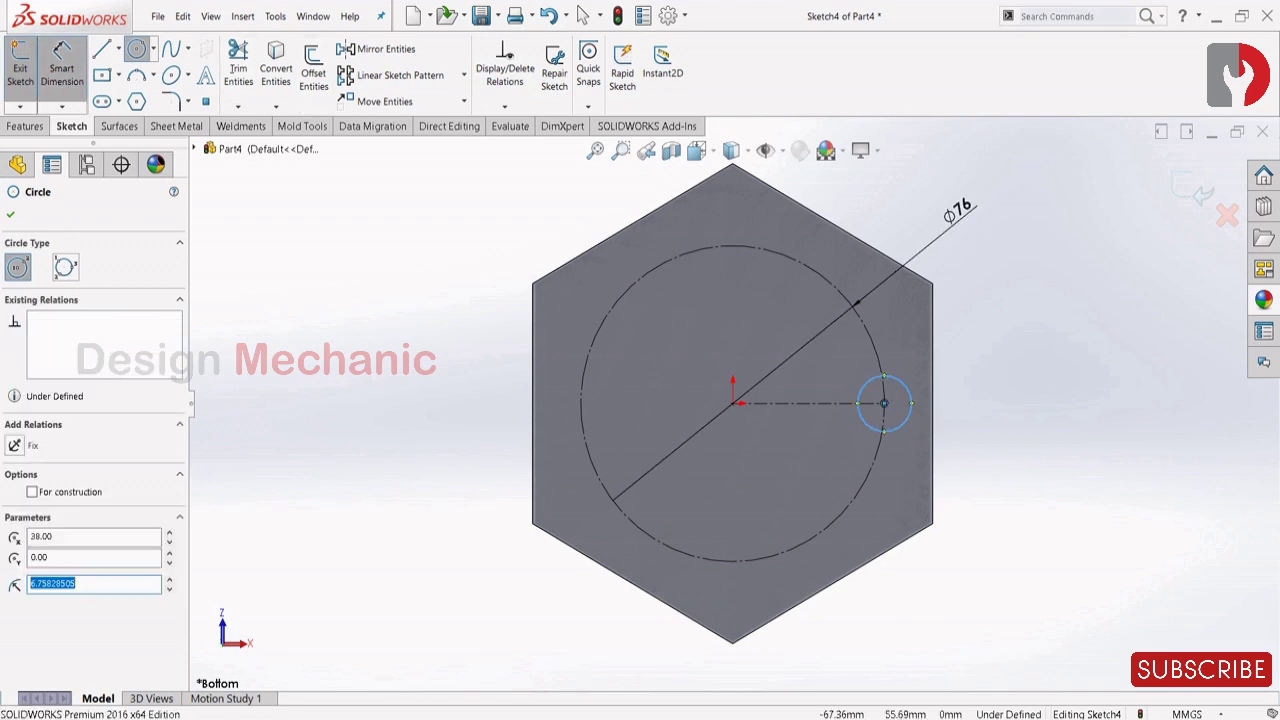
Dimension the small circle's diameter as 12 mm
{"action": "left_click", "coordinate": [62, 66]}
{"action": "left_click", "coordinate": [903, 384]}
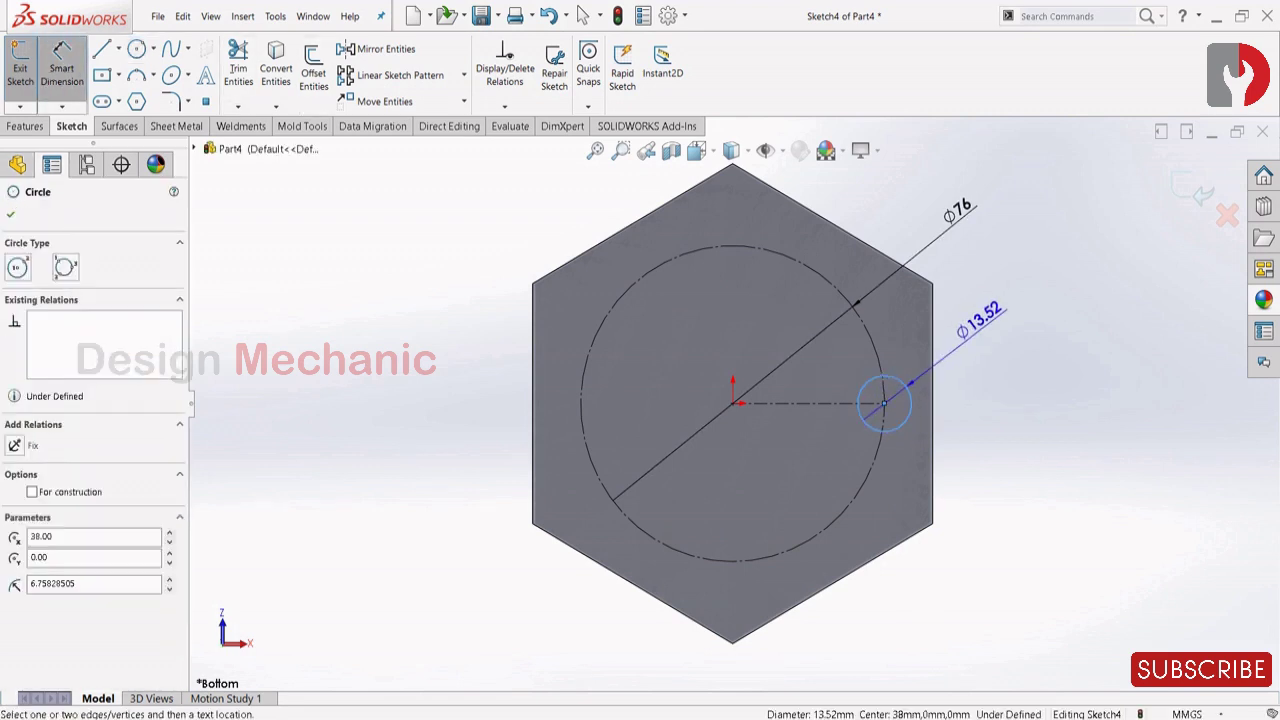
{"action": "left_click", "coordinate": [979, 312]}
{"action": "type", "text": "12"}
{"action": "key", "text": "Return"}
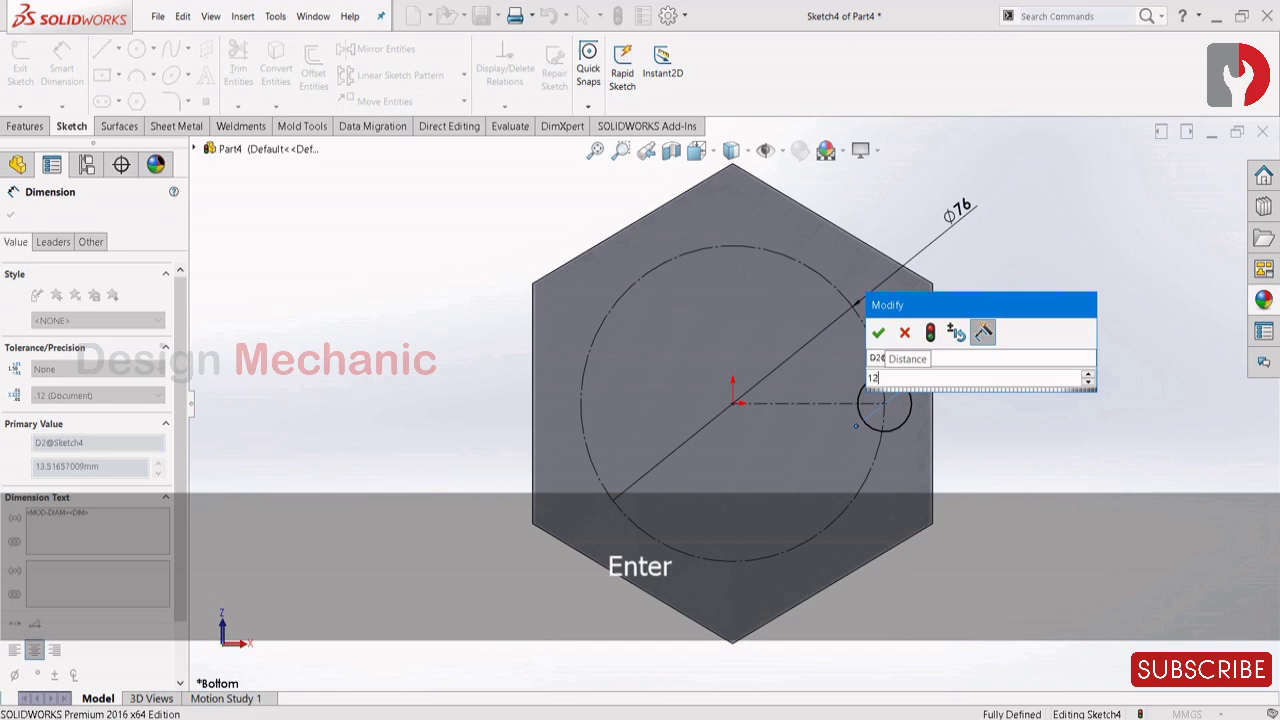
{"action": "left_click", "coordinate": [1042, 388]}
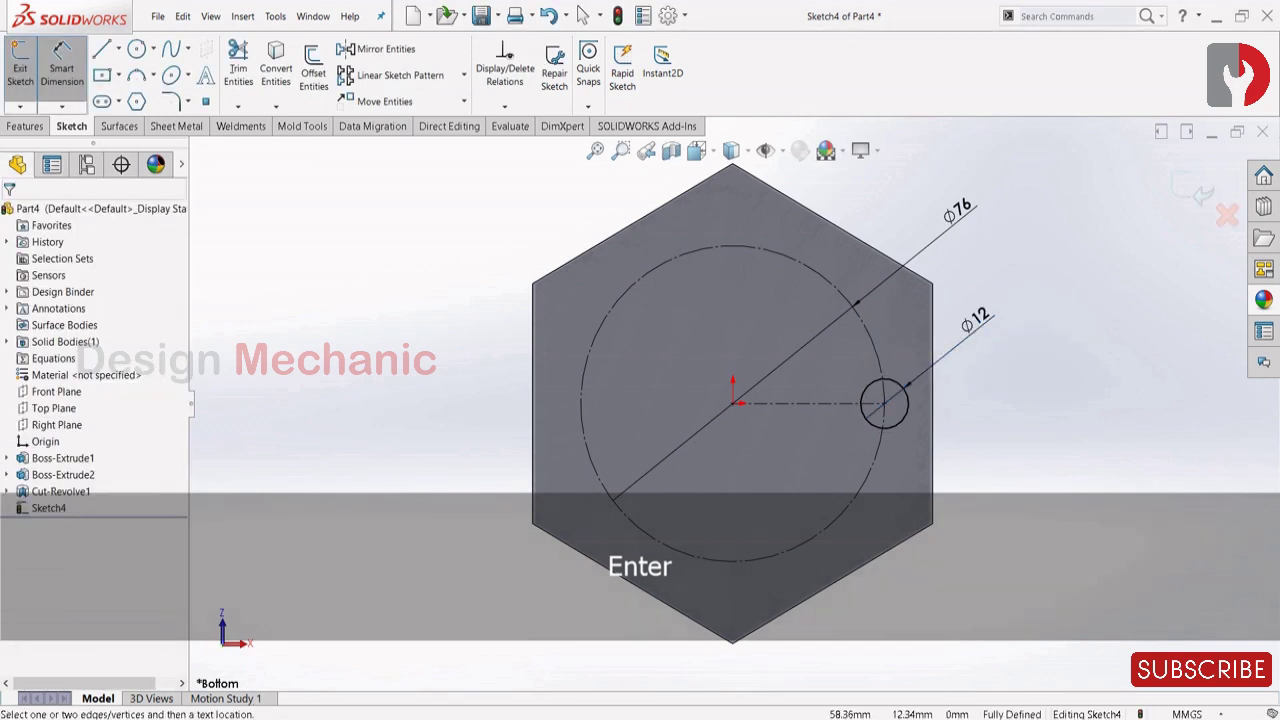
Circular-pattern the 12 mm circle around the origin with six equally spaced instances over 360 degrees
{"action": "scroll", "coordinate": [893, 329], "scroll_direction": "up", "scroll_amount": 1}
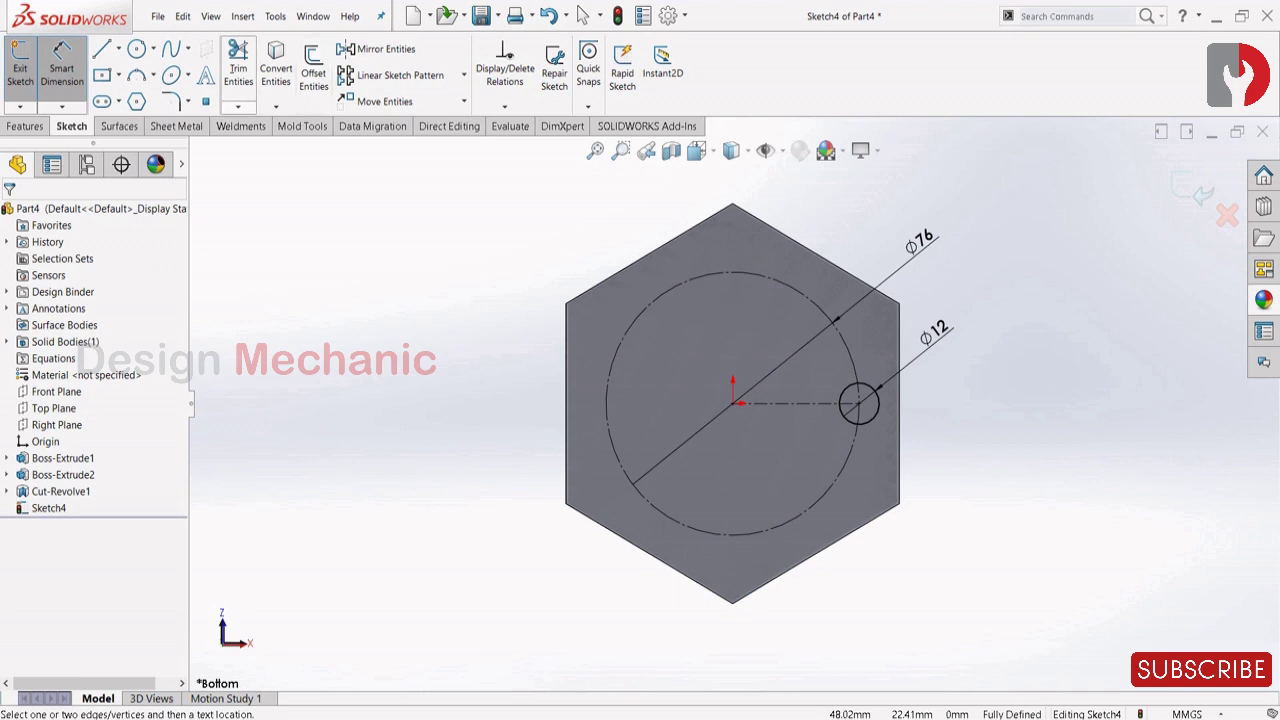
{"action": "left_click", "coordinate": [463, 75]}
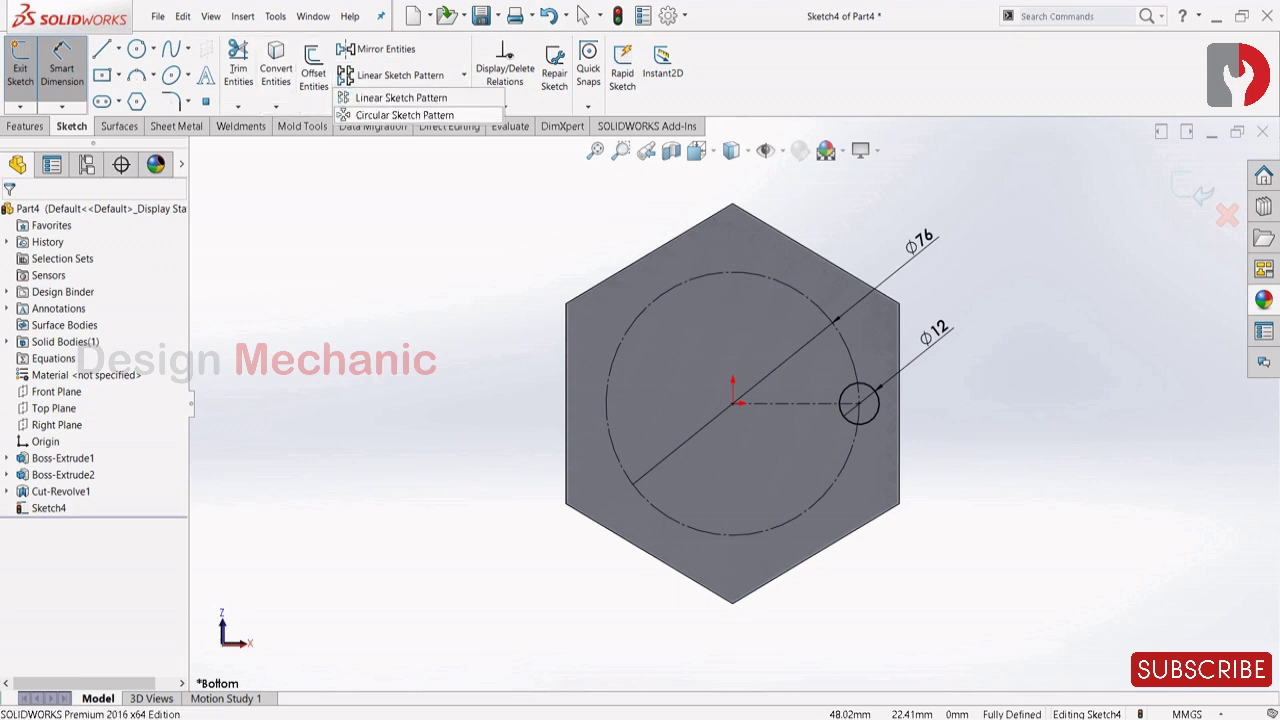
{"action": "left_click", "coordinate": [400, 115]}
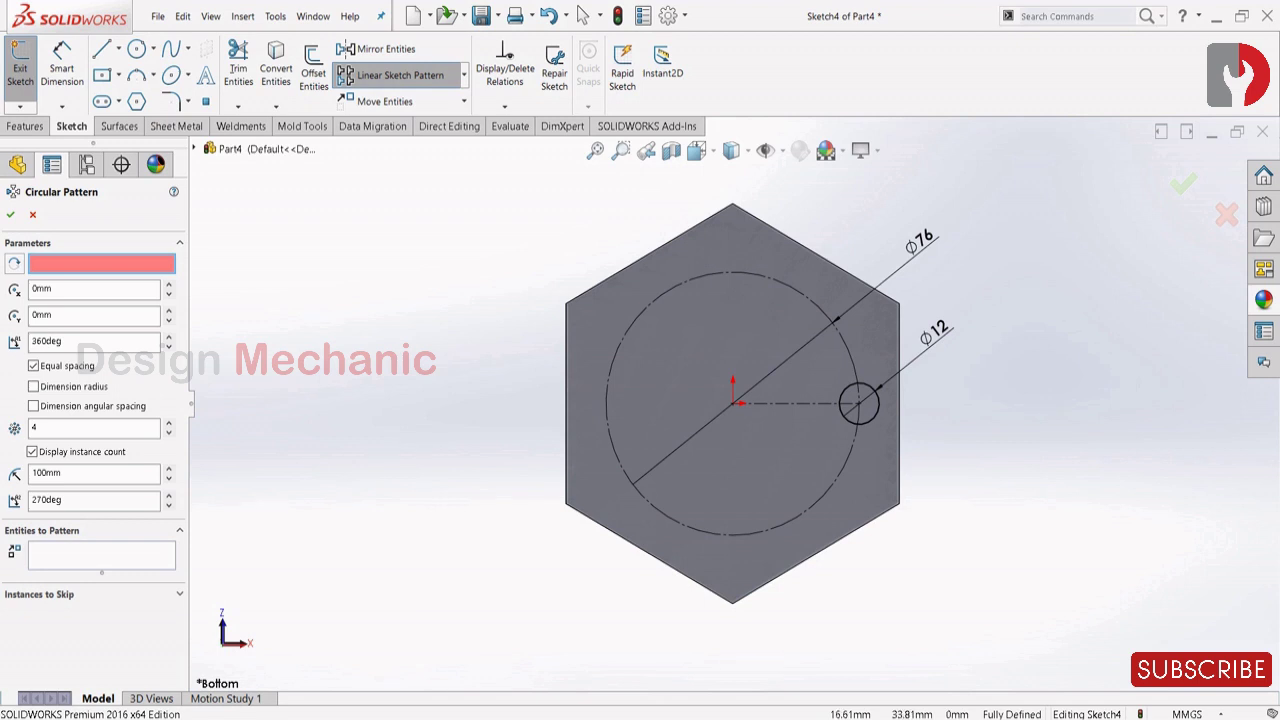
{"action": "left_click", "coordinate": [781, 283]}
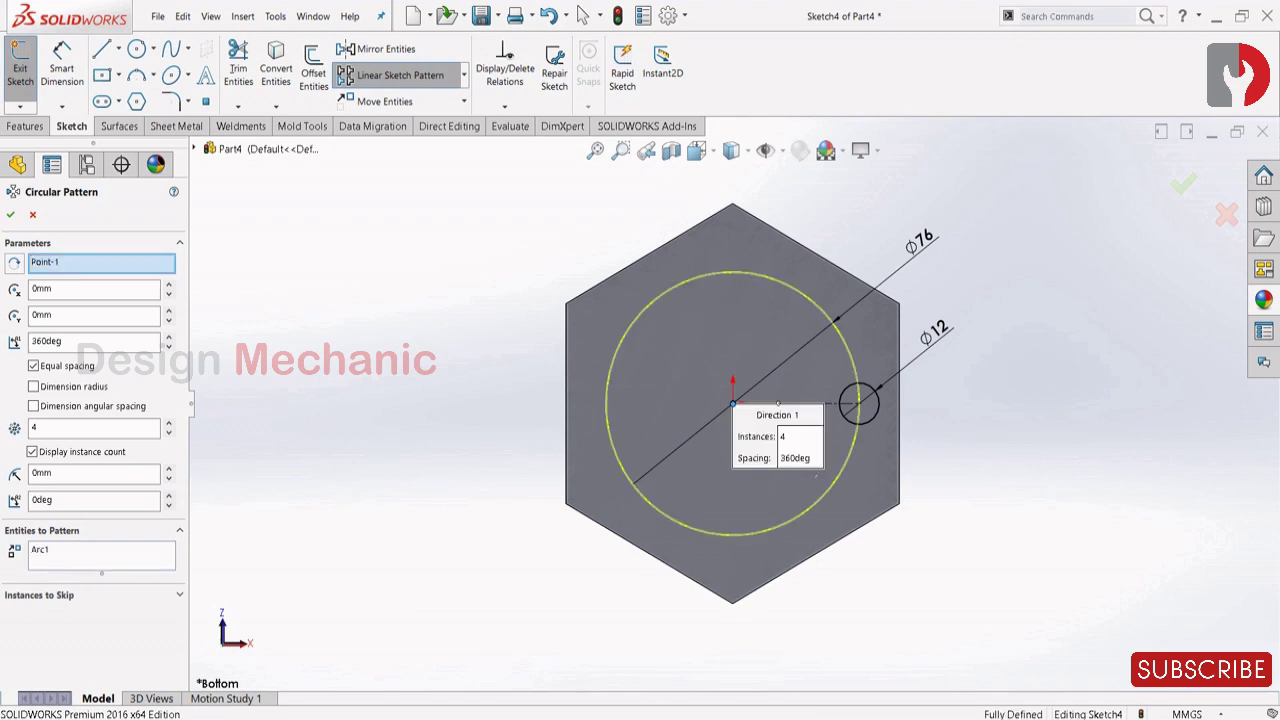
{"action": "left_click", "coordinate": [80, 551]}
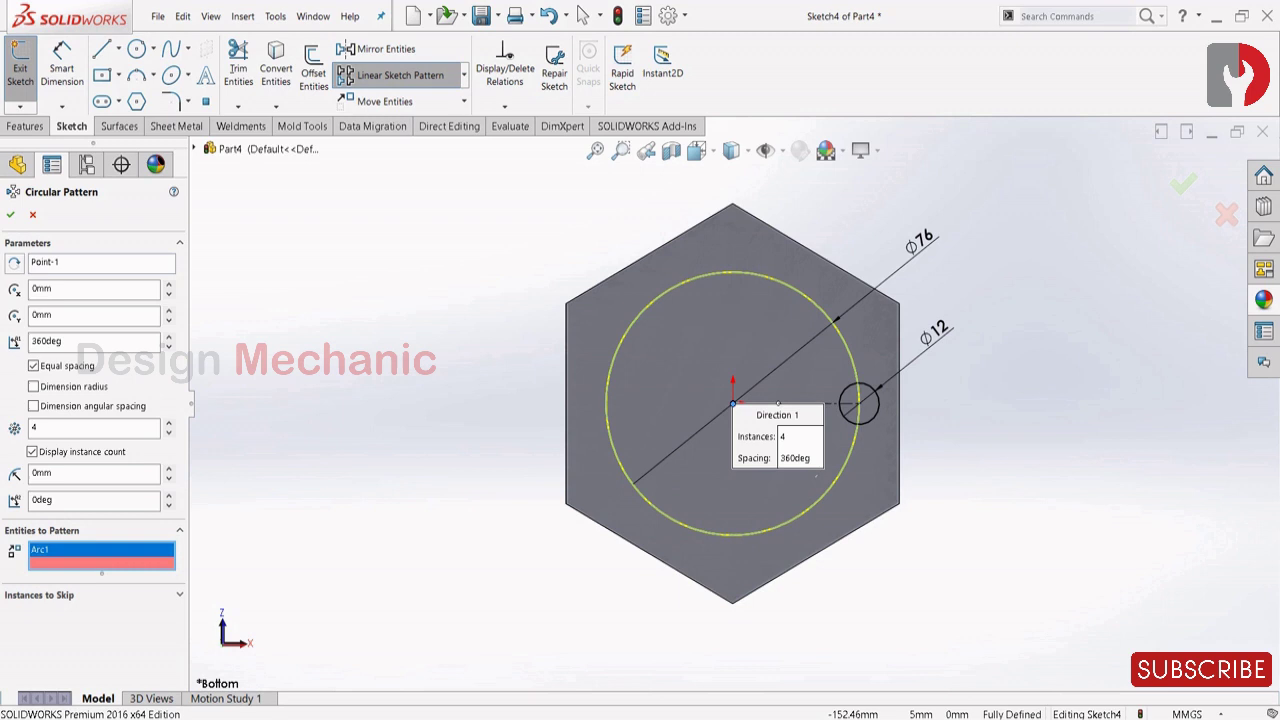
{"action": "key", "text": "Delete"}
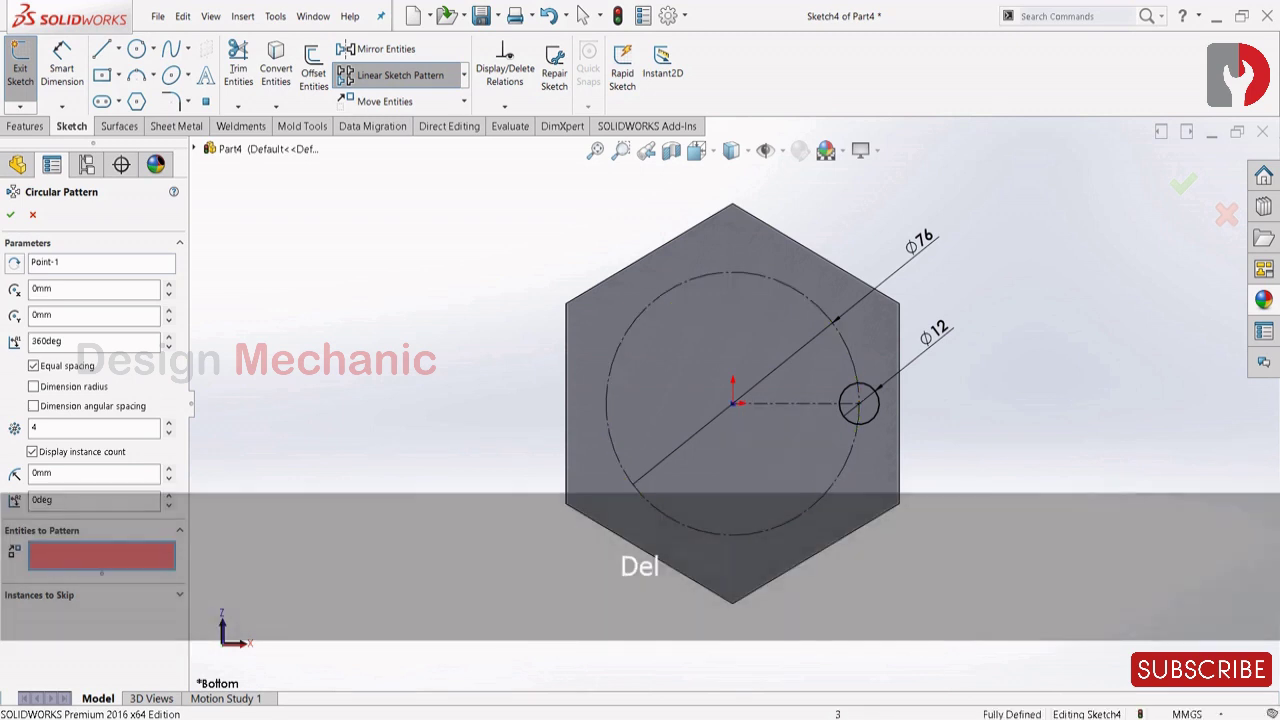
{"action": "left_click", "coordinate": [865, 386]}
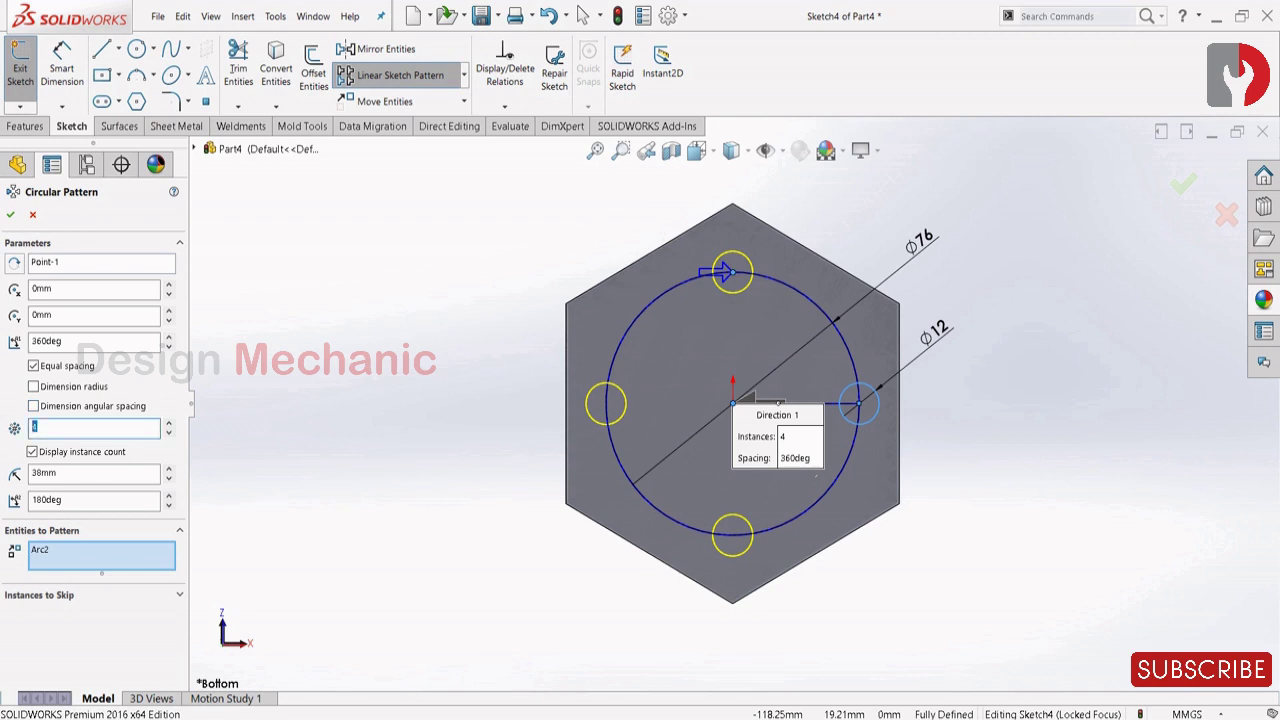
{"action": "type", "text": "6"}
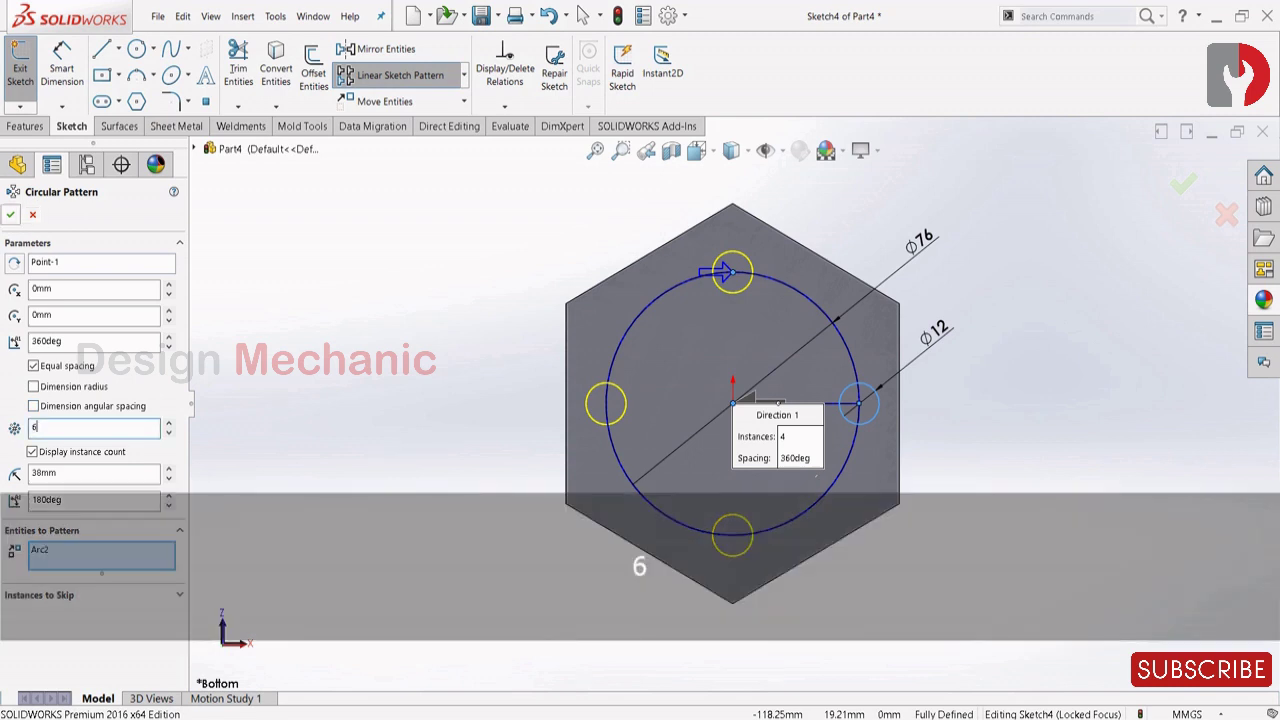
{"action": "key", "text": "Return"}
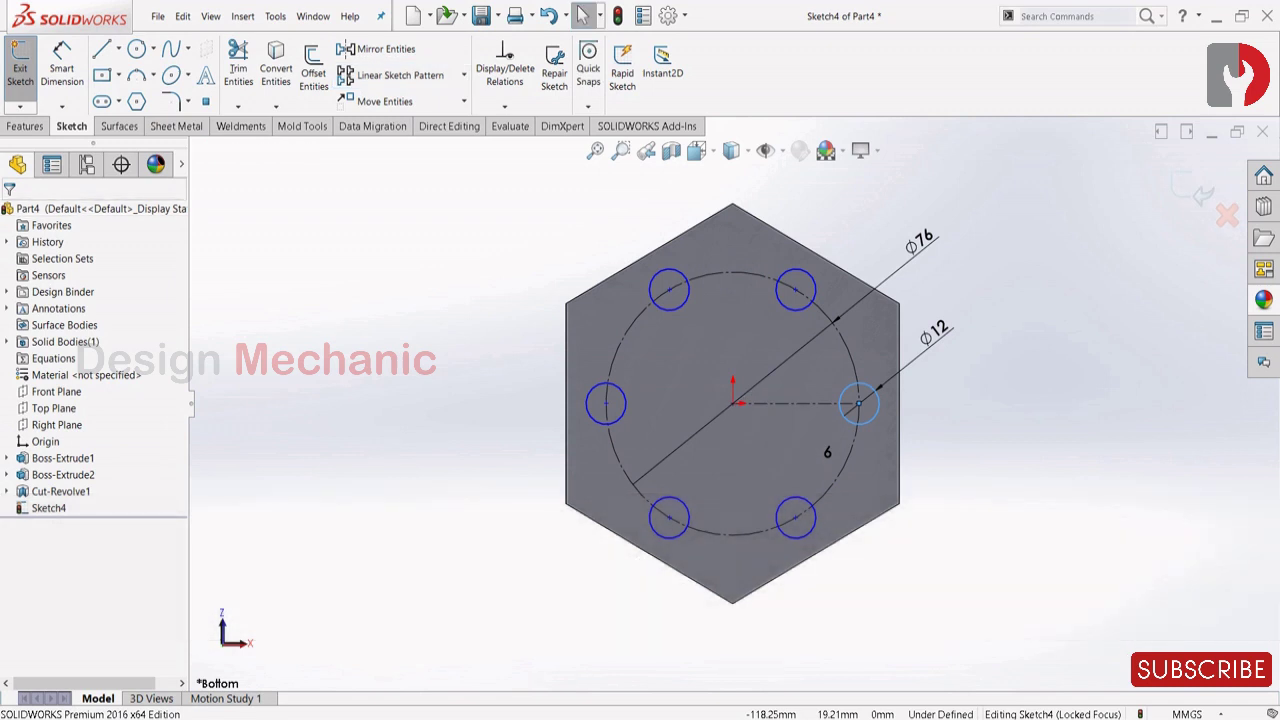
Make the center of the upper-right patterned circle coincident with the 76 mm construction circle
{"action": "scroll", "coordinate": [735, 392], "scroll_direction": "up", "scroll_amount": 2}
{"action": "scroll", "coordinate": [842, 302], "scroll_direction": "down", "scroll_amount": 6}
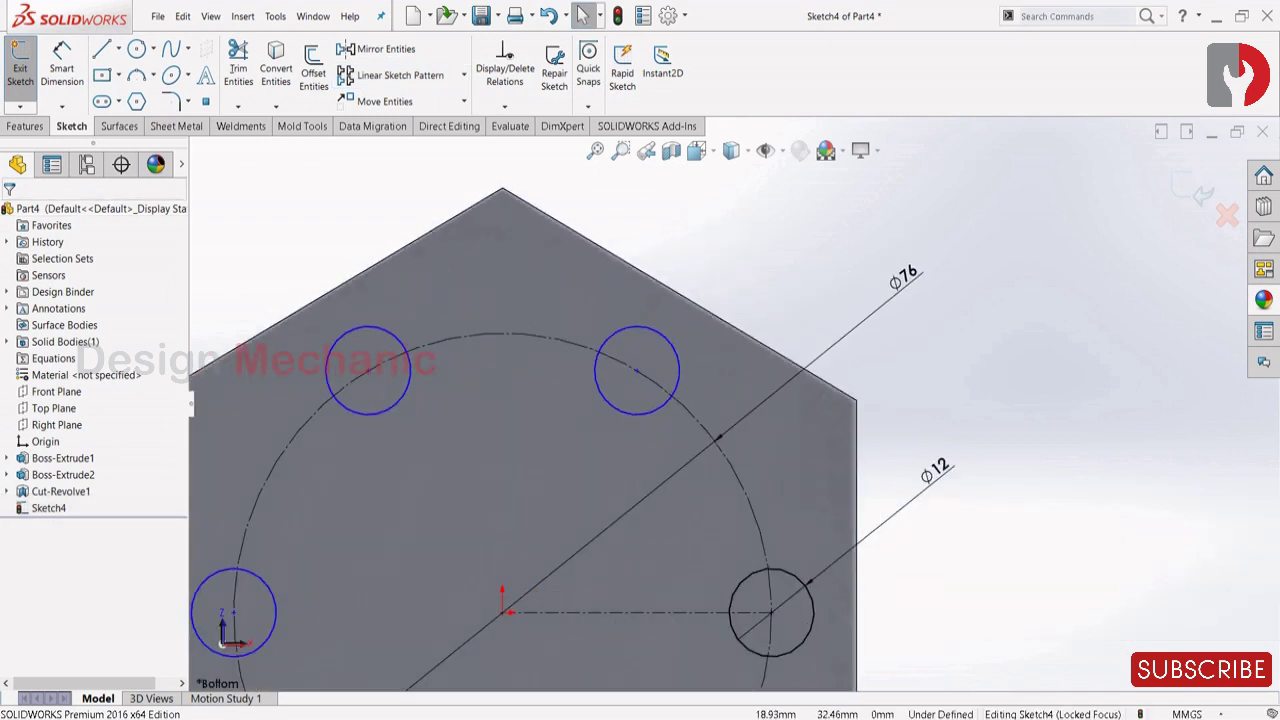
{"action": "left_click", "coordinate": [637, 370]}
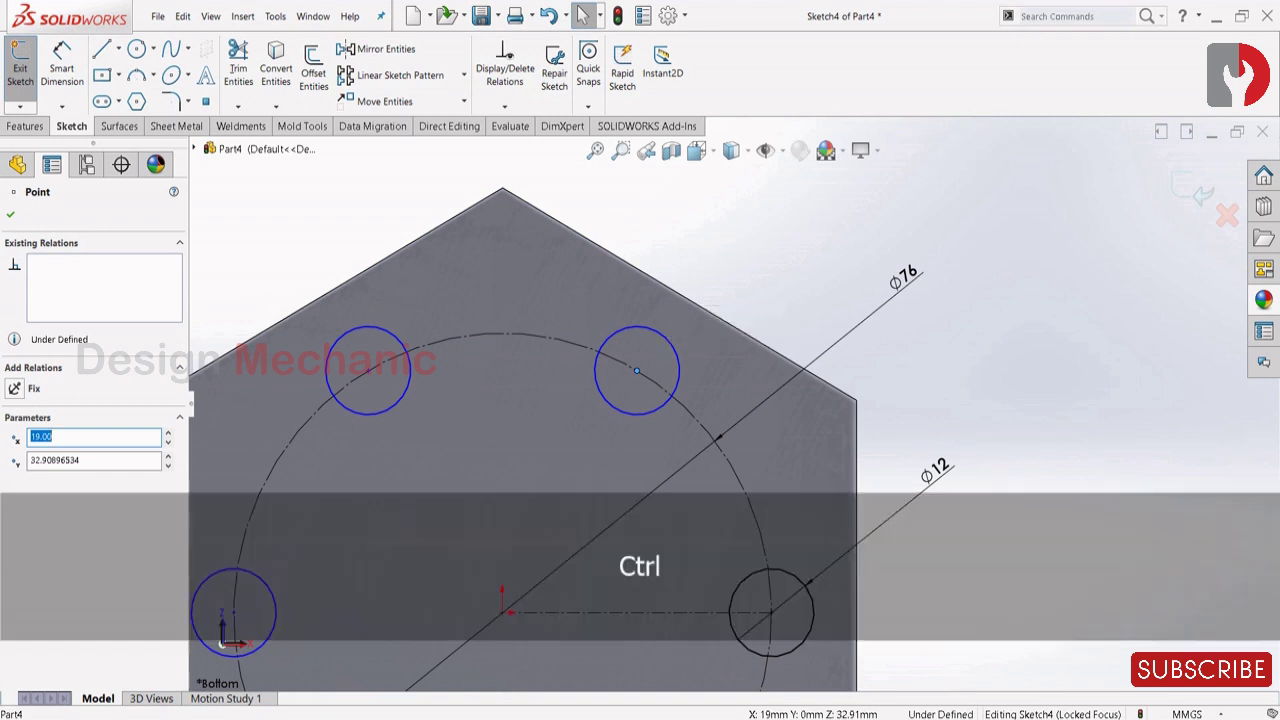
{"action": "left_click", "coordinate": [697, 420], "text": "ctrl"}
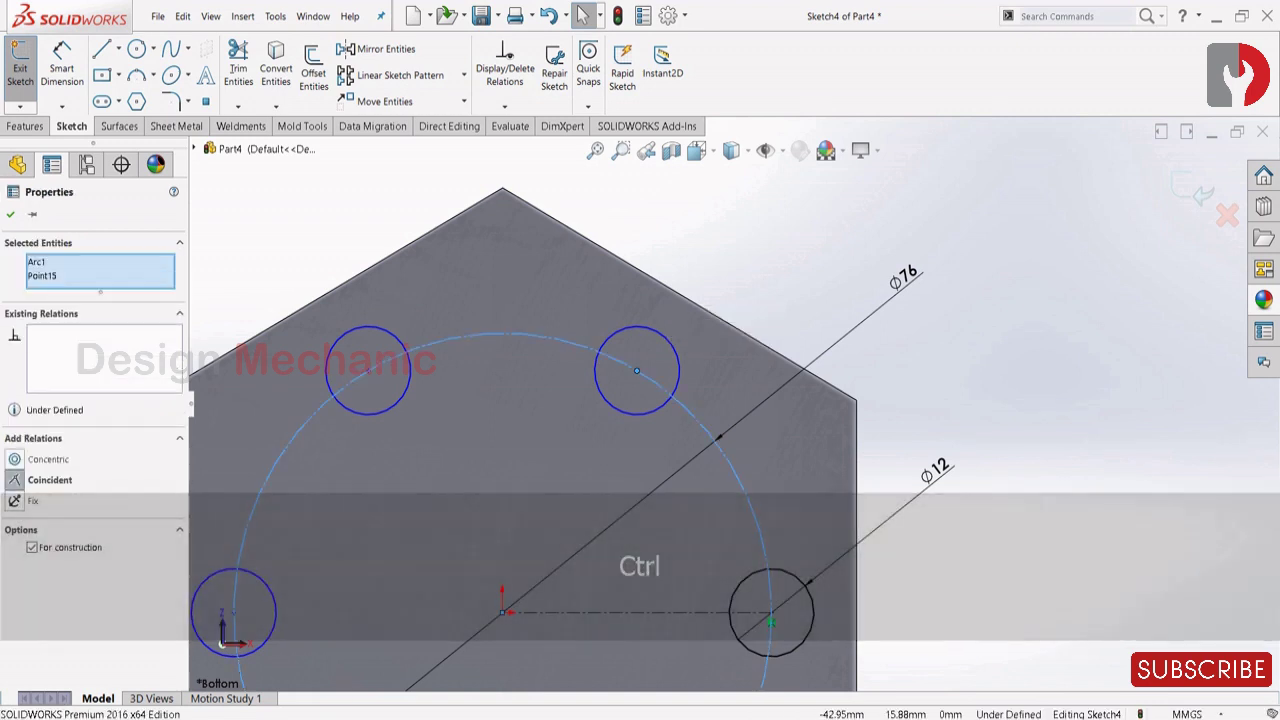
{"action": "left_click", "coordinate": [49, 480]}
{"action": "left_click", "coordinate": [705, 260]}
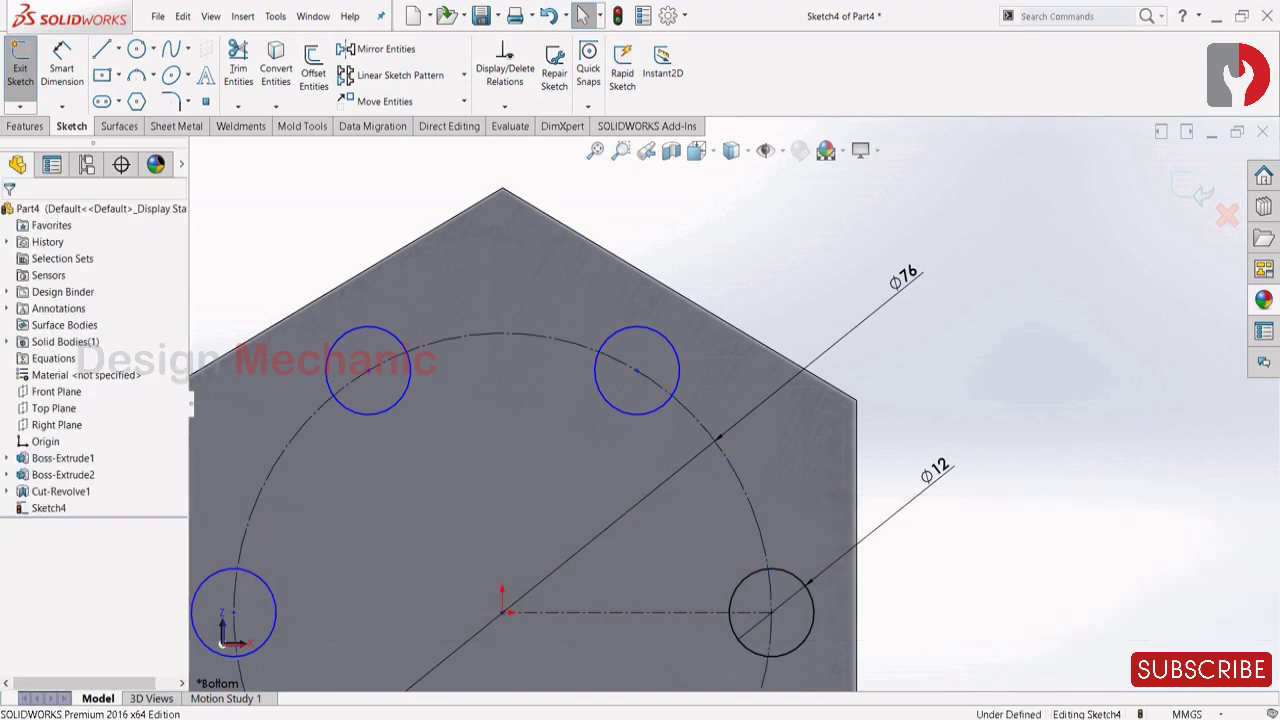
Make the center of the upper-left patterned circle coincident with the 76 mm construction circle
{"action": "left_click", "coordinate": [366, 370]}
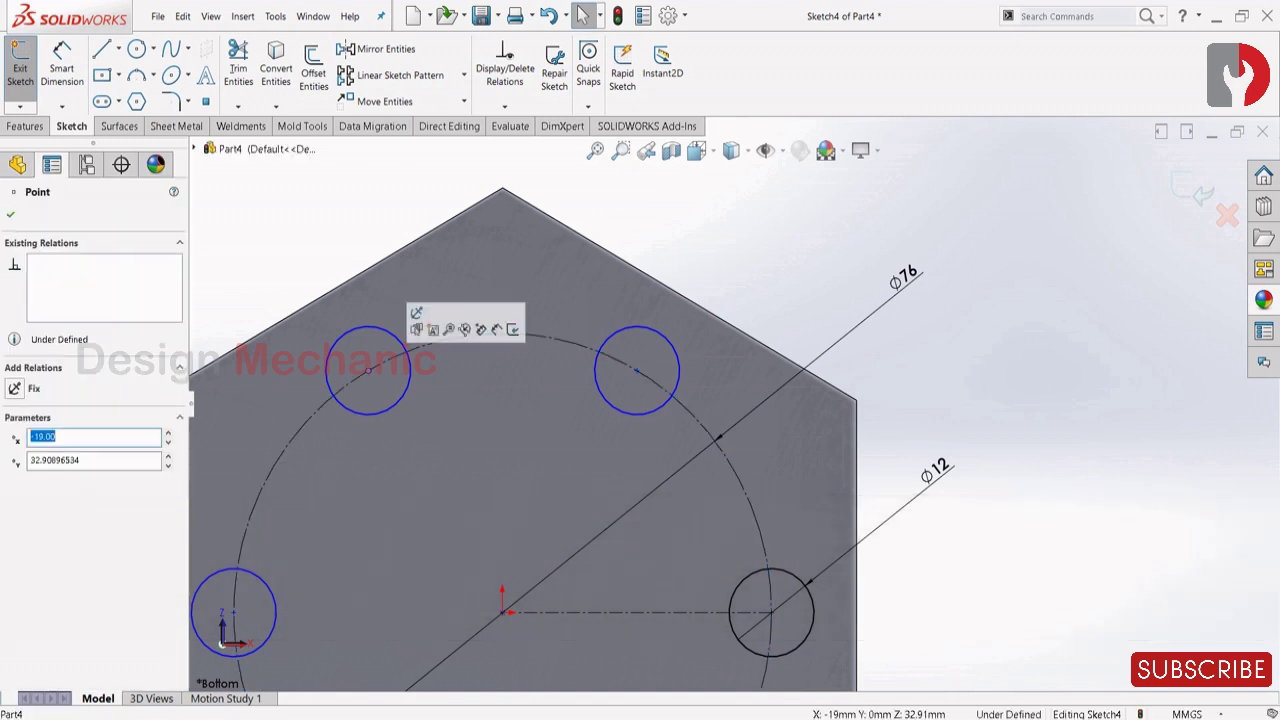
{"action": "left_click", "coordinate": [443, 339], "text": "ctrl"}
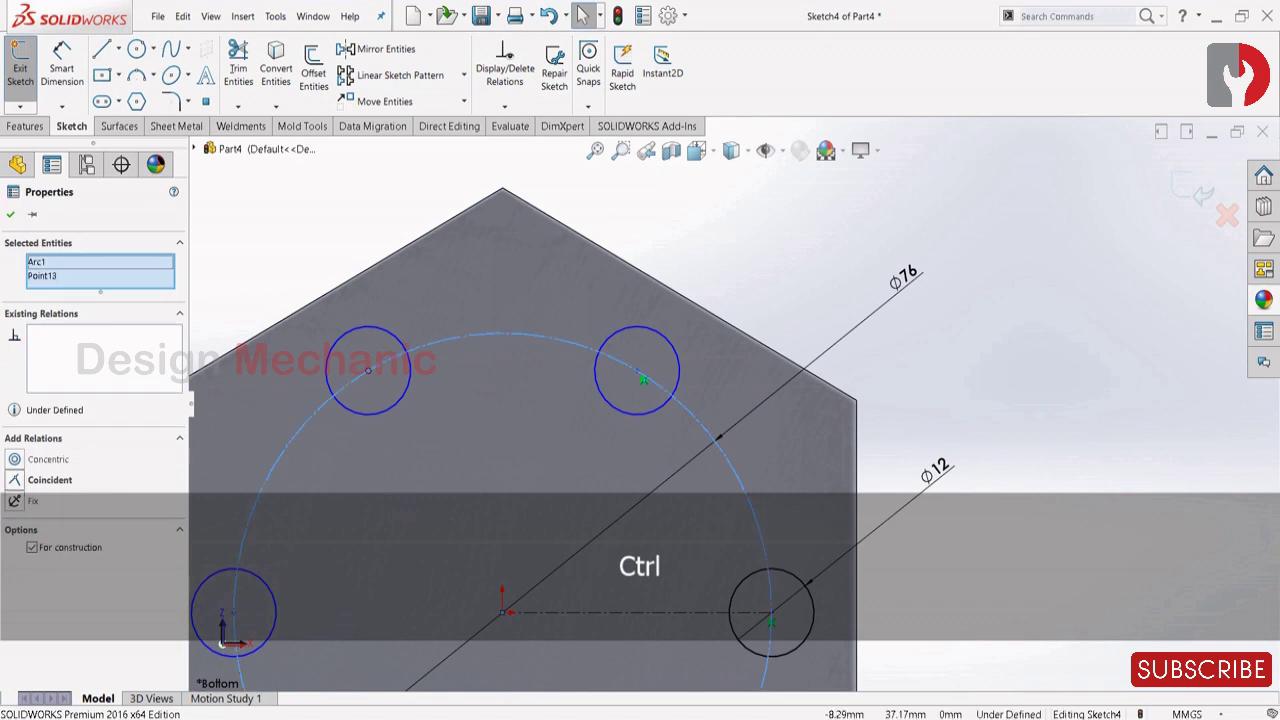
{"action": "left_click", "coordinate": [15, 480]}
{"action": "left_click", "coordinate": [707, 266]}
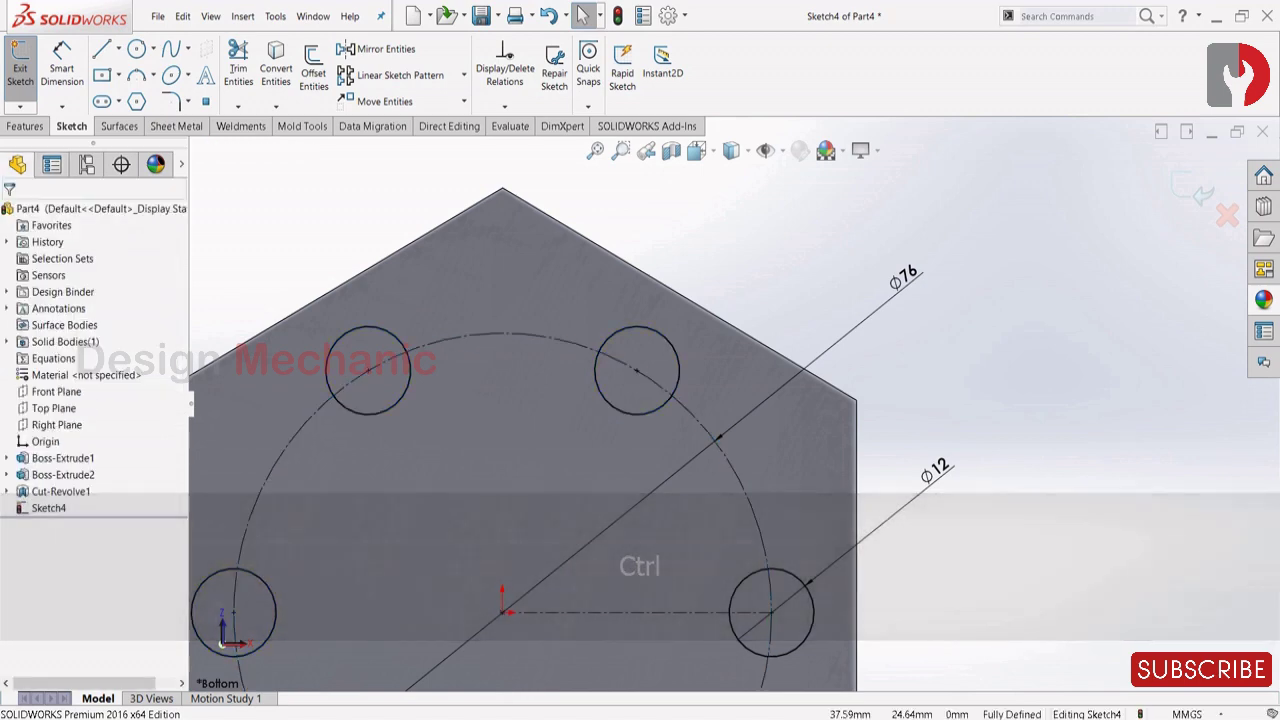
Cut-extrude the six-circle sketch with the Up To Next end condition
{"action": "scroll", "coordinate": [765, 434], "scroll_direction": "up", "scroll_amount": 5}
{"action": "scroll", "coordinate": [737, 403], "scroll_direction": "up", "scroll_amount": 2}
{"action": "scroll", "coordinate": [612, 427], "scroll_direction": "down", "scroll_amount": 2}
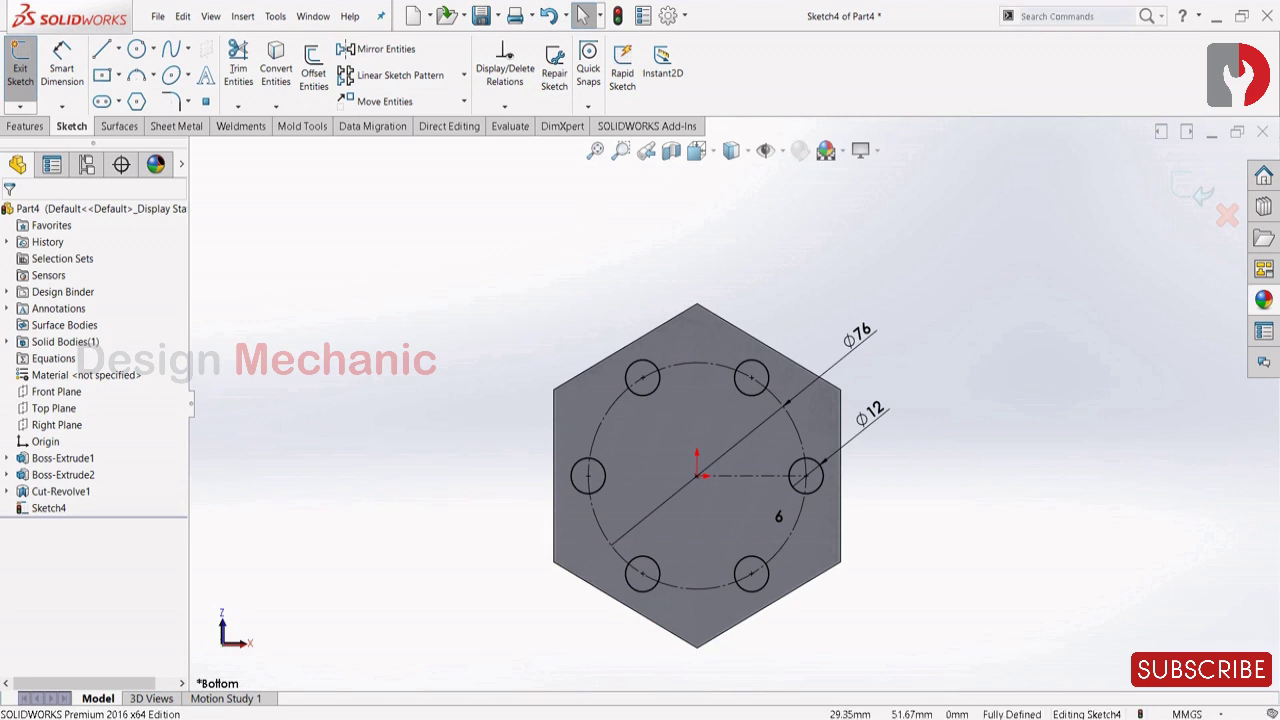
{"action": "left_click", "coordinate": [26, 127]}
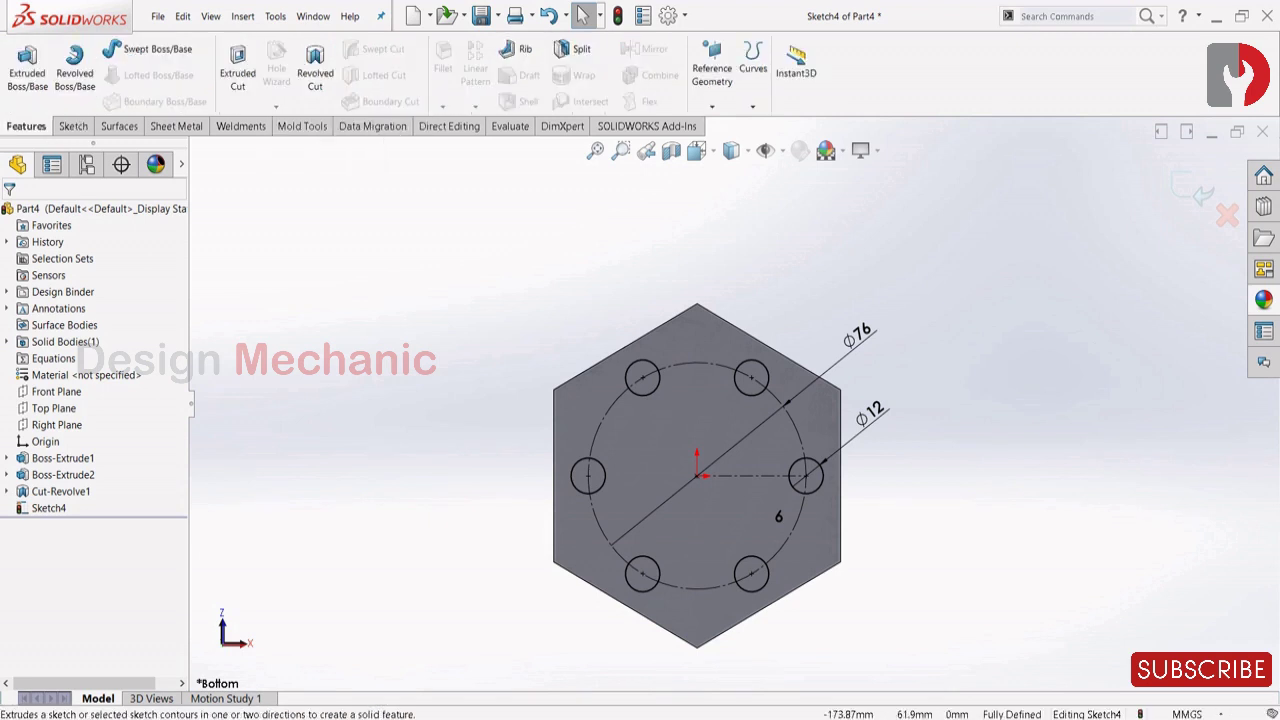
{"action": "left_click", "coordinate": [238, 72]}
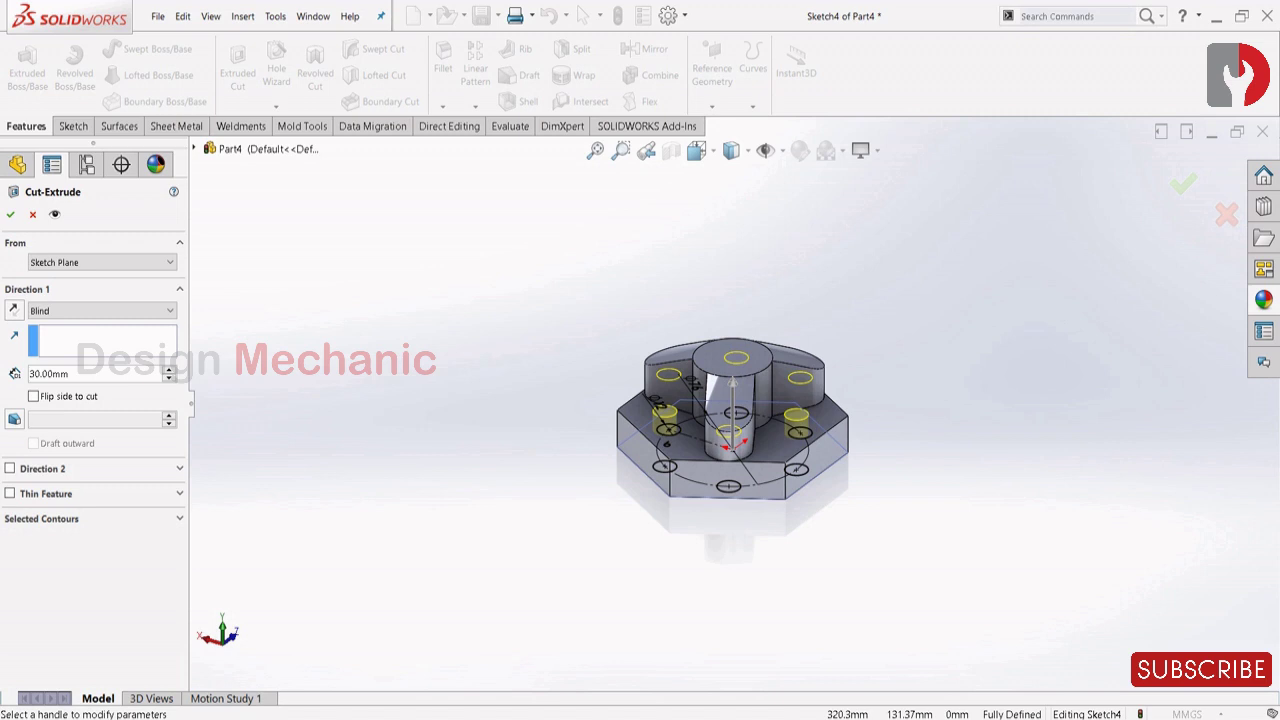
{"action": "left_click", "coordinate": [100, 311]}
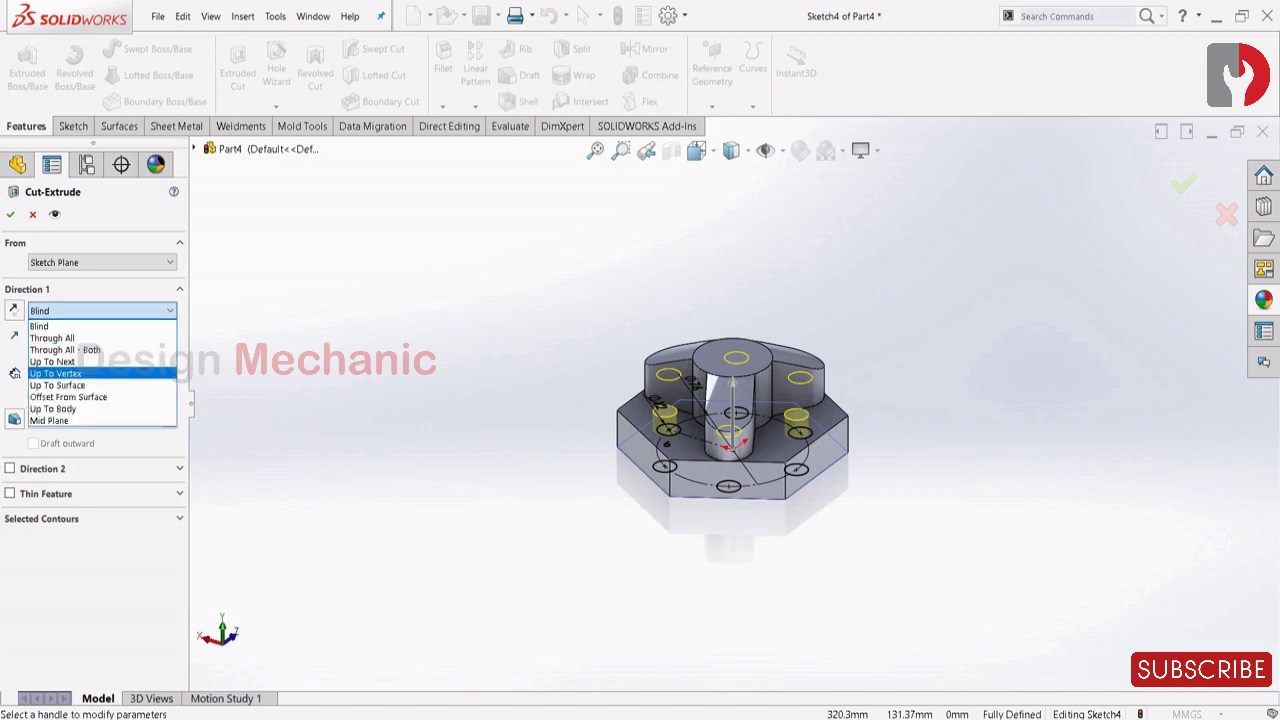
{"action": "left_click", "coordinate": [55, 361]}
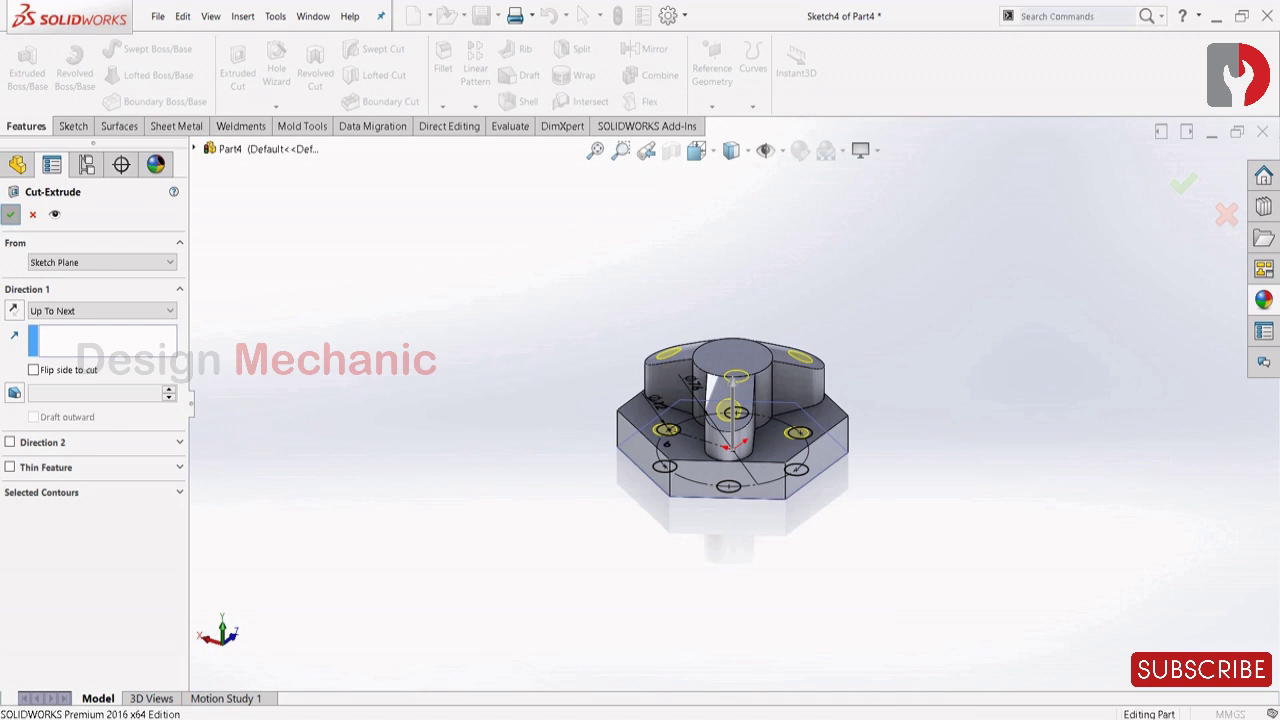
{"action": "left_click", "coordinate": [11, 214]}
Start a sketch on the hexagonal base's upper face, between the arms
{"action": "middle_click_drag", "start_coordinate": [735, 400], "coordinate": [865, 405]}
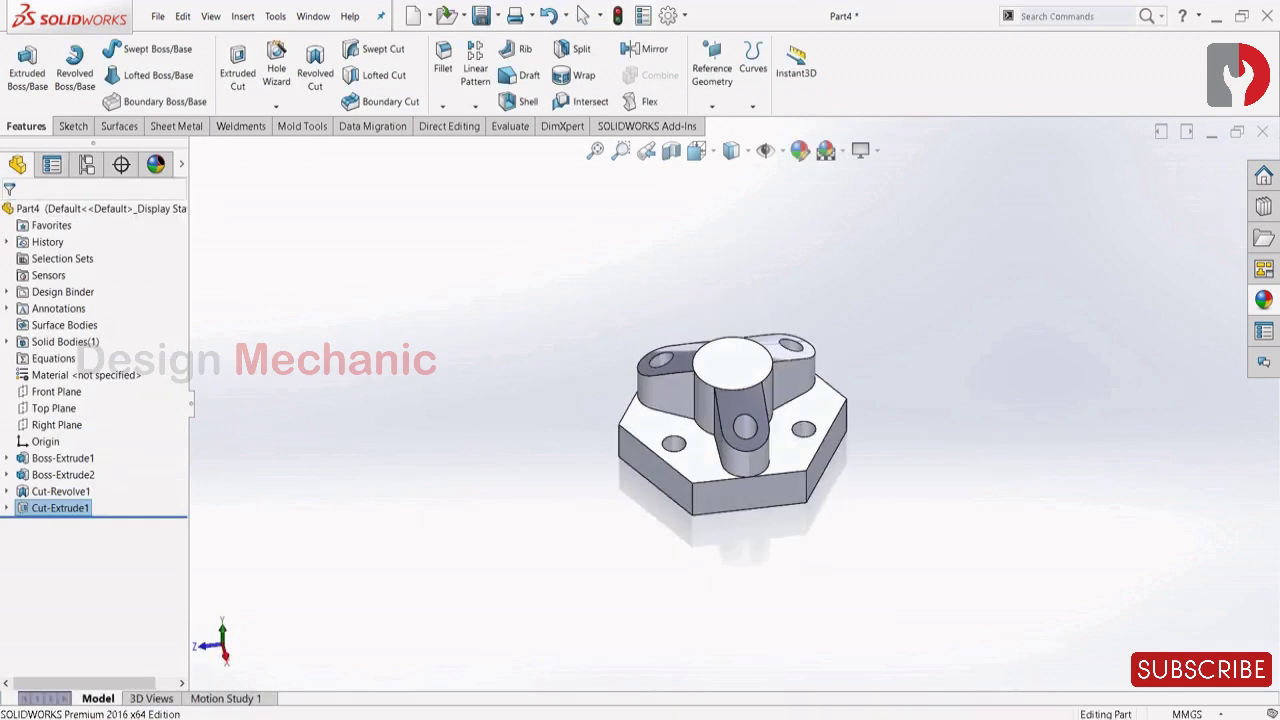
{"action": "left_click", "coordinate": [811, 400]}
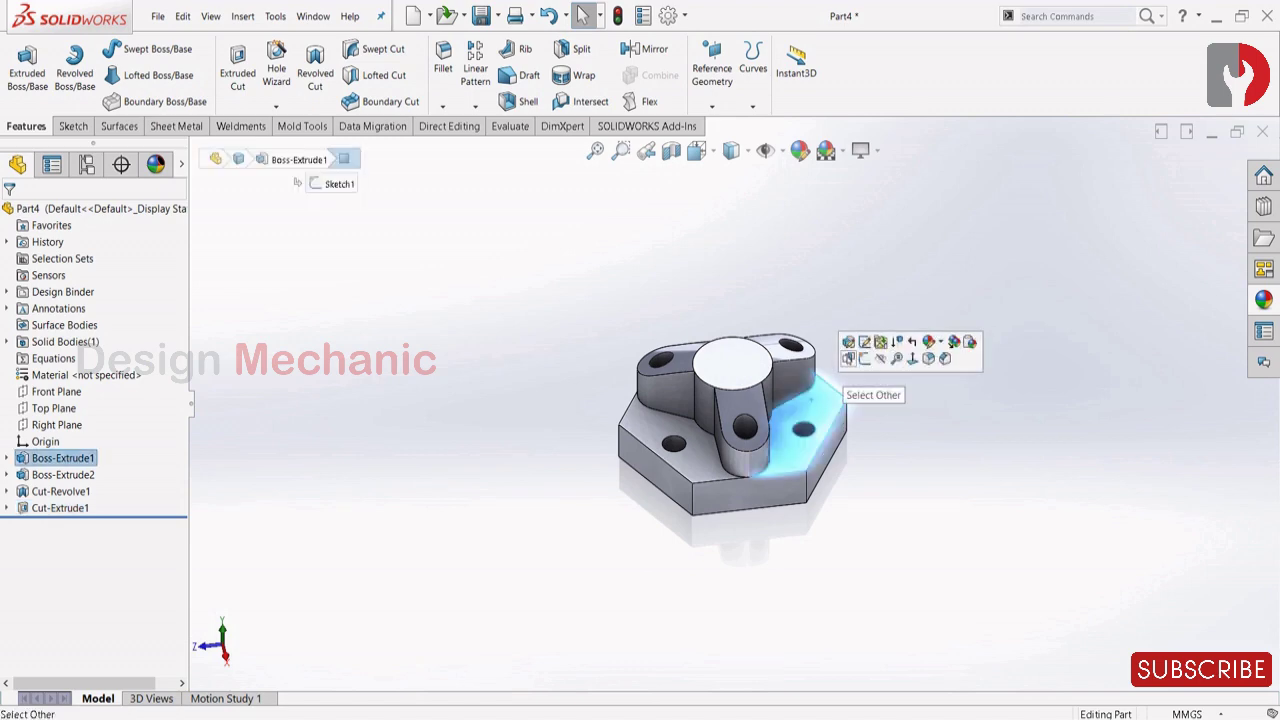
{"action": "left_click", "coordinate": [865, 358]}
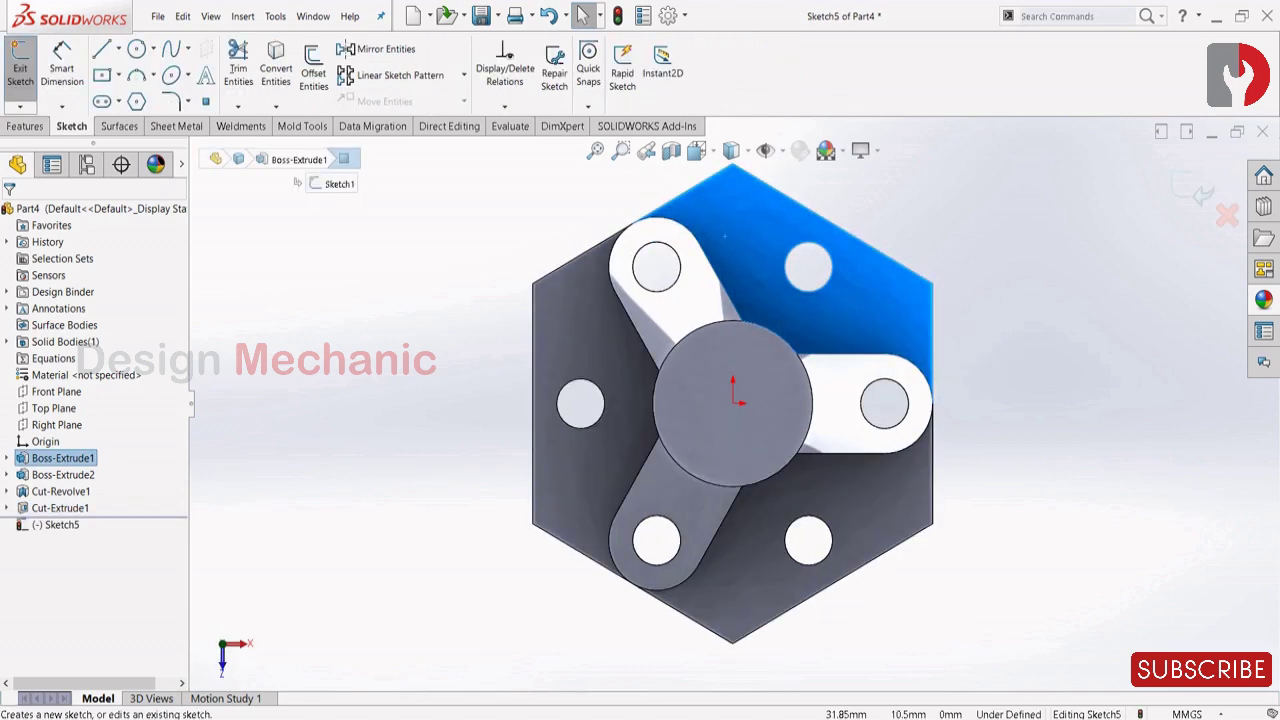
{"action": "scroll", "coordinate": [781, 198], "scroll_direction": "down", "scroll_amount": 2}
{"action": "scroll", "coordinate": [781, 198], "scroll_direction": "up", "scroll_amount": 2}
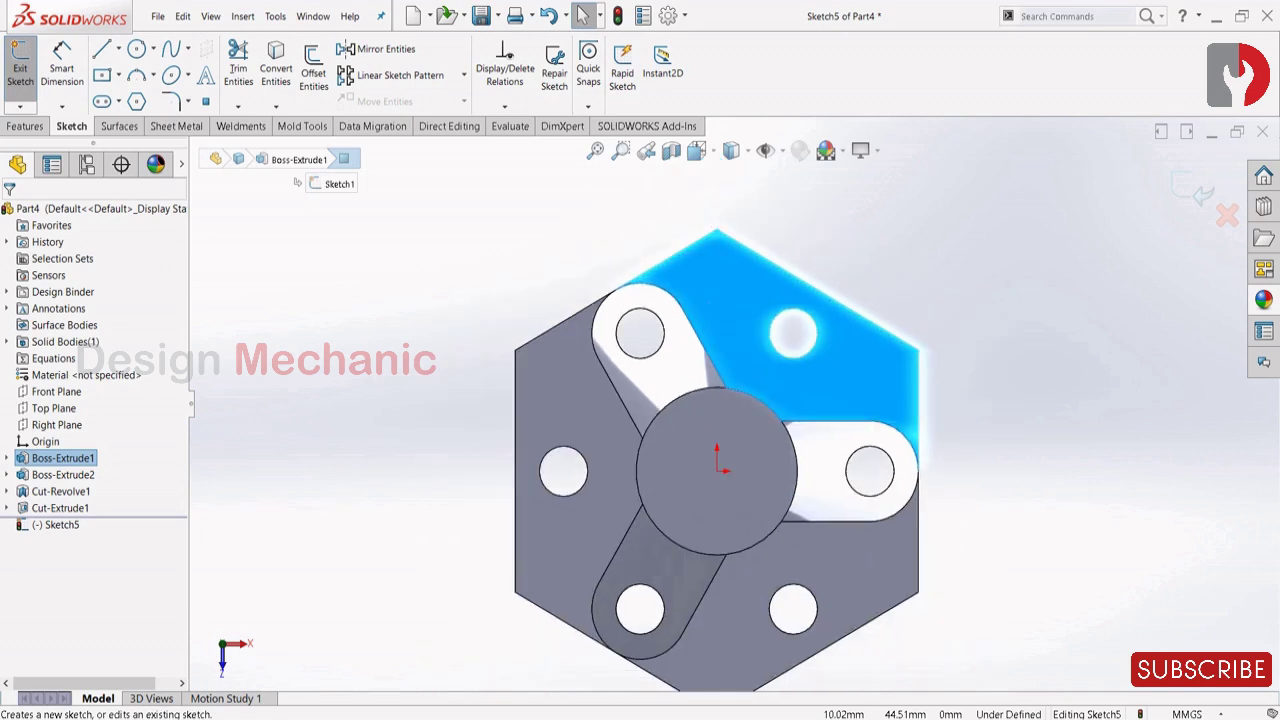
{"action": "left_click", "coordinate": [944, 604]}
{"action": "scroll", "coordinate": [566, 408], "scroll_direction": "down", "scroll_amount": 1}
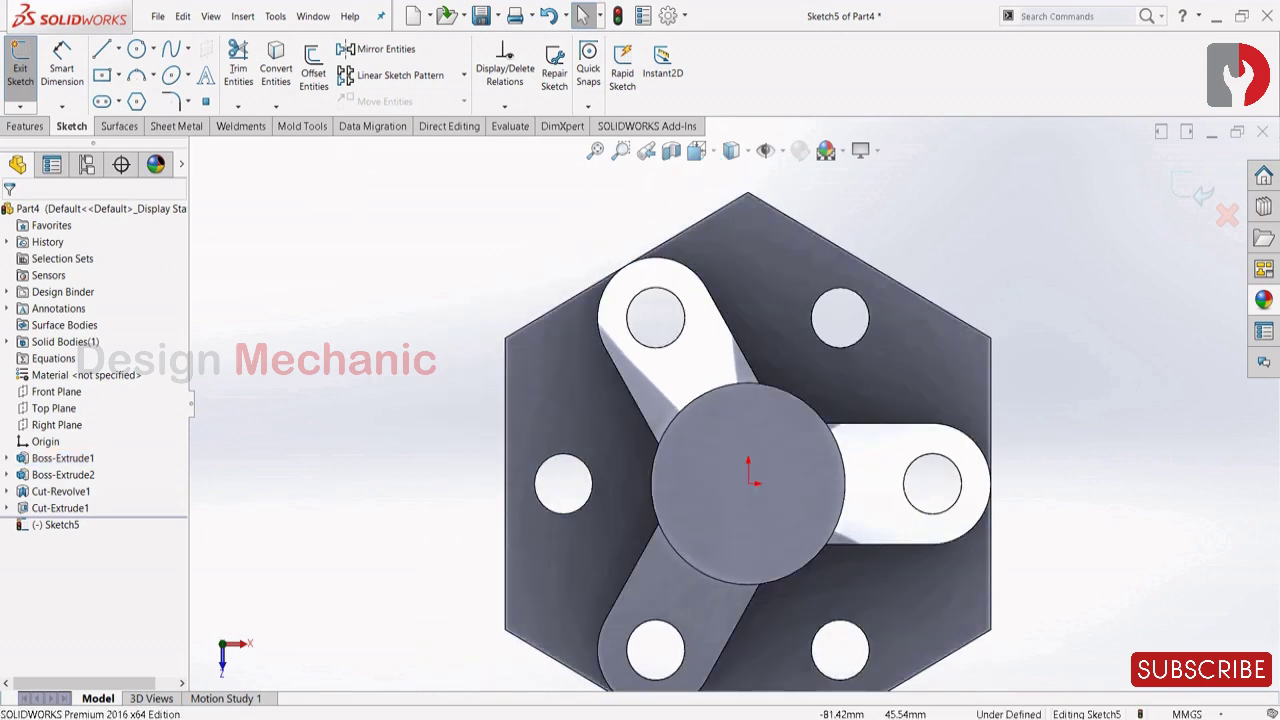
Draw a circle with a radius of about 12 mm concentric with the hole near the hexagon's left edge
{"action": "left_click", "coordinate": [137, 49]}
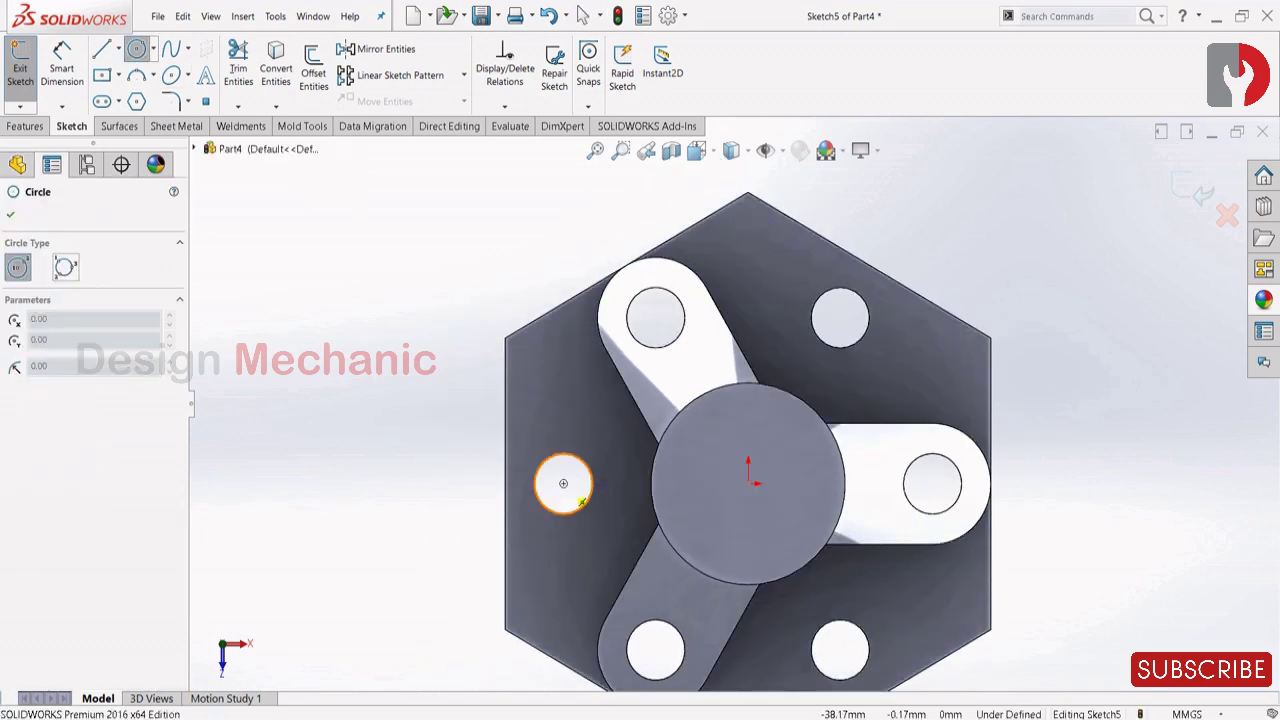
{"action": "left_click", "coordinate": [563, 483]}
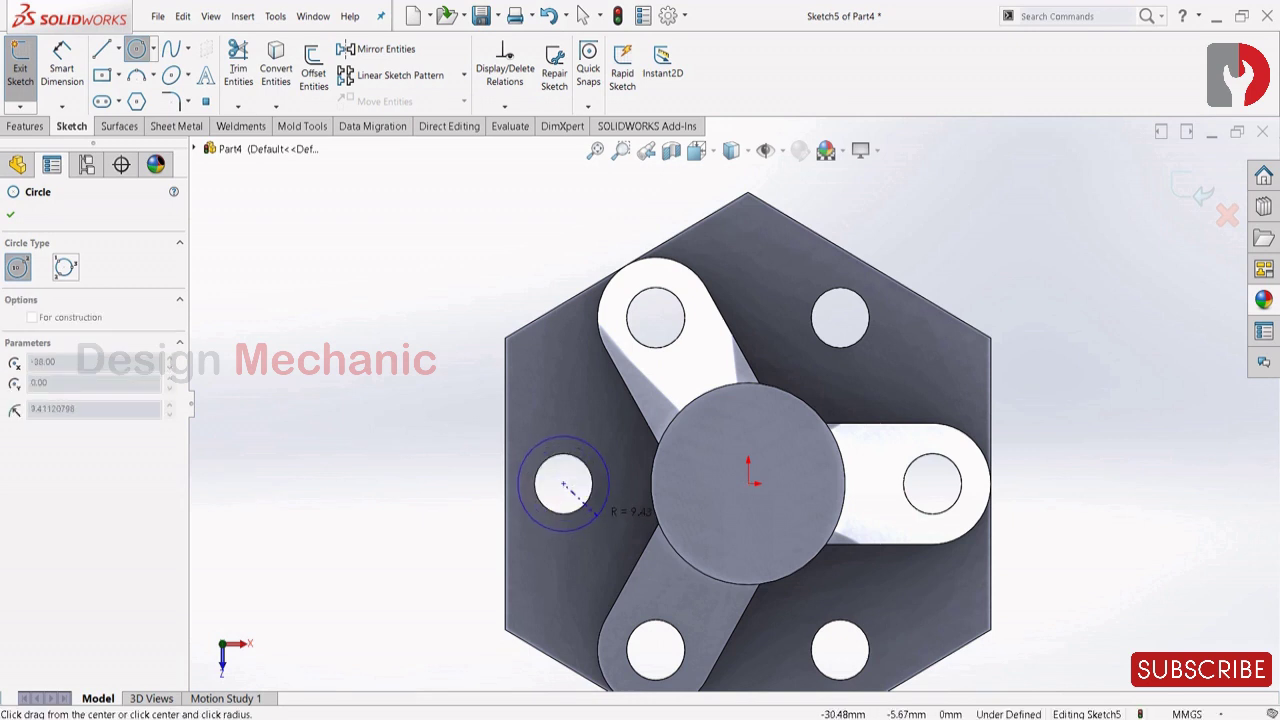
{"action": "left_click", "coordinate": [505, 485]}
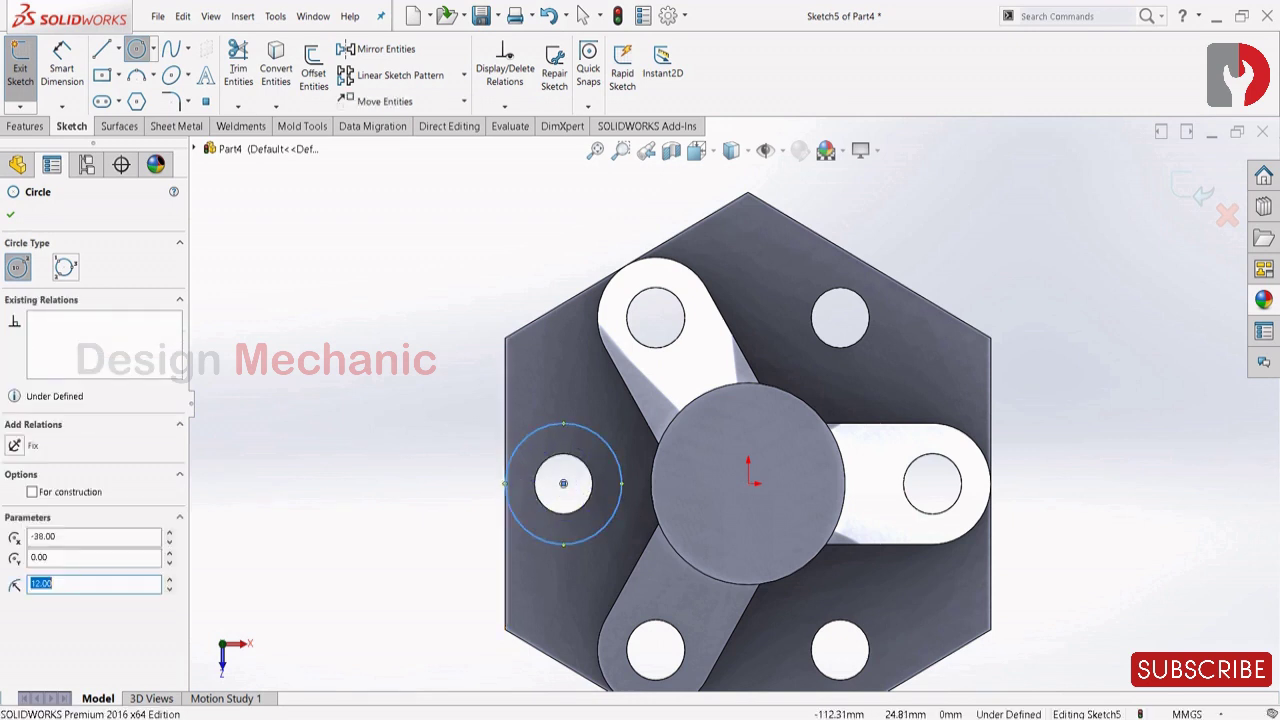
{"action": "key", "text": "Escape"}
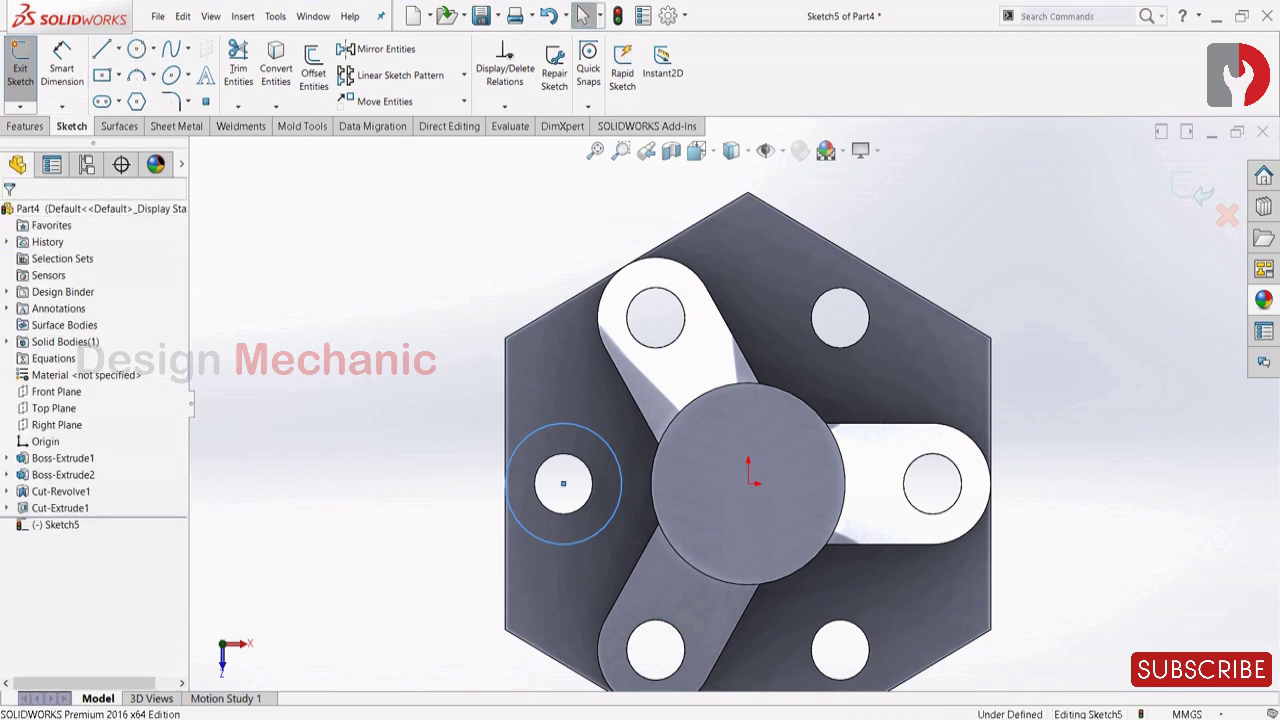
Make the new circle tangent to the hexagon's left edge
{"action": "left_click", "coordinate": [532, 433]}
{"action": "left_click", "coordinate": [505, 437], "text": "ctrl"}
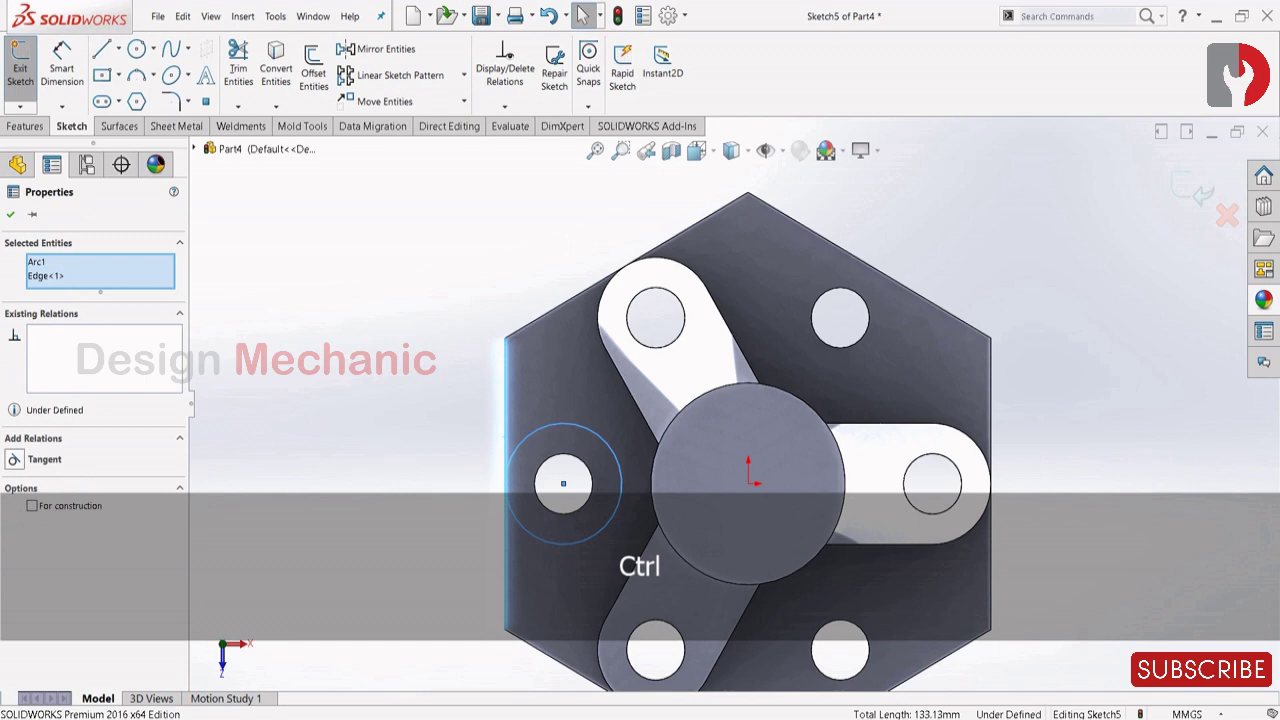
{"action": "key", "text": "Escape"}
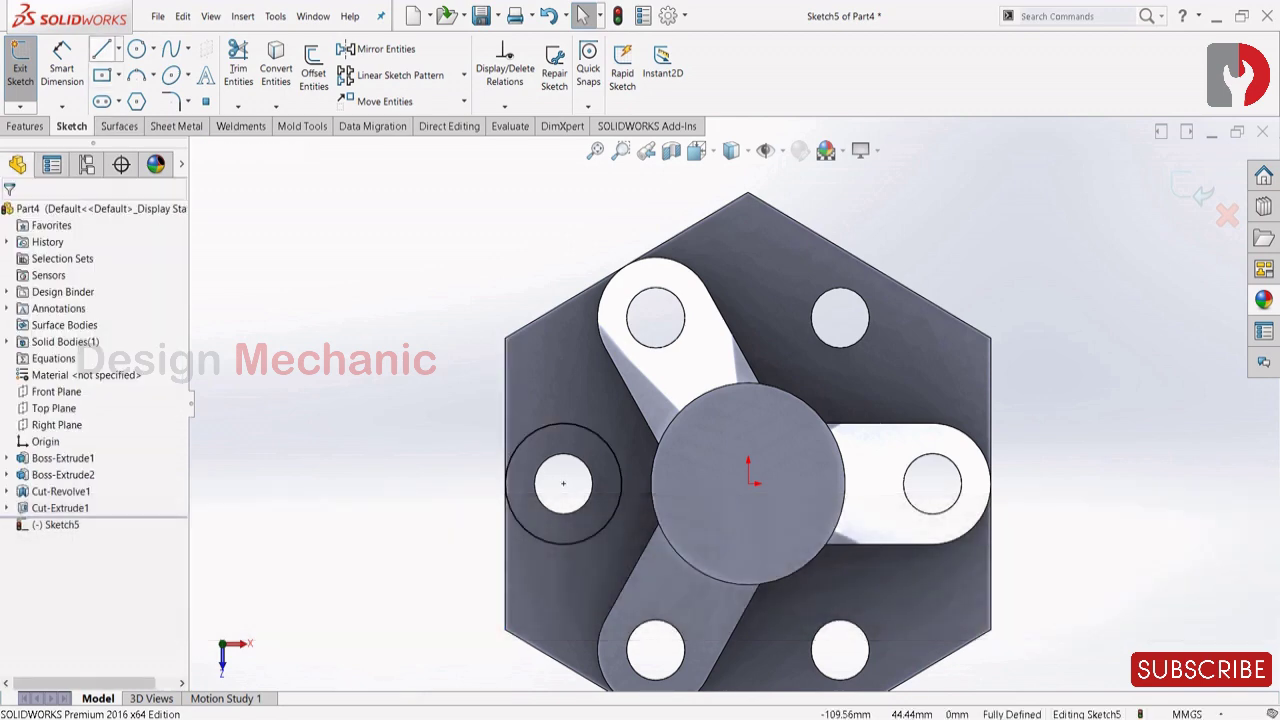
Draw three connected lines from the circle's top point to the hexagon's left edge, 24 mm down that edge, and back to the circle's bottom point
{"action": "key", "text": "l"}
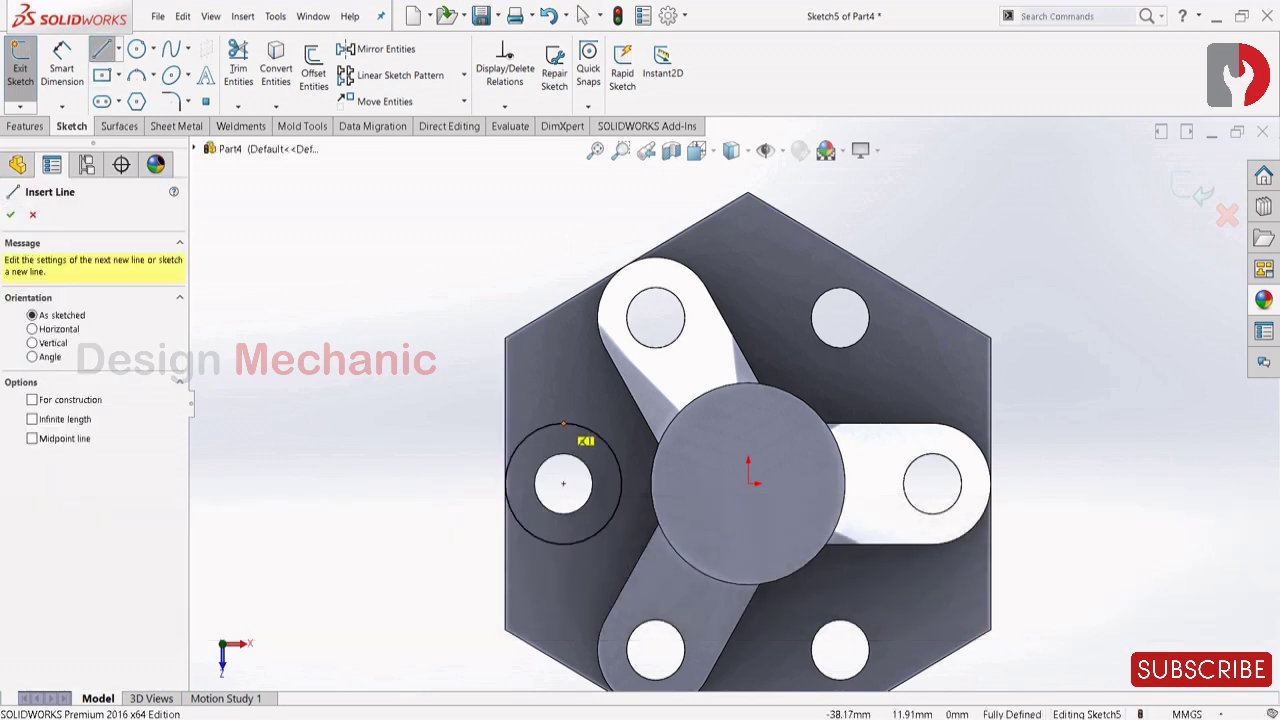
{"action": "left_click", "coordinate": [563, 424]}
{"action": "left_click", "coordinate": [505, 424]}
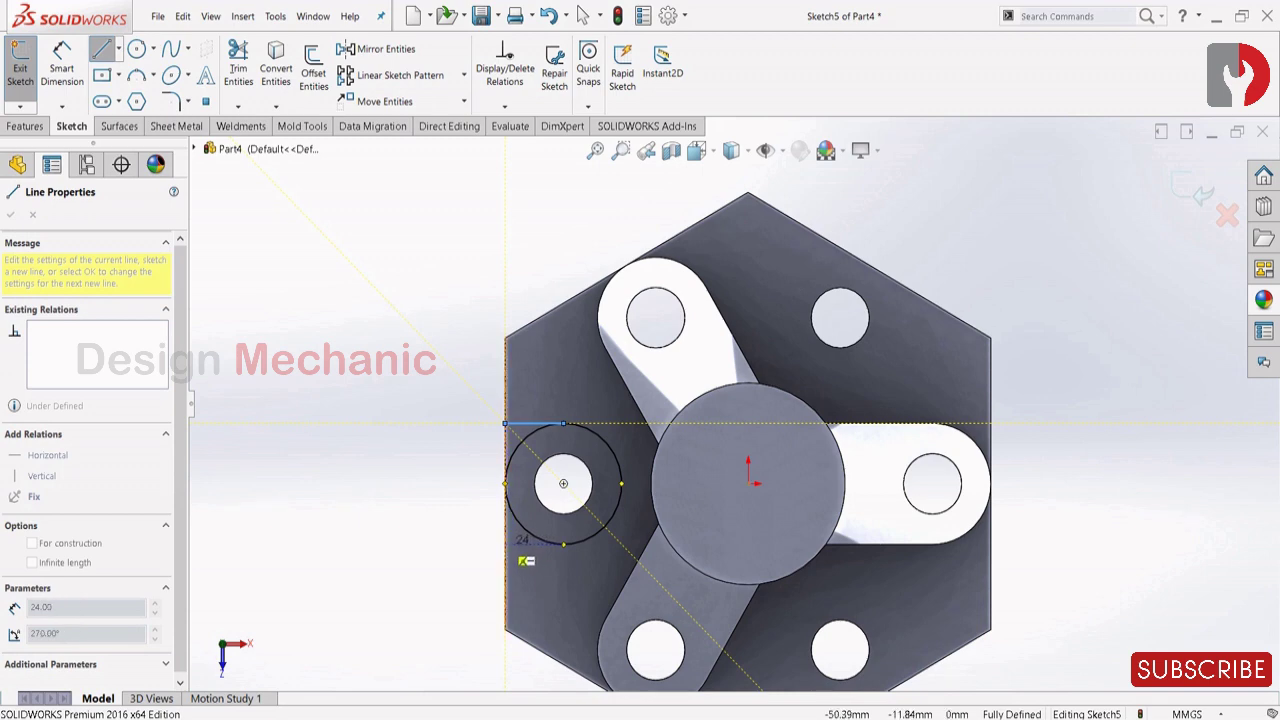
{"action": "left_click", "coordinate": [505, 544]}
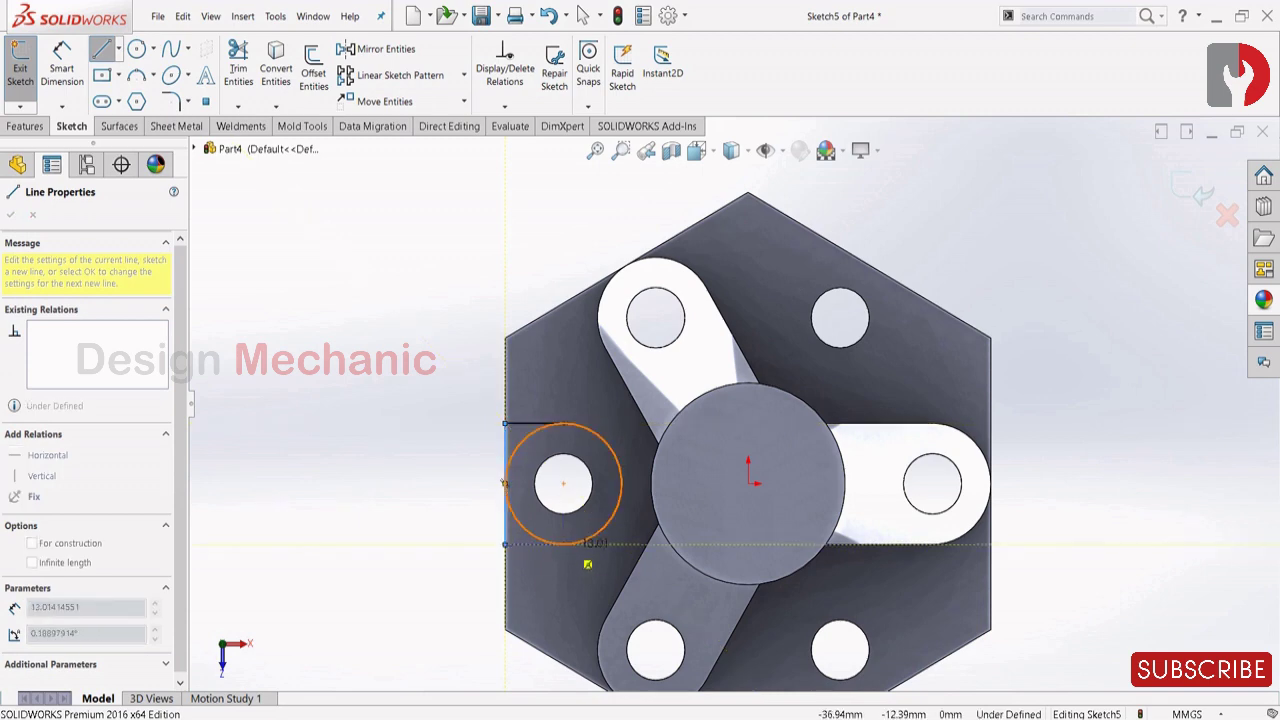
{"action": "left_click", "coordinate": [563, 544]}
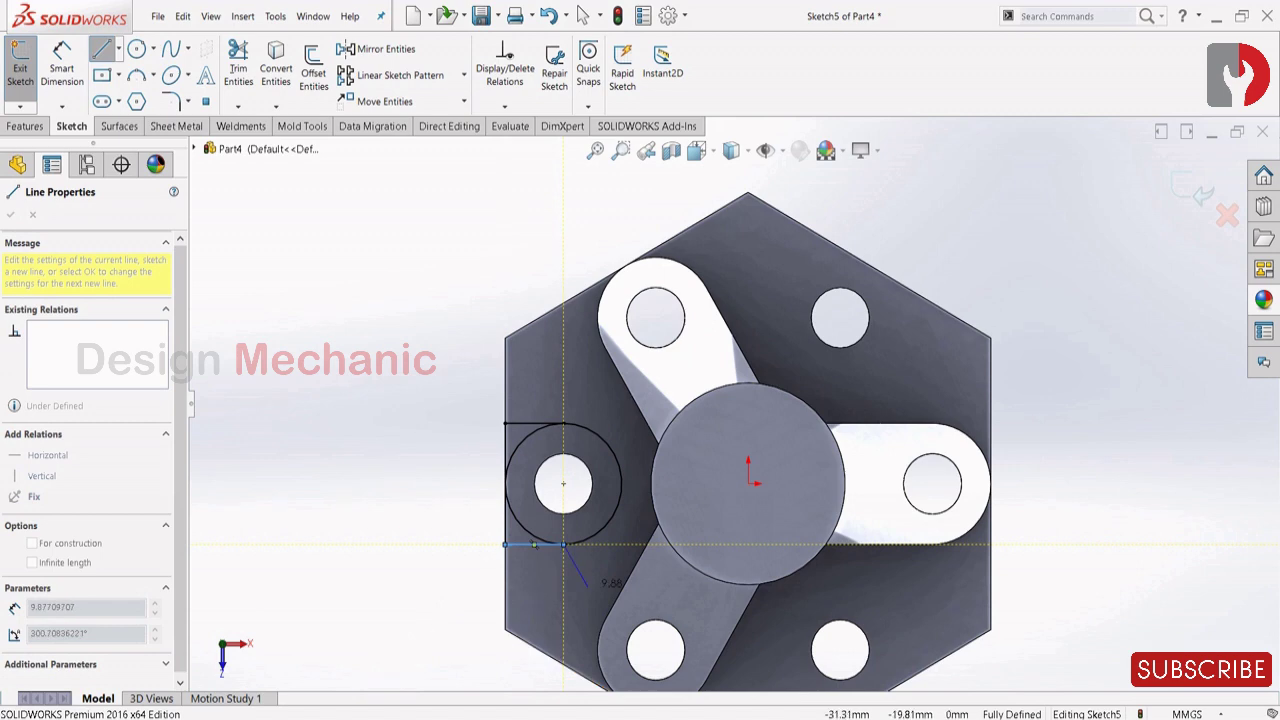
{"action": "key", "text": "Escape"}
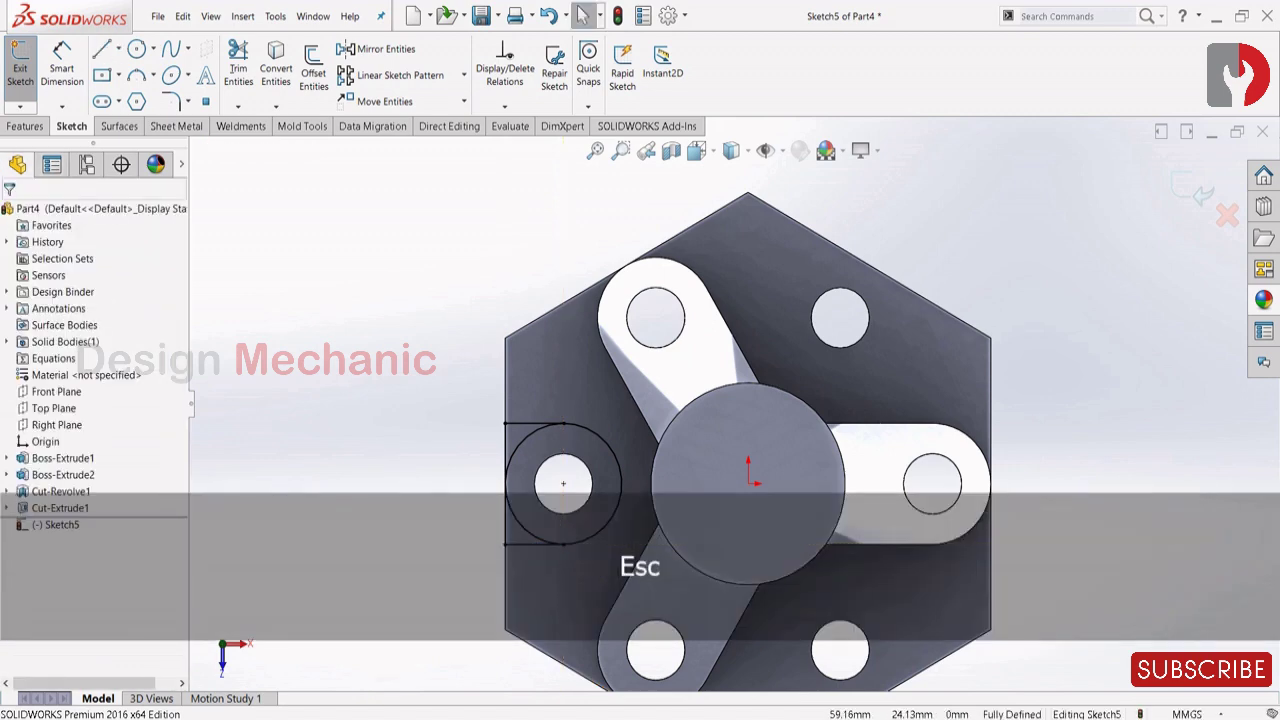
Start an extruded cut from the sketch and select the circle area and both corner regions beside the base edge as contours
{"action": "scroll", "coordinate": [642, 422], "scroll_direction": "up", "scroll_amount": 1}
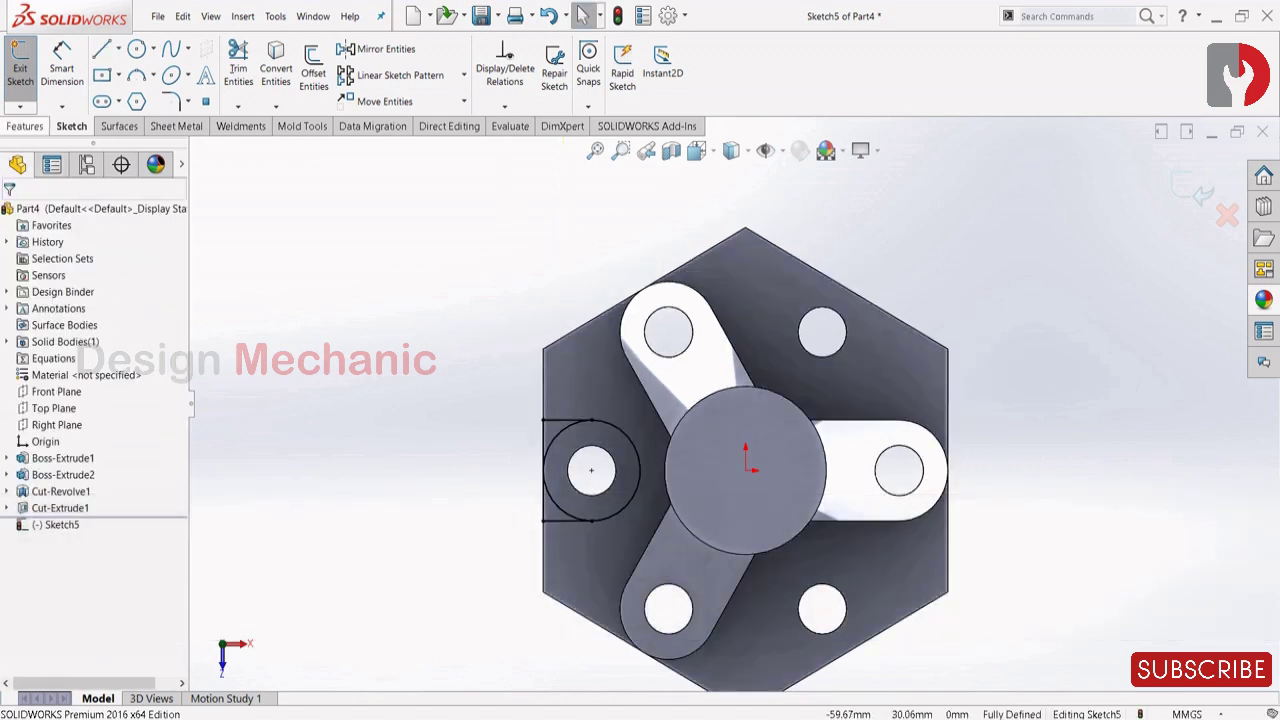
{"action": "left_click", "coordinate": [25, 126]}
{"action": "left_click", "coordinate": [237, 72]}
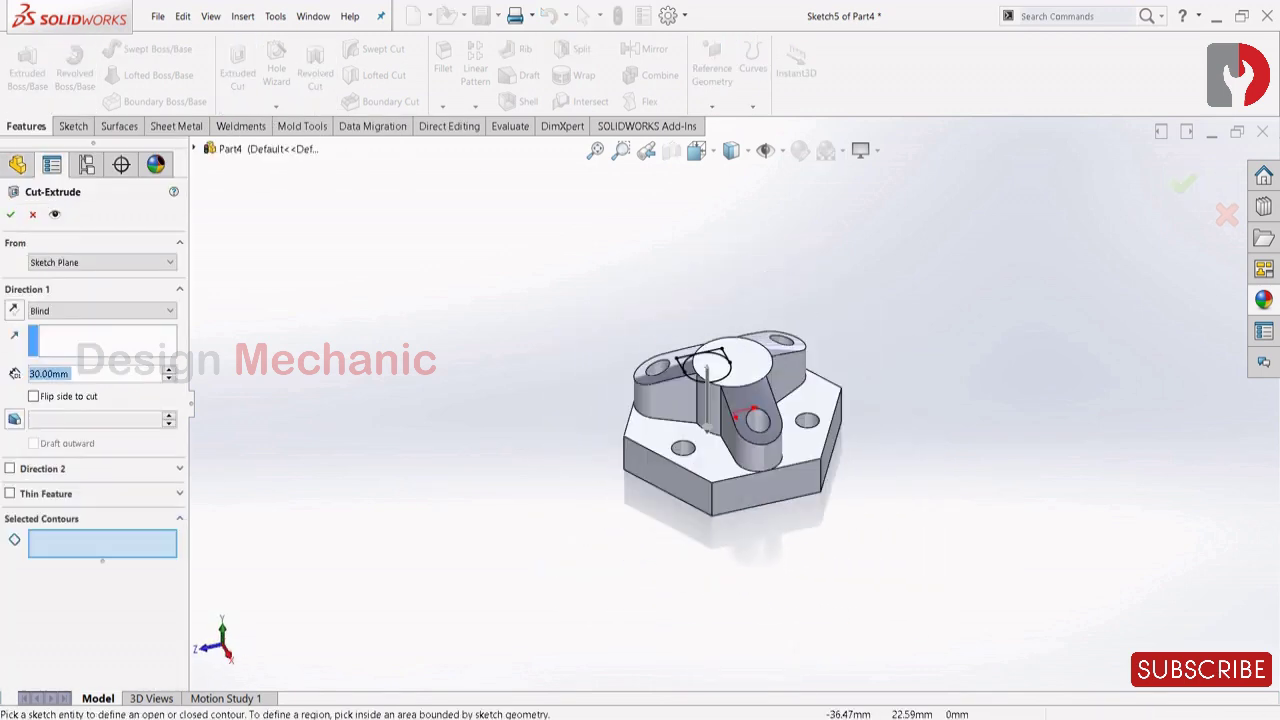
{"action": "scroll", "coordinate": [630, 425], "scroll_direction": "down", "scroll_amount": 5}
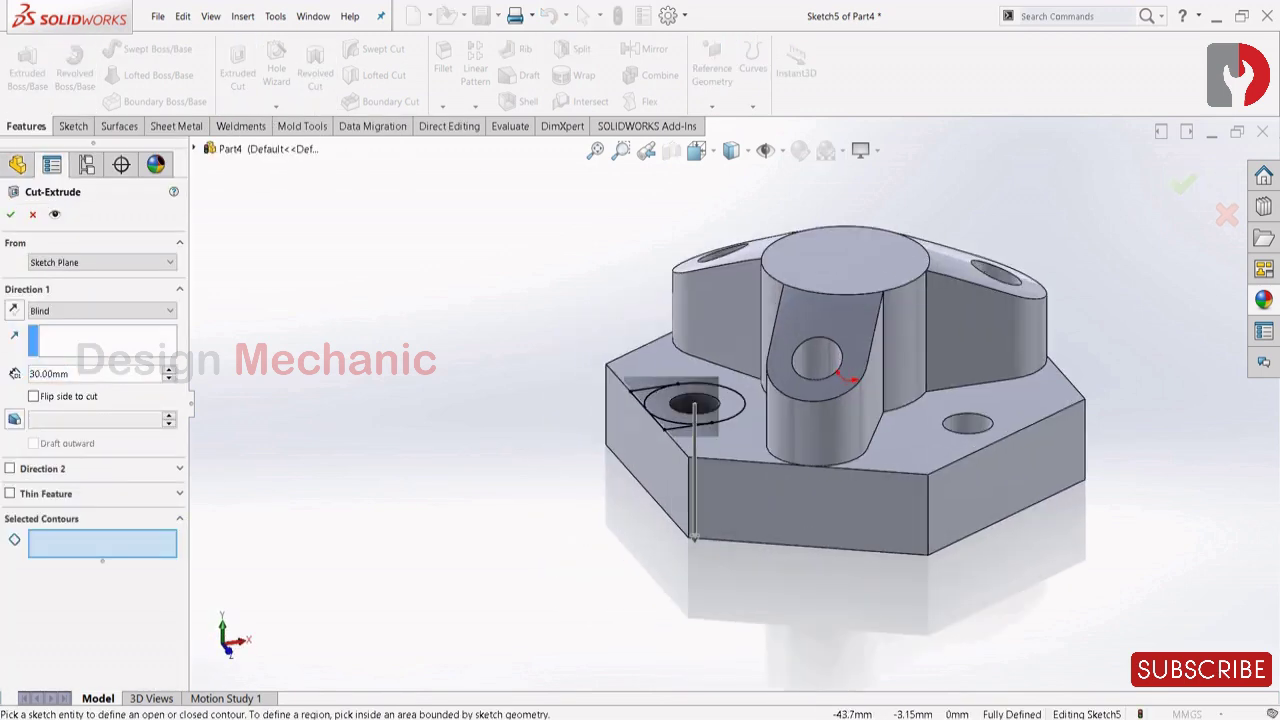
{"action": "left_click", "coordinate": [669, 411]}
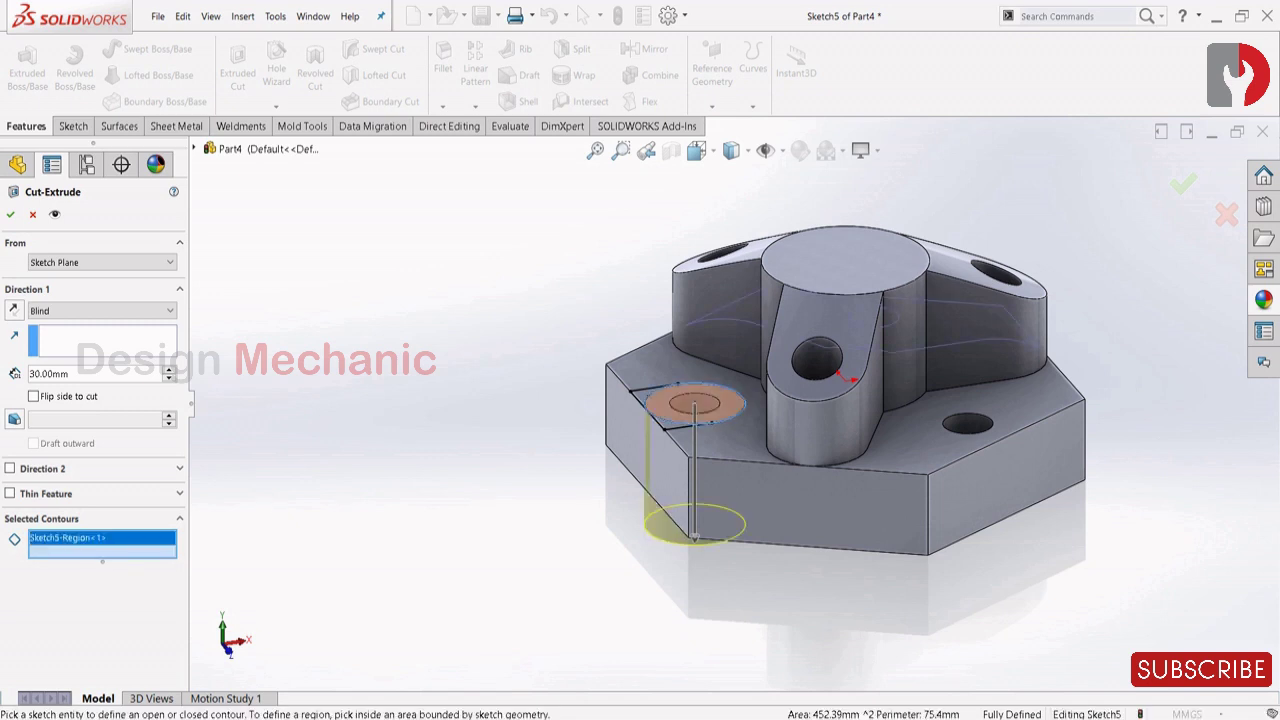
{"action": "left_click", "coordinate": [653, 393]}
{"action": "left_click", "coordinate": [642, 395]}
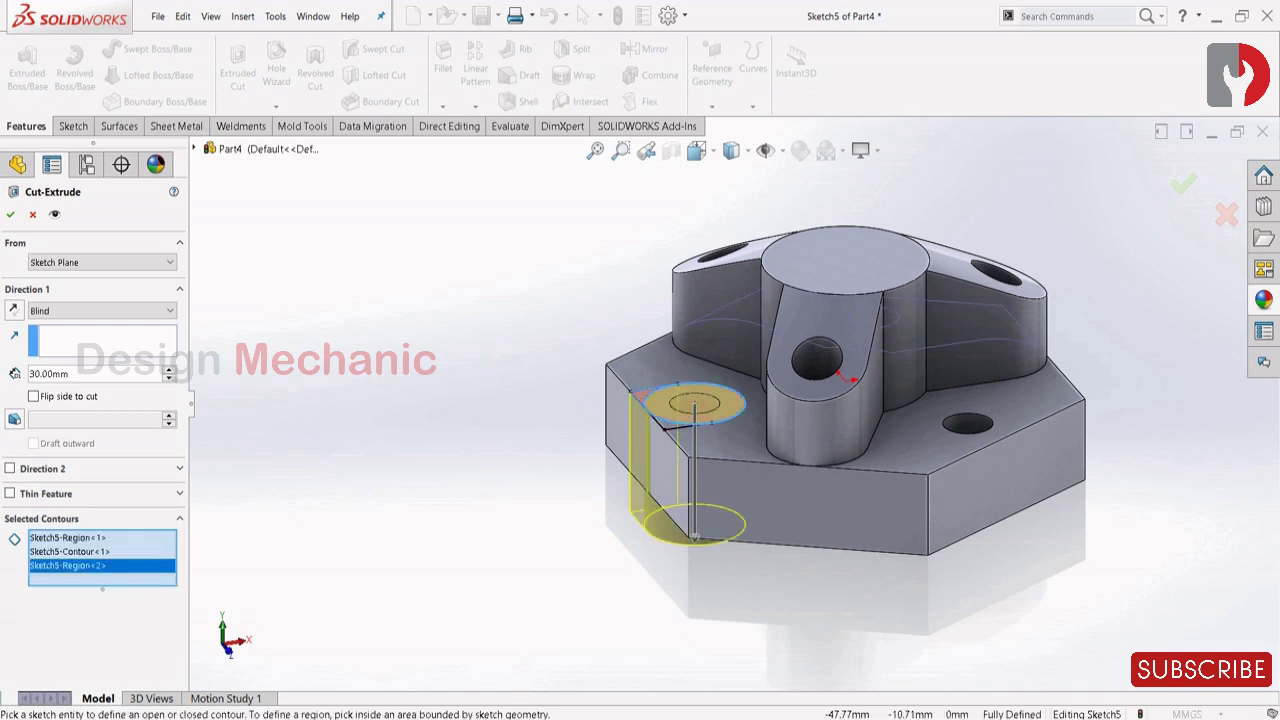
{"action": "left_click", "coordinate": [668, 425]}
Set the blind cut depth to 10 mm and complete the recess around the base hole
{"action": "mouse_move", "coordinate": [570, 465]}
{"action": "middle_mouse_down"}
{"action": "mouse_move", "coordinate": [607, 432]}
{"action": "mouse_move", "coordinate": [630, 447]}
{"action": "middle_mouse_up"}
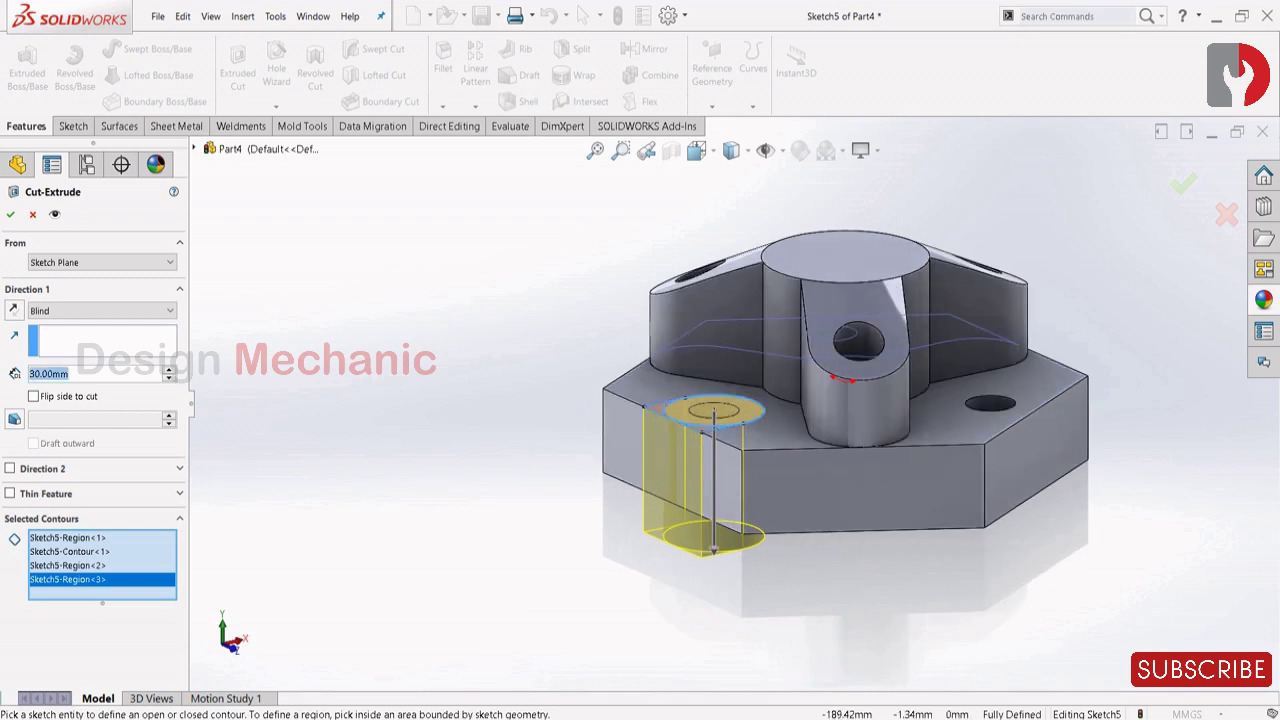
{"action": "type", "text": "10"}
{"action": "key", "text": "Return"}
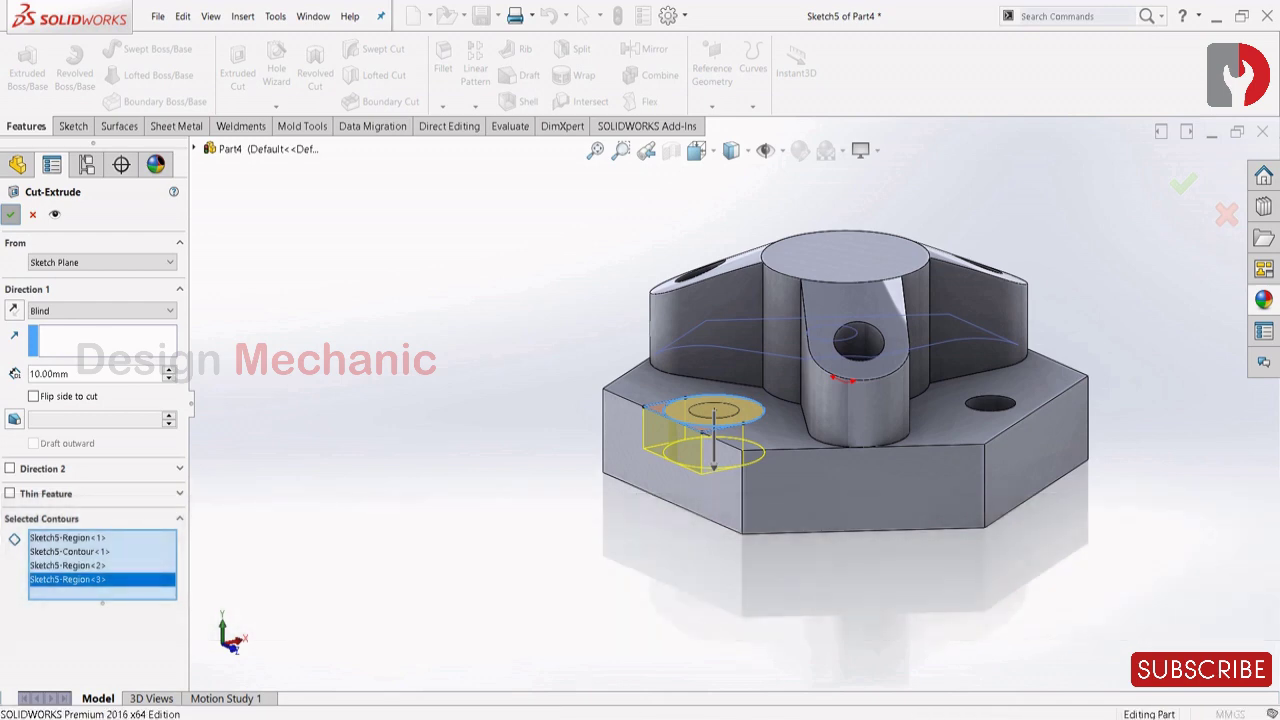
{"action": "left_click", "coordinate": [11, 214]}
{"action": "mouse_move", "coordinate": [700, 440]}
{"action": "middle_mouse_down"}
{"action": "mouse_move", "coordinate": [860, 415]}
{"action": "mouse_move", "coordinate": [910, 480]}
{"action": "mouse_move", "coordinate": [845, 535]}
{"action": "middle_mouse_up"}
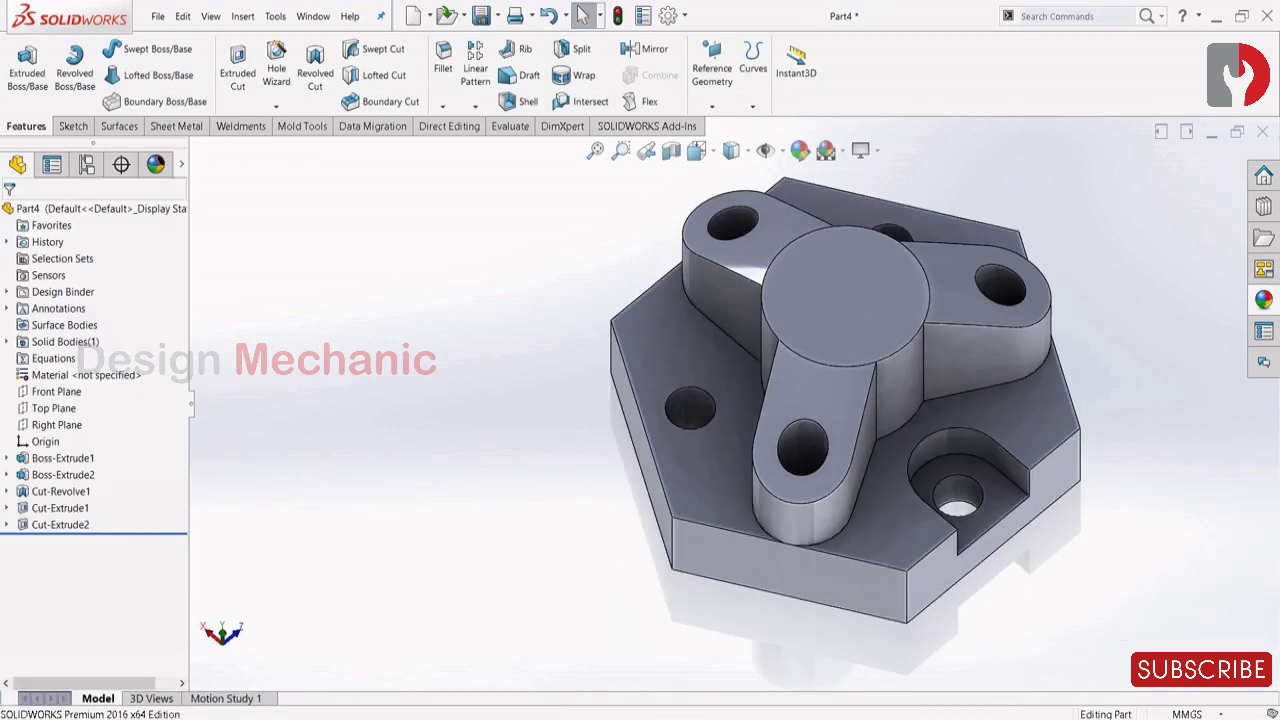
Circular-pattern the recess cut around the hub's circular edge with three equally spaced instances over 360 degrees
{"action": "left_click", "coordinate": [475, 106]}
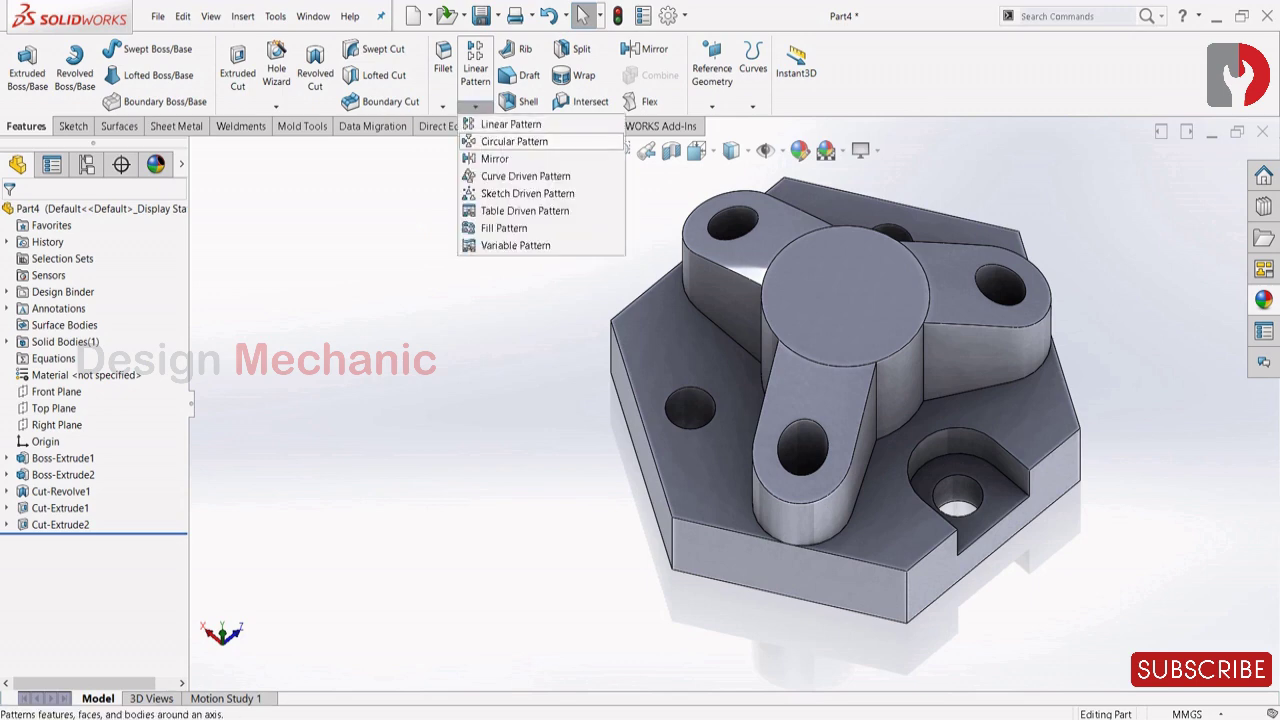
{"action": "left_click", "coordinate": [514, 141]}
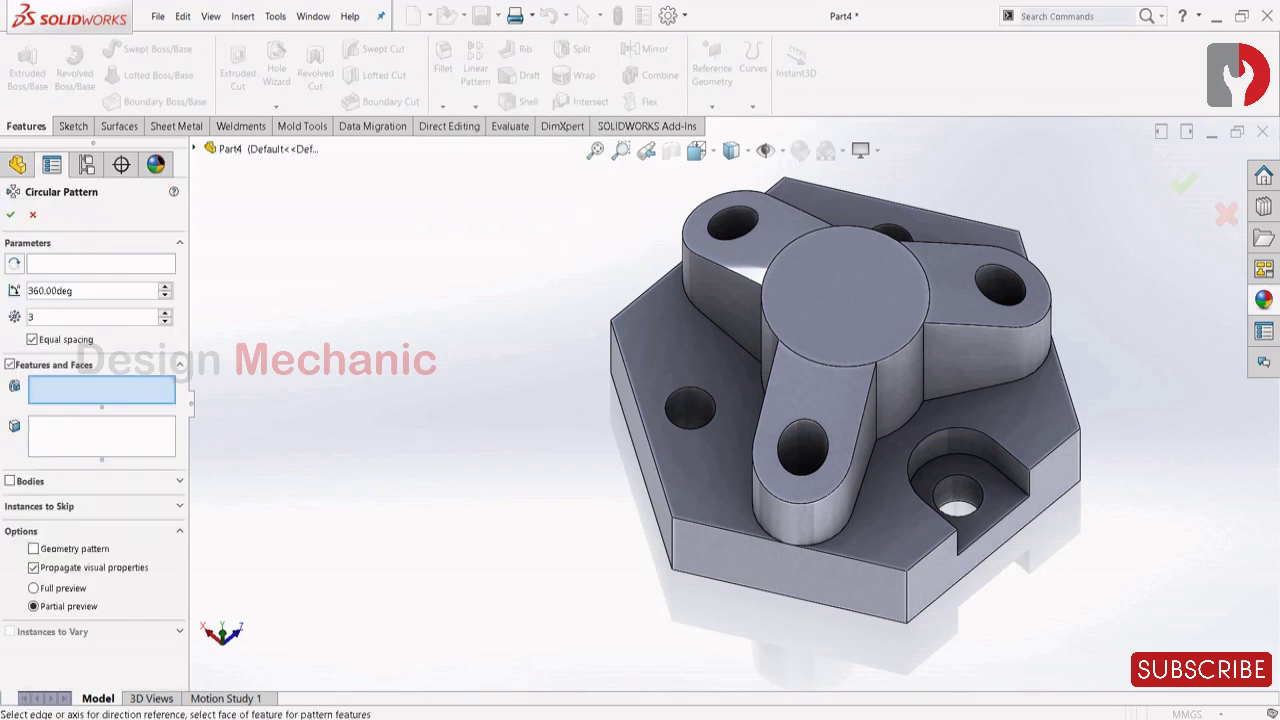
{"action": "left_click", "coordinate": [101, 264]}
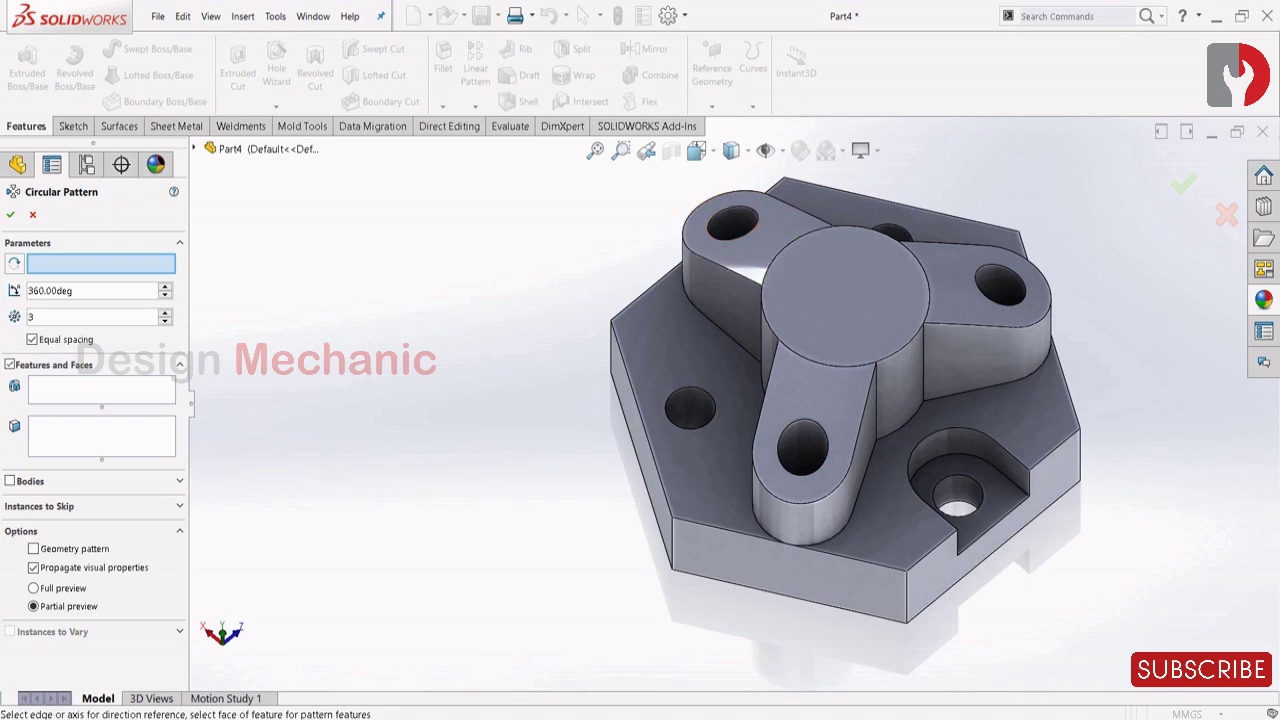
{"action": "left_click", "coordinate": [808, 236]}
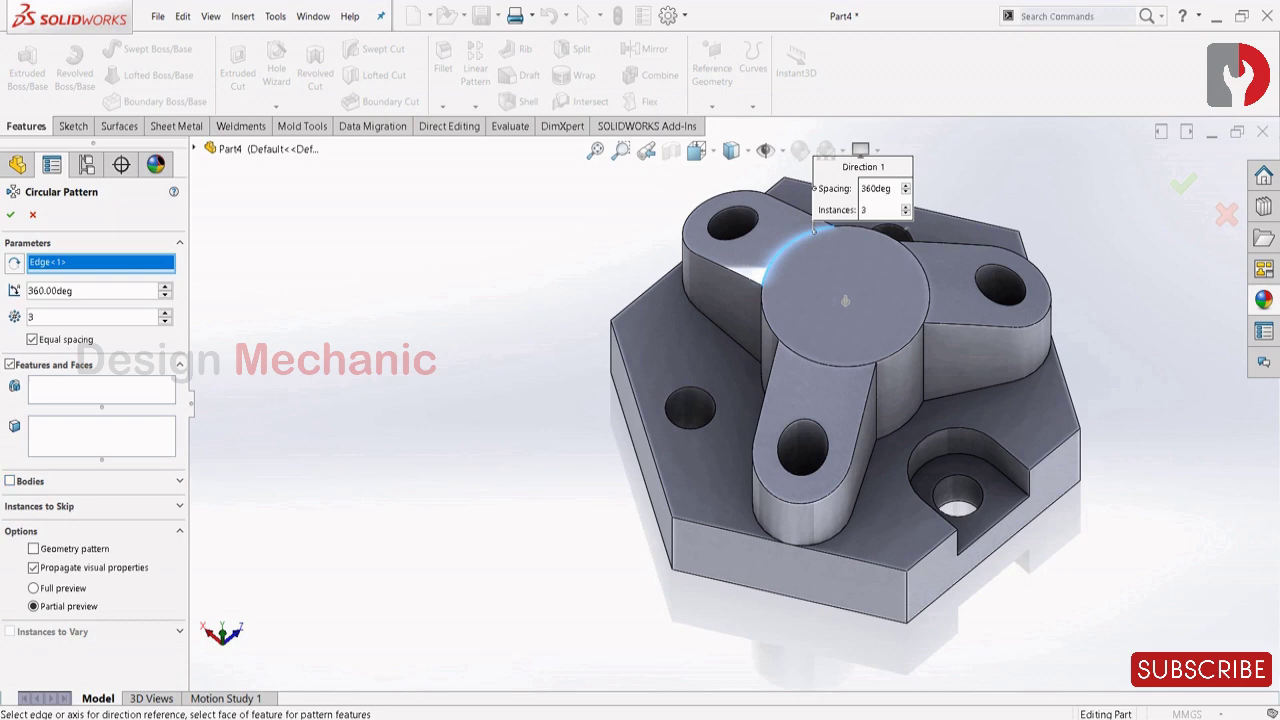
{"action": "left_click", "coordinate": [101, 390]}
{"action": "left_click", "coordinate": [1014, 489]}
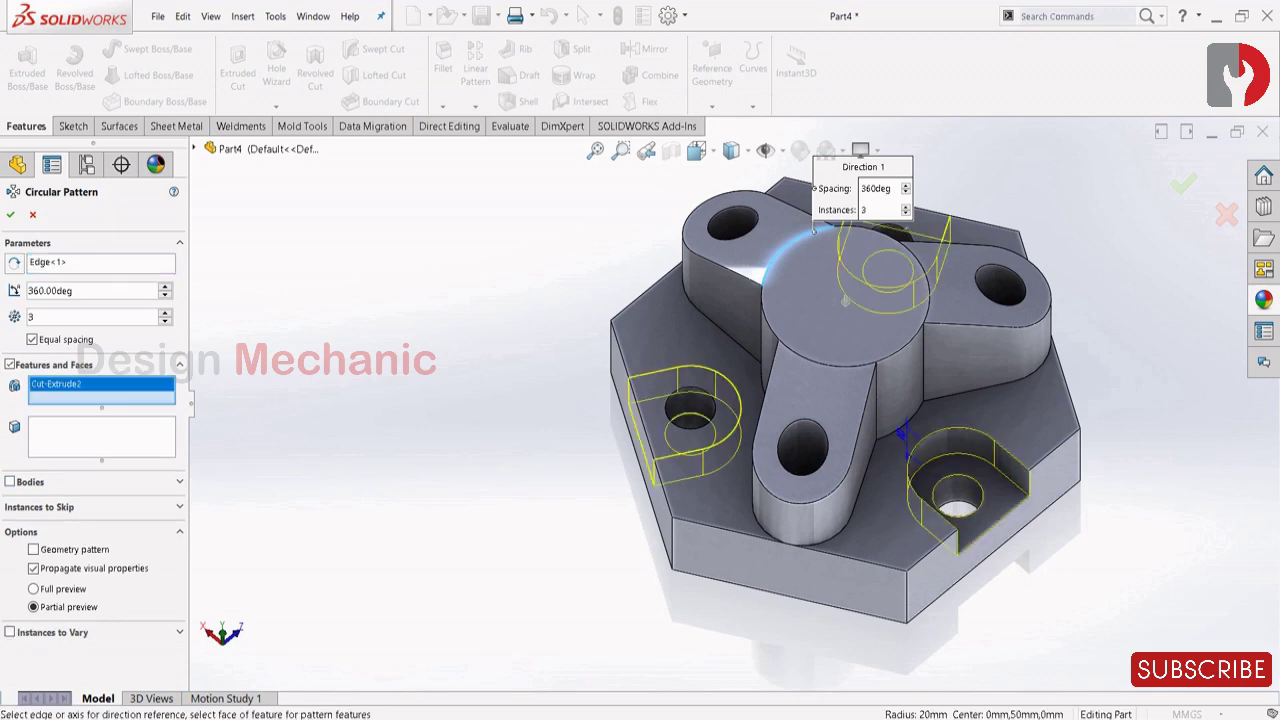
{"action": "middle_click_drag", "start_coordinate": [1010, 515], "coordinate": [1010, 553]}
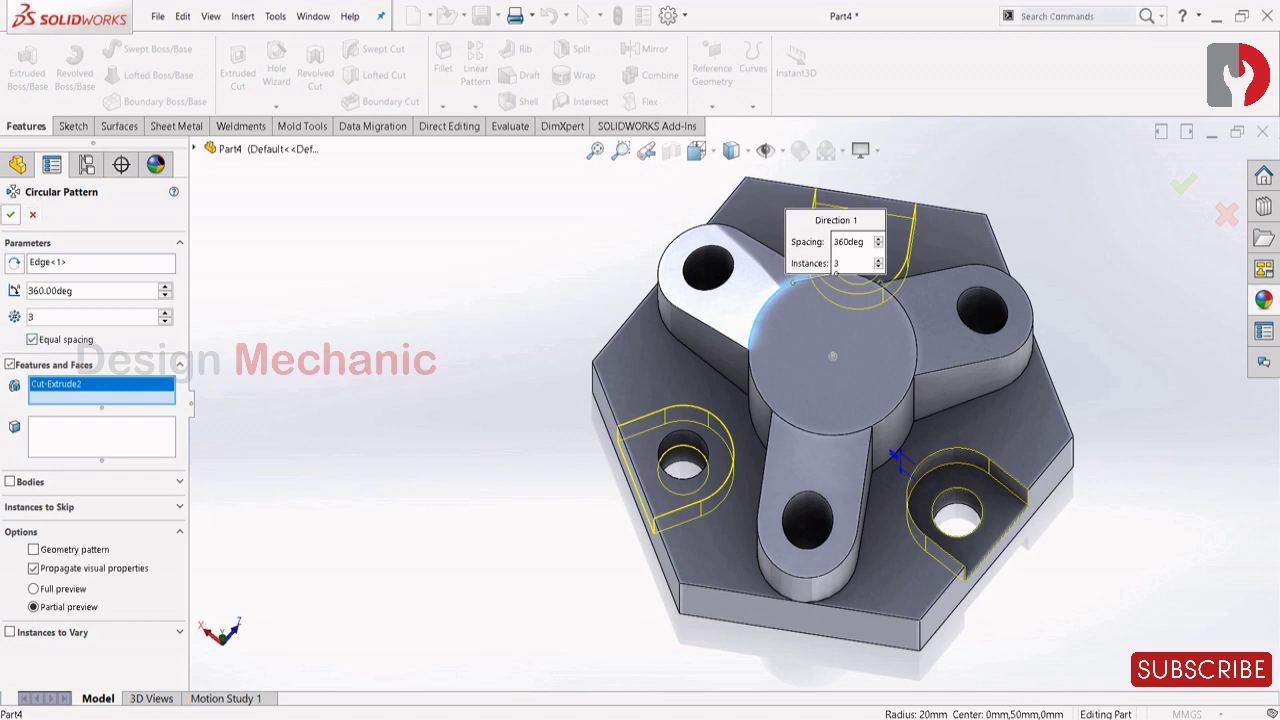
{"action": "left_click", "coordinate": [11, 215]}
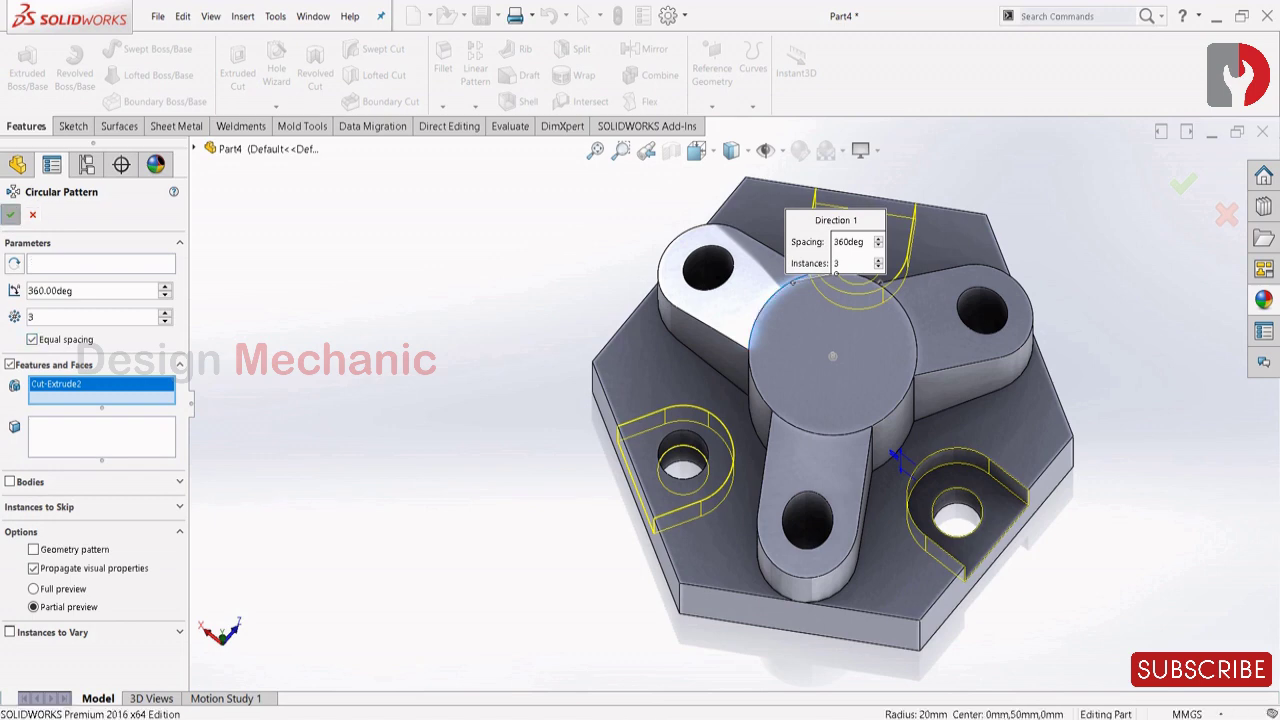
Start a sketch on the hub's top face and draw a circle with a radius of about 12 mm centred on the origin
{"action": "scroll", "coordinate": [732, 404], "scroll_direction": "up", "scroll_amount": 4}
{"action": "middle_click_drag", "start_coordinate": [820, 570], "coordinate": [858, 600]}
{"action": "left_click", "coordinate": [781, 373]}
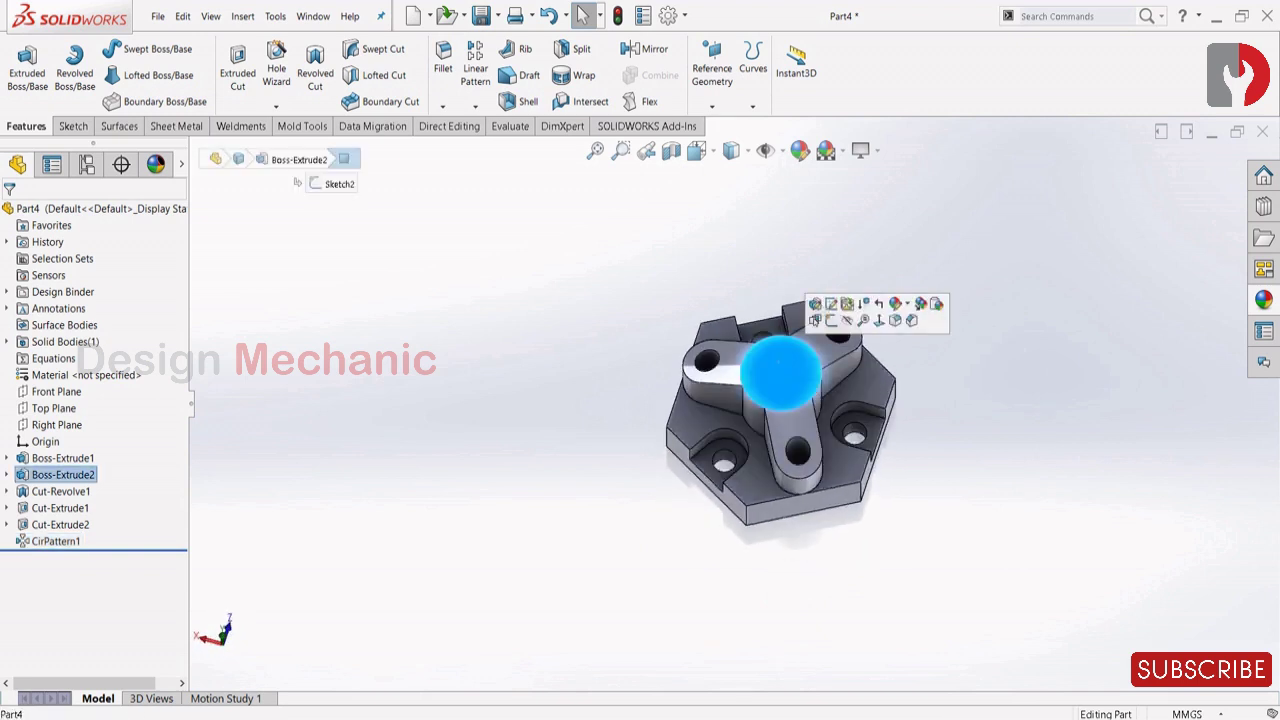
{"action": "left_click", "coordinate": [831, 321]}
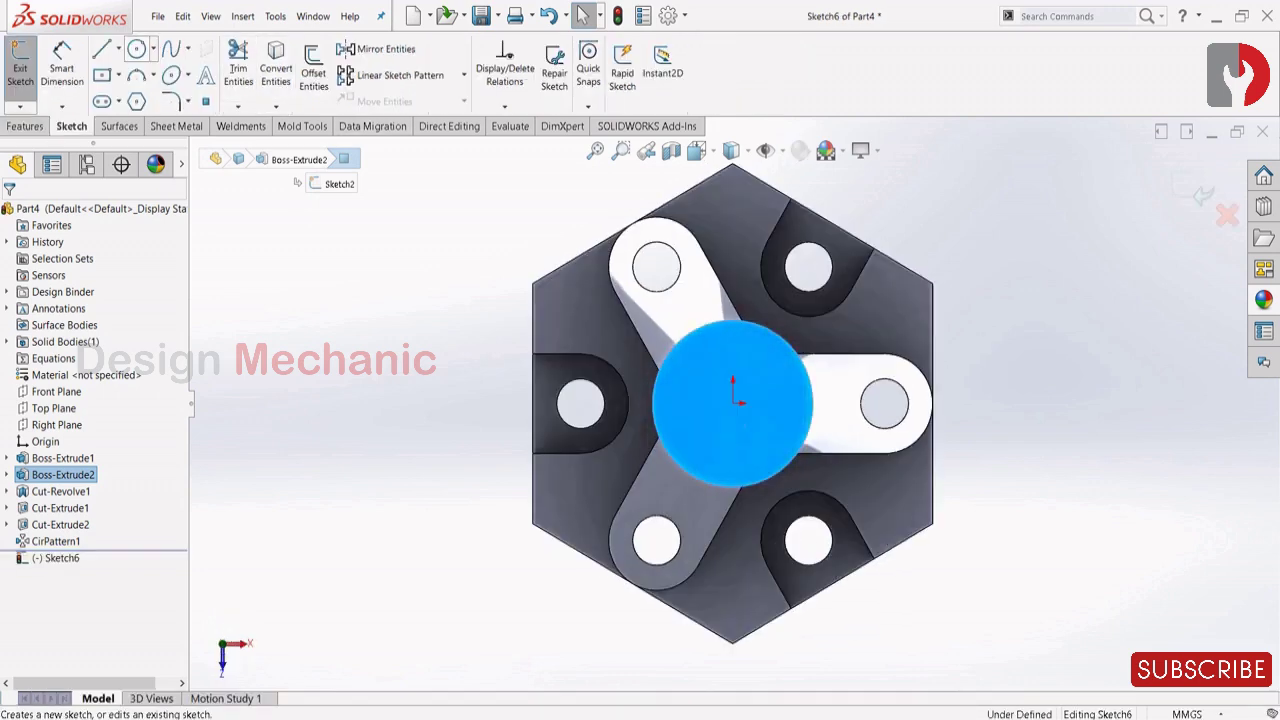
{"action": "left_click", "coordinate": [137, 49]}
{"action": "left_click", "coordinate": [733, 403]}
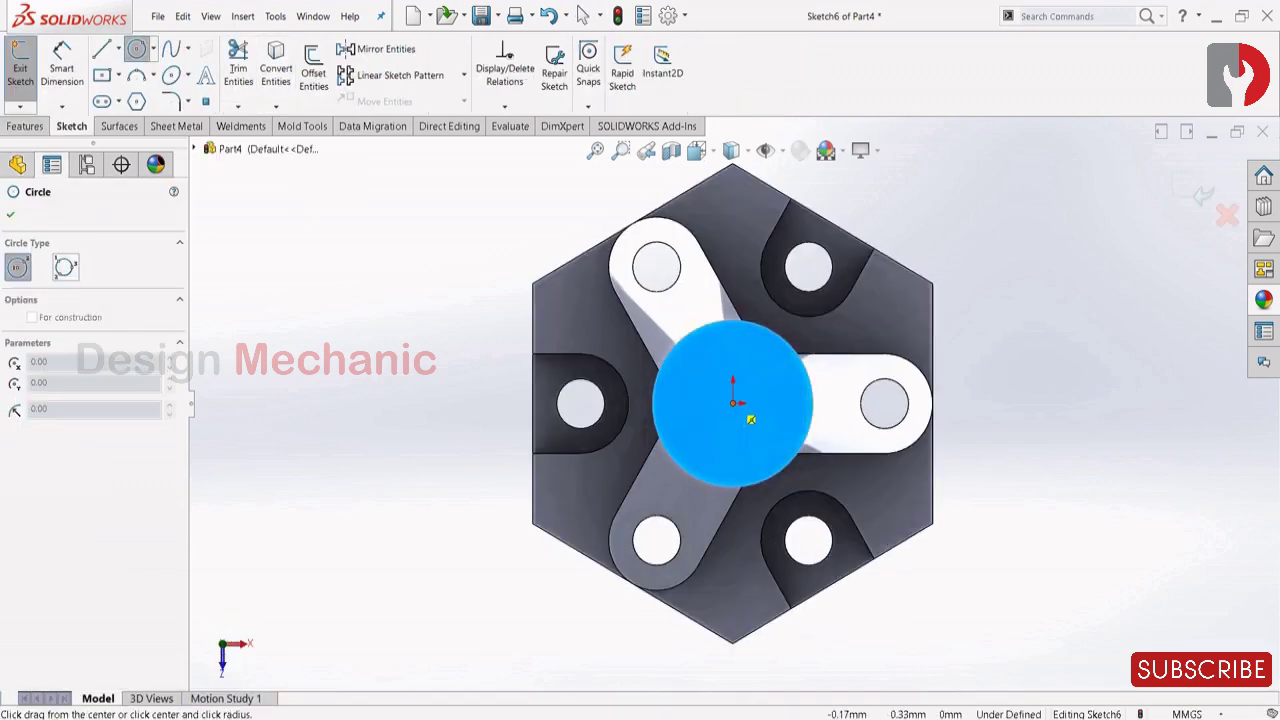
{"action": "left_click", "coordinate": [767, 368]}
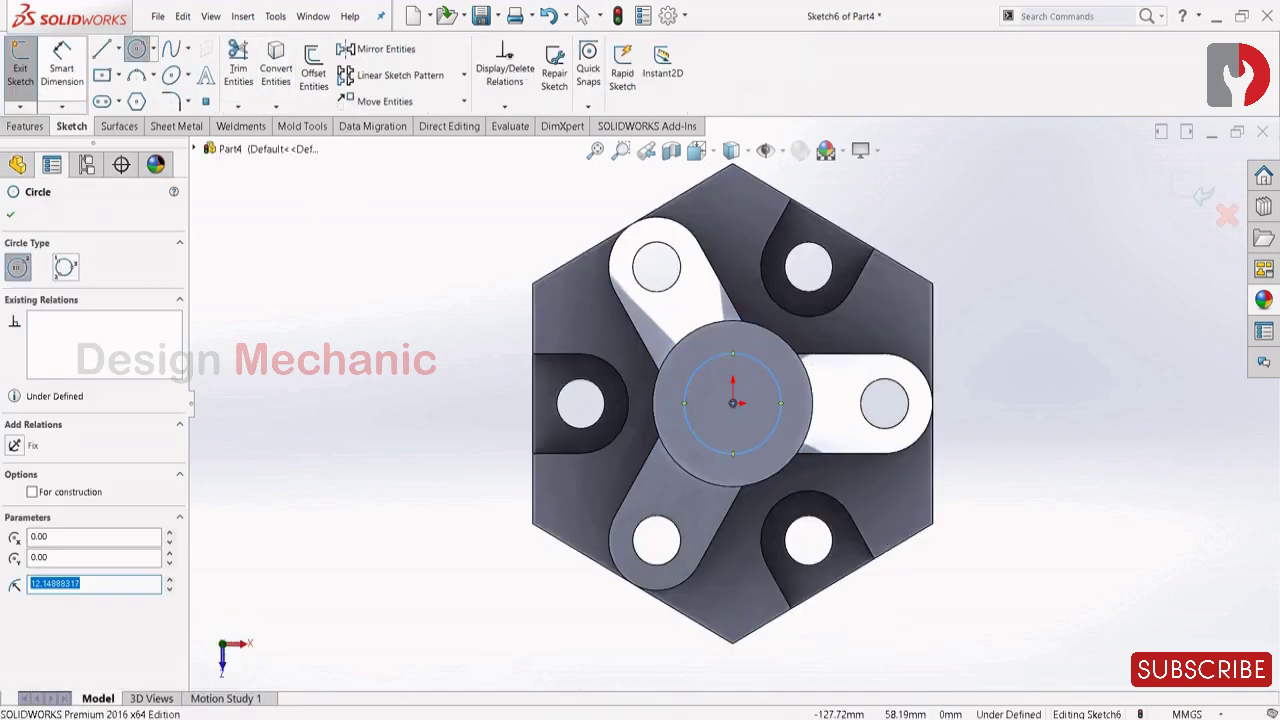
Dimension the hub circle's diameter as 20 mm
{"action": "left_click", "coordinate": [62, 68]}
{"action": "left_click", "coordinate": [777, 383]}
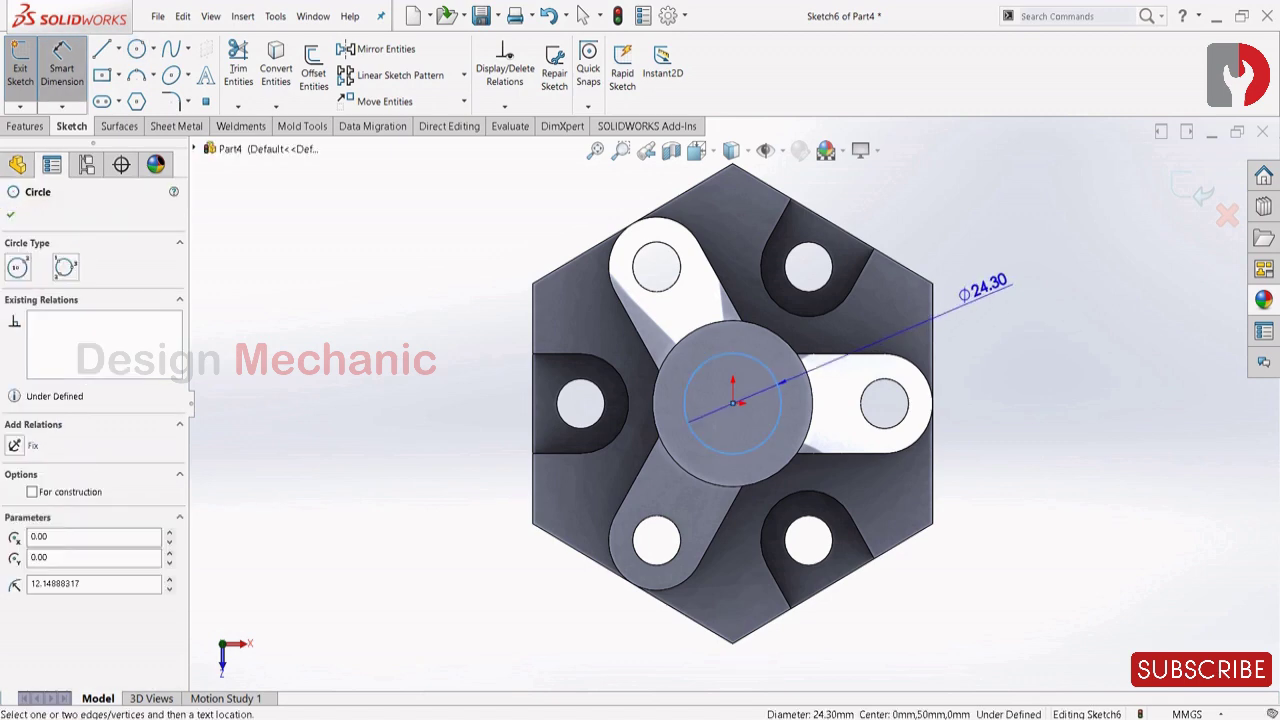
{"action": "left_click", "coordinate": [975, 290]}
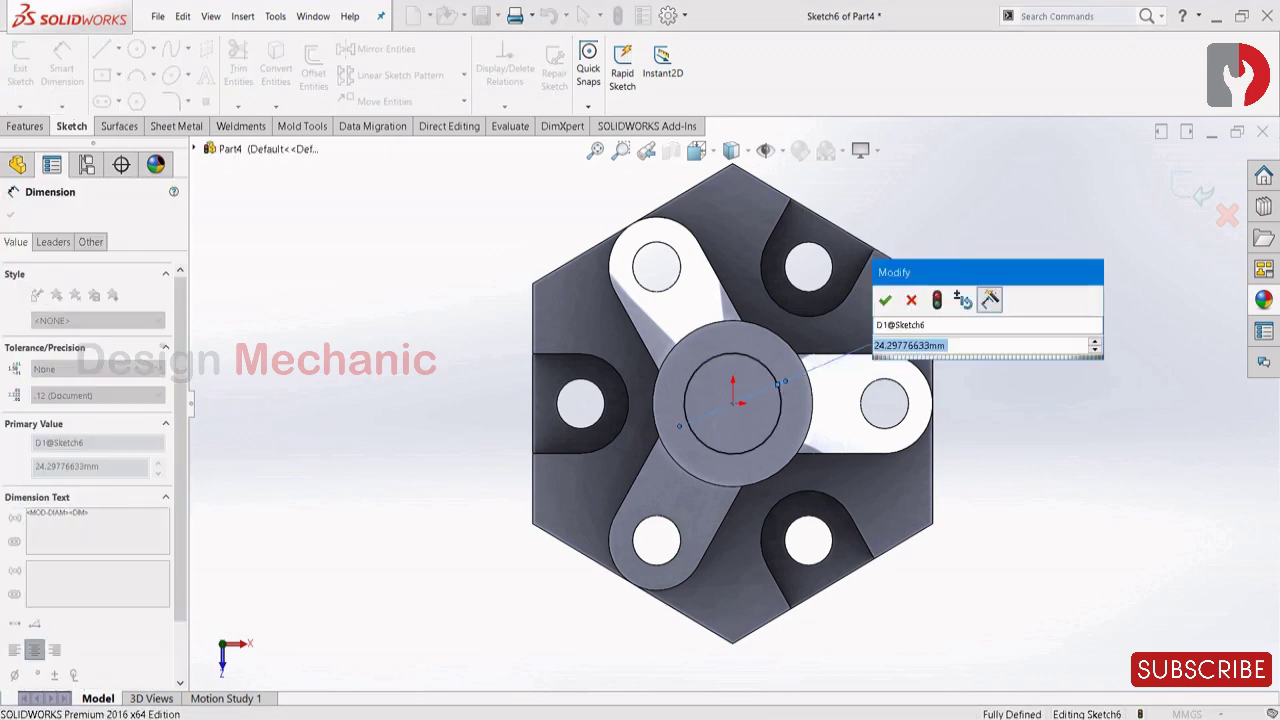
{"action": "type", "text": "20"}
{"action": "key", "text": "Return"}
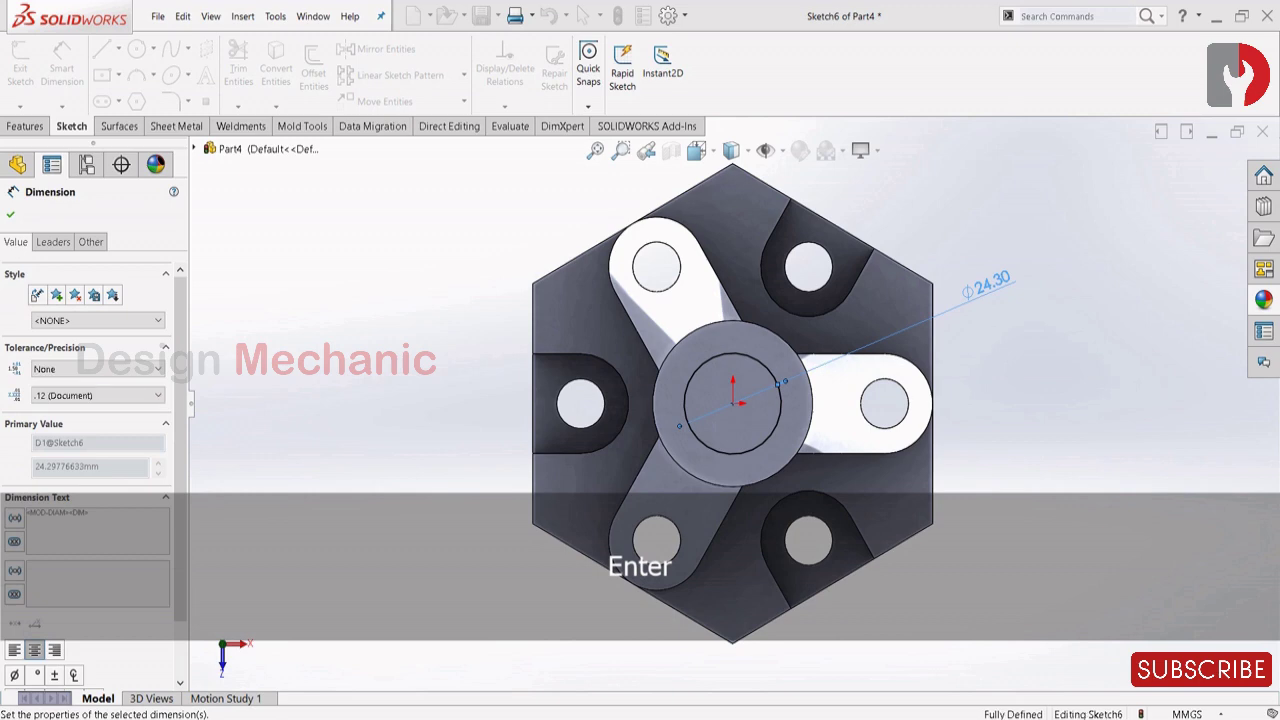
Cut-extrude the 20 mm hub circle with the Up To Next end condition
{"action": "left_click", "coordinate": [25, 126]}
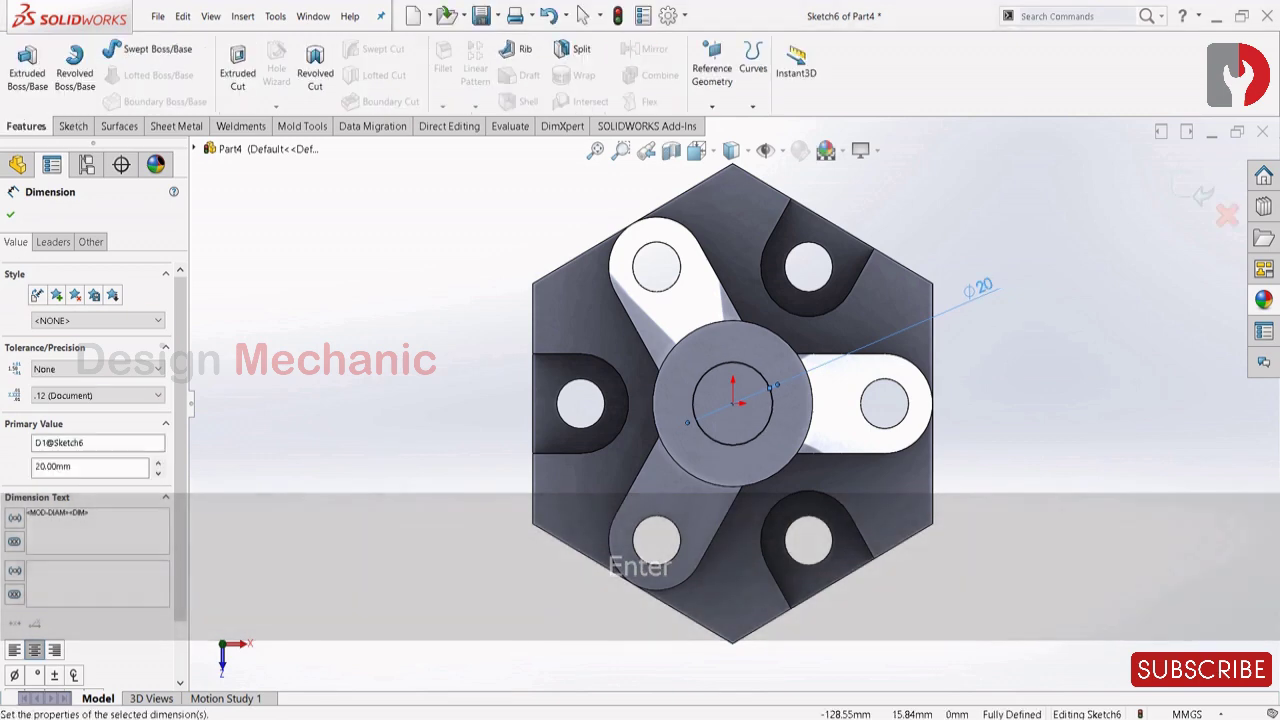
{"action": "left_click", "coordinate": [237, 70]}
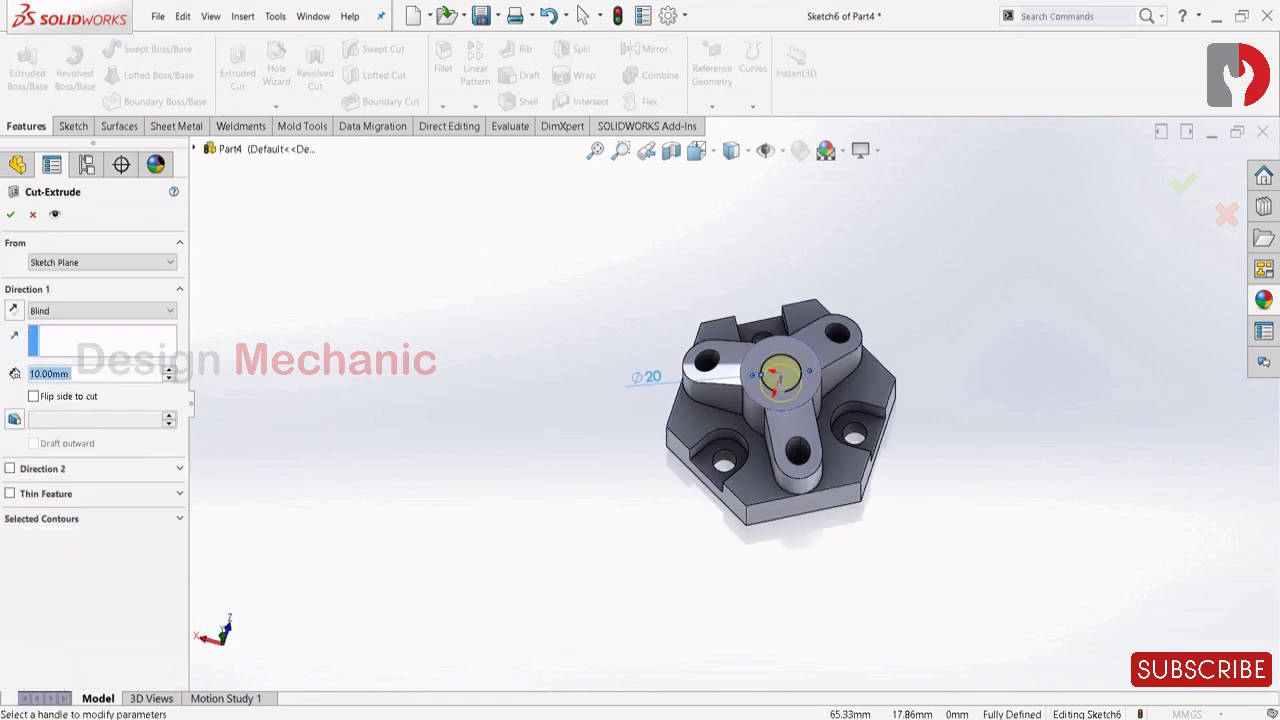
{"action": "left_click", "coordinate": [102, 311]}
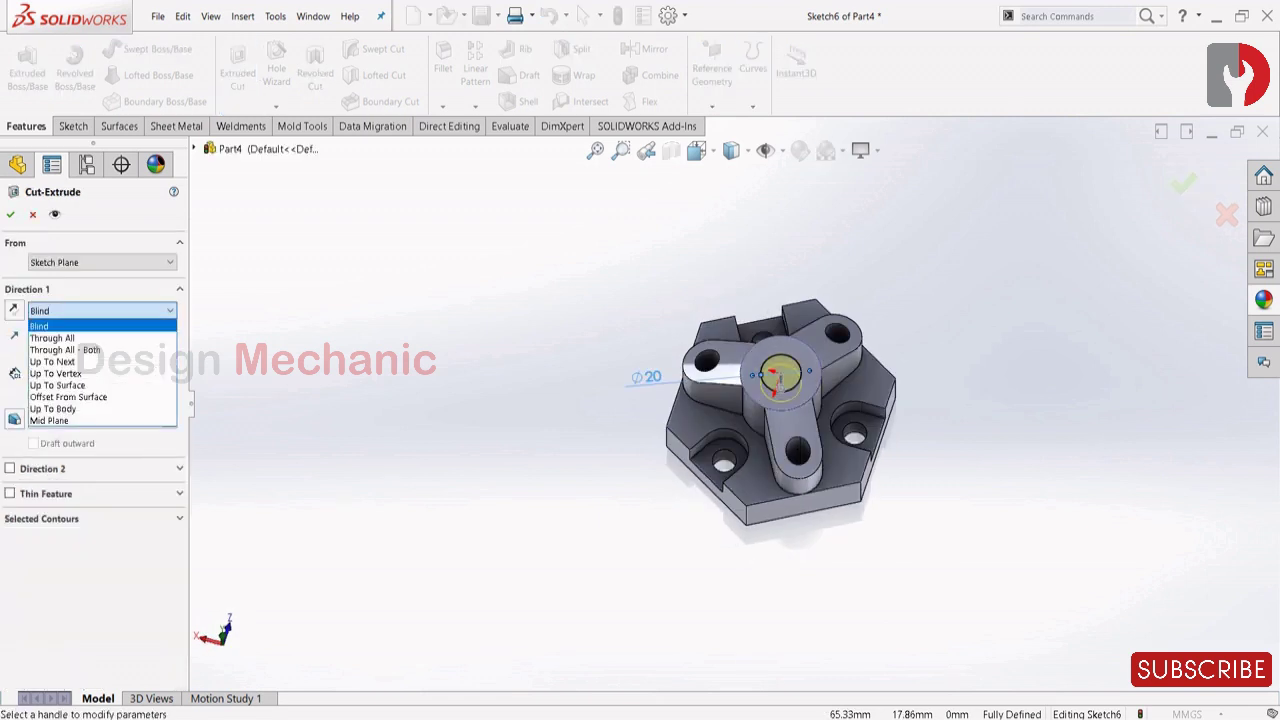
{"action": "left_click", "coordinate": [90, 361]}
{"action": "middle_click_drag", "start_coordinate": [620, 440], "coordinate": [640, 220]}
{"action": "left_click", "coordinate": [11, 214]}
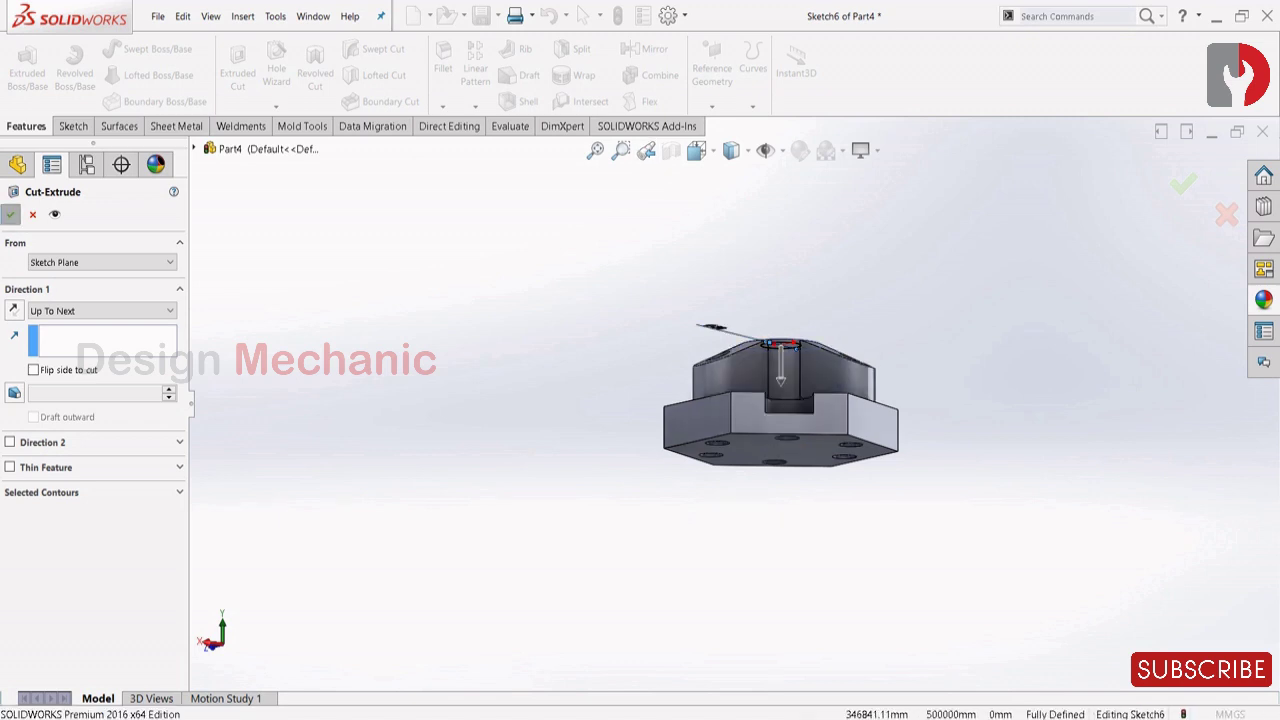
{"action": "left_click", "coordinate": [10, 214]}
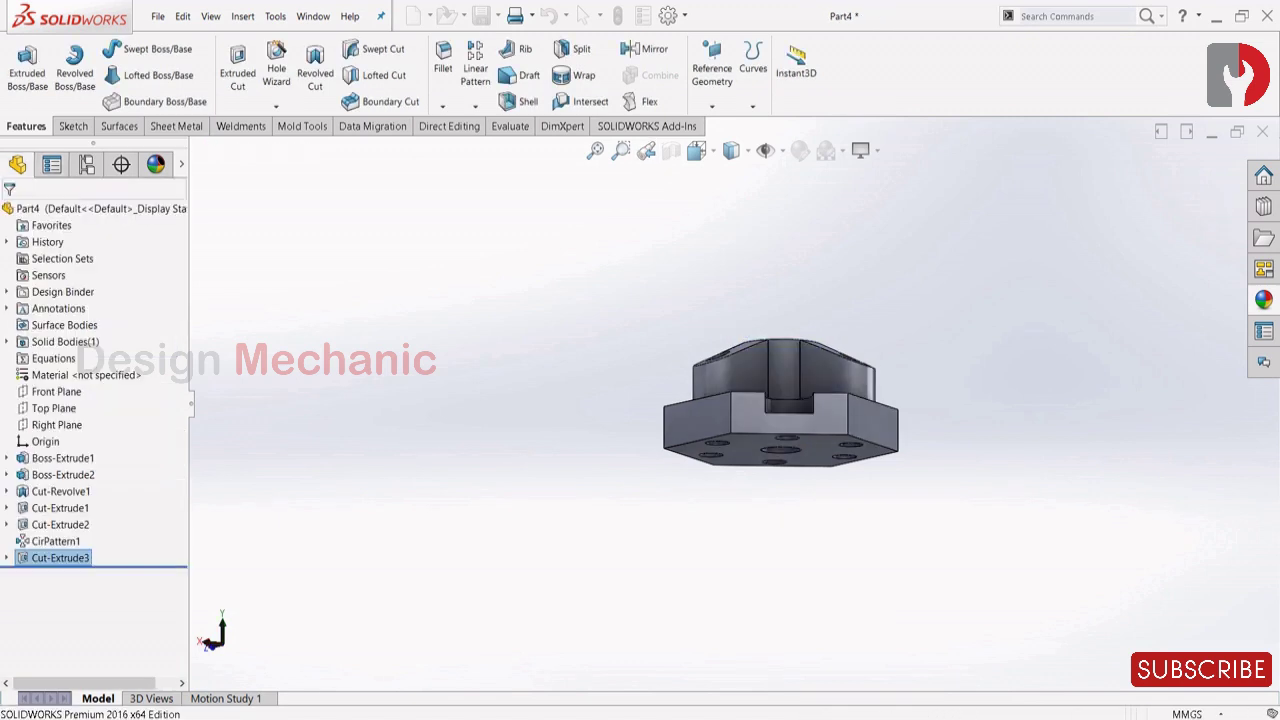
Apply a yellow colour appearance to the central hole cut and the whole part
{"action": "key", "text": "ctrl+7"}
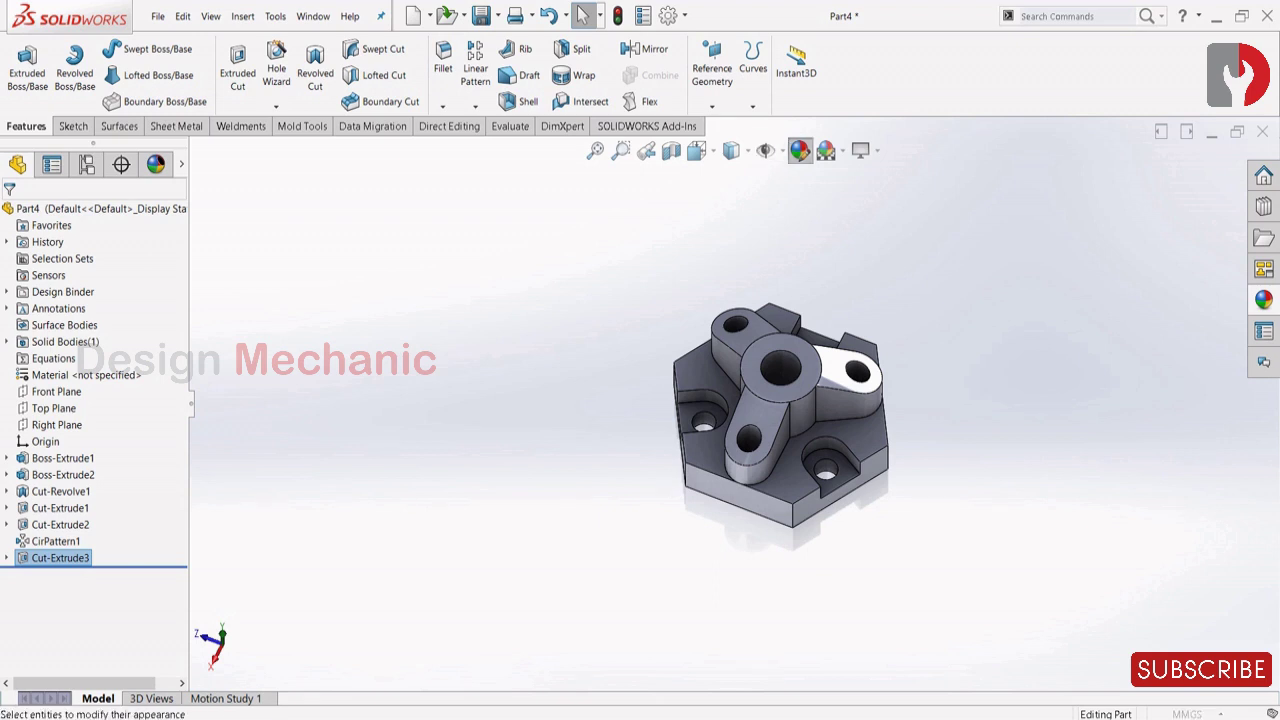
{"action": "left_click", "coordinate": [800, 150]}
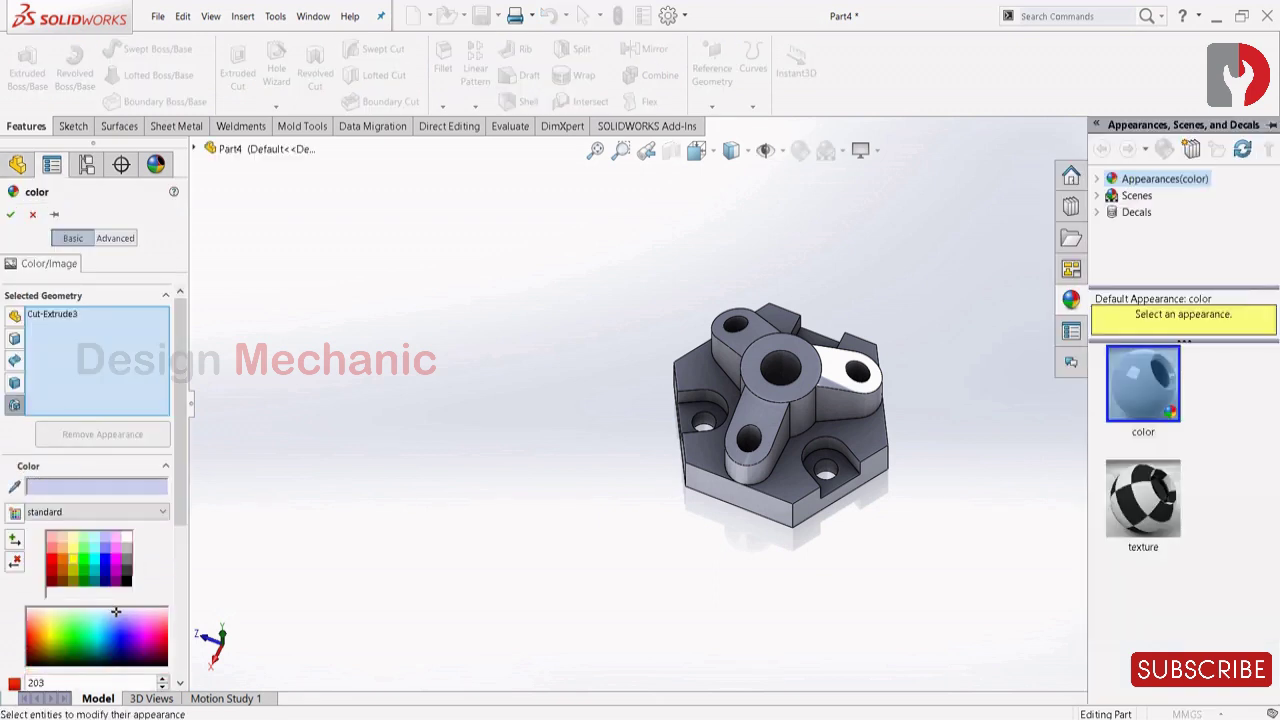
{"action": "left_click", "coordinate": [49, 636]}
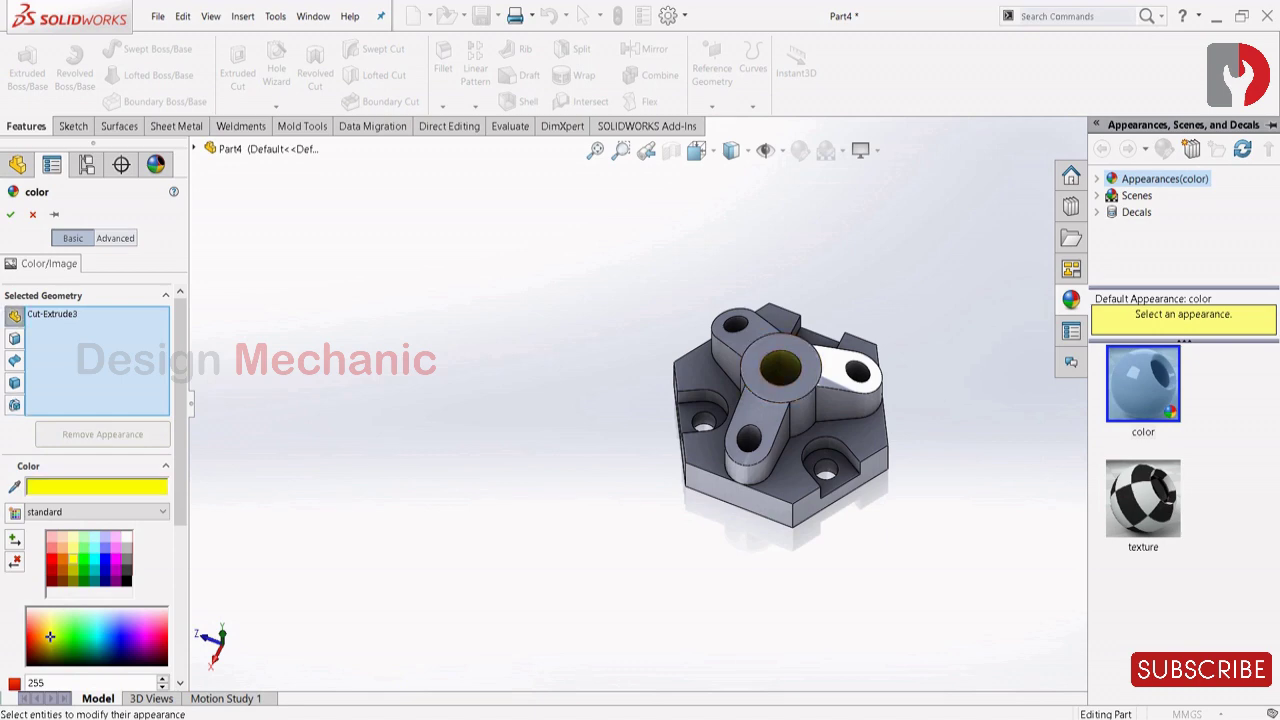
{"action": "left_click", "coordinate": [750, 440]}
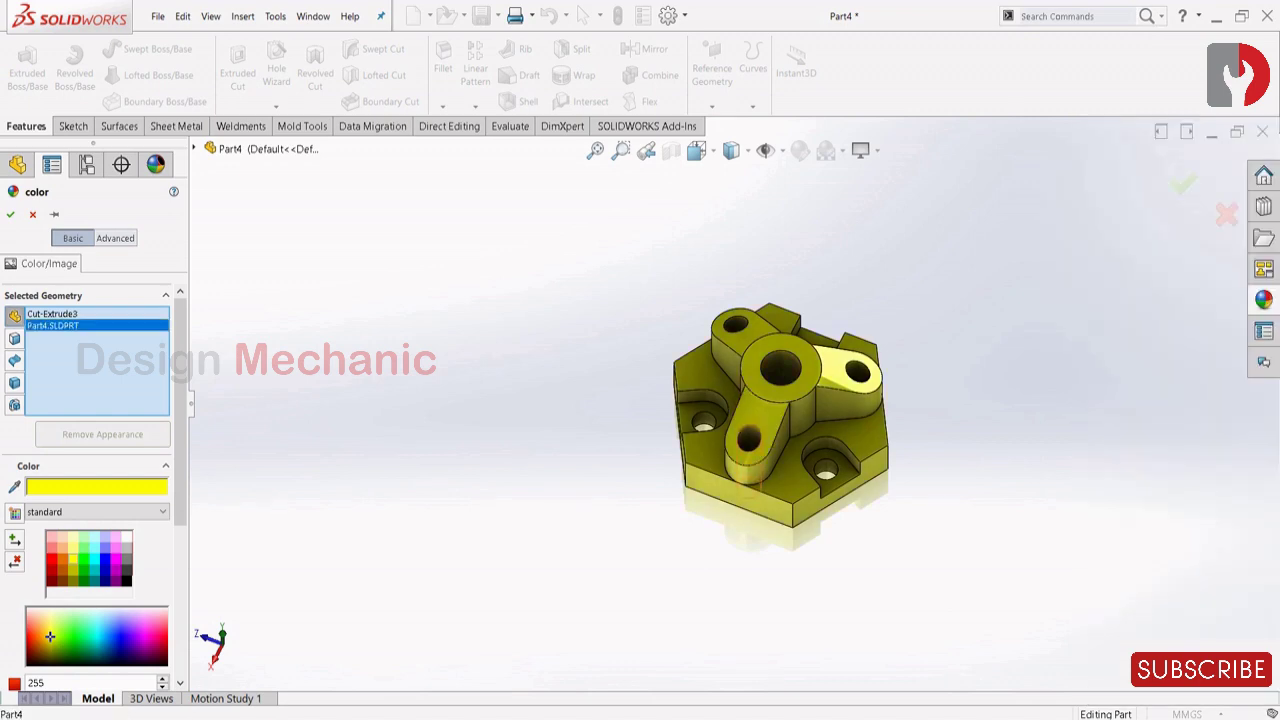